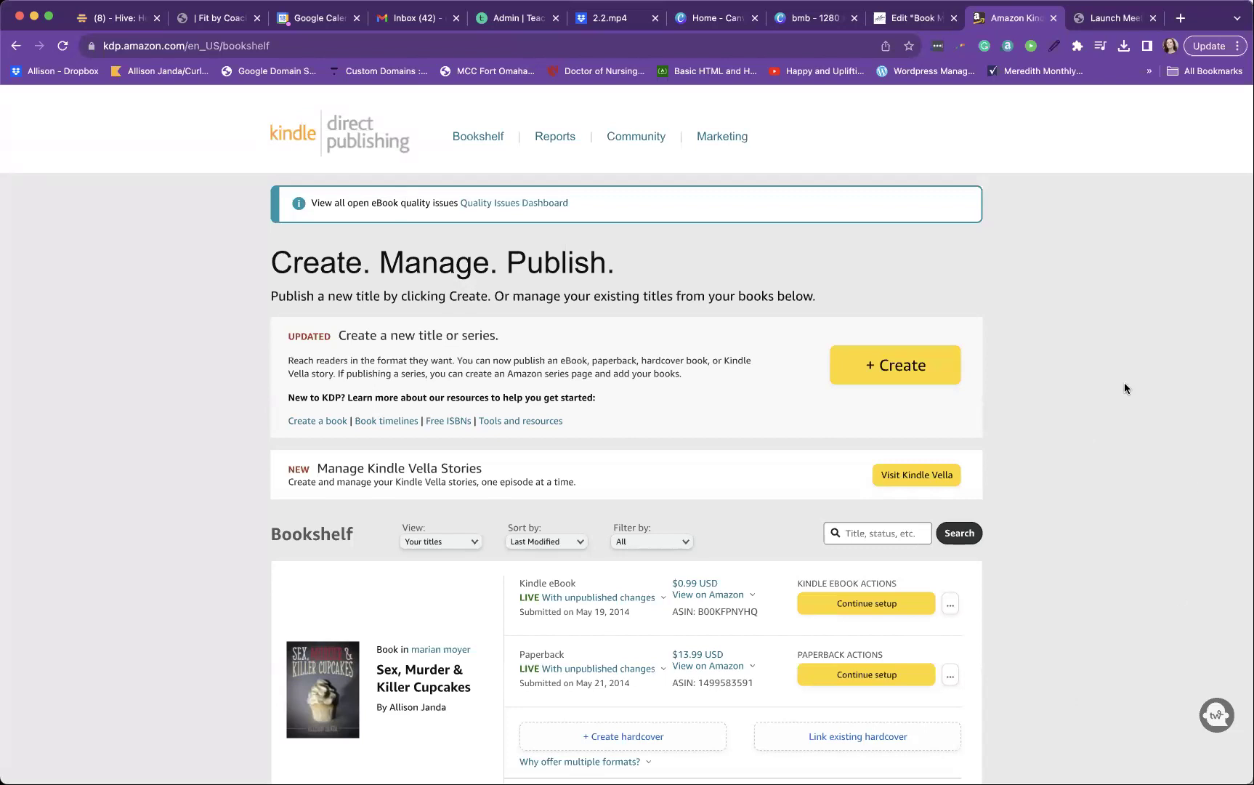
Start creating a new Kindle eBook title from the bookshelf
scroll(556, 500, "up", 1)
scroll(556, 500, "down", 2)
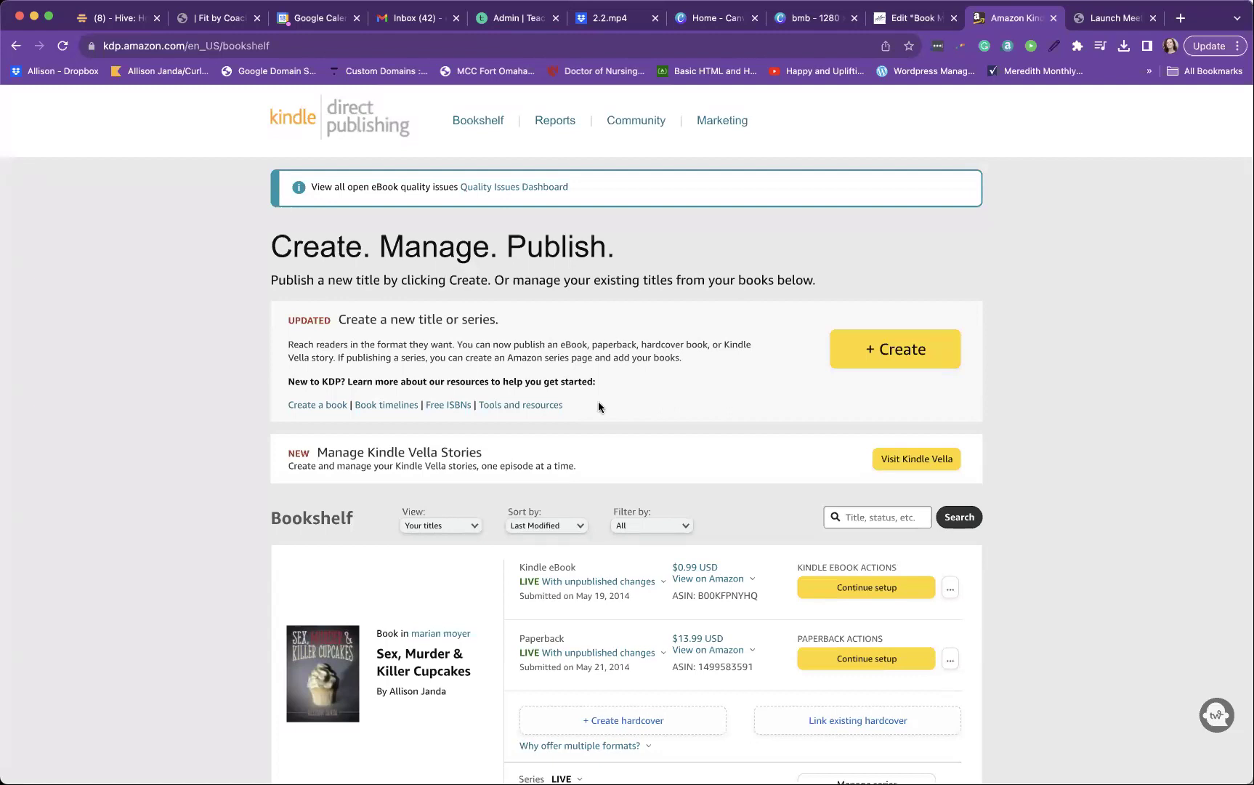
left_click(476, 123)
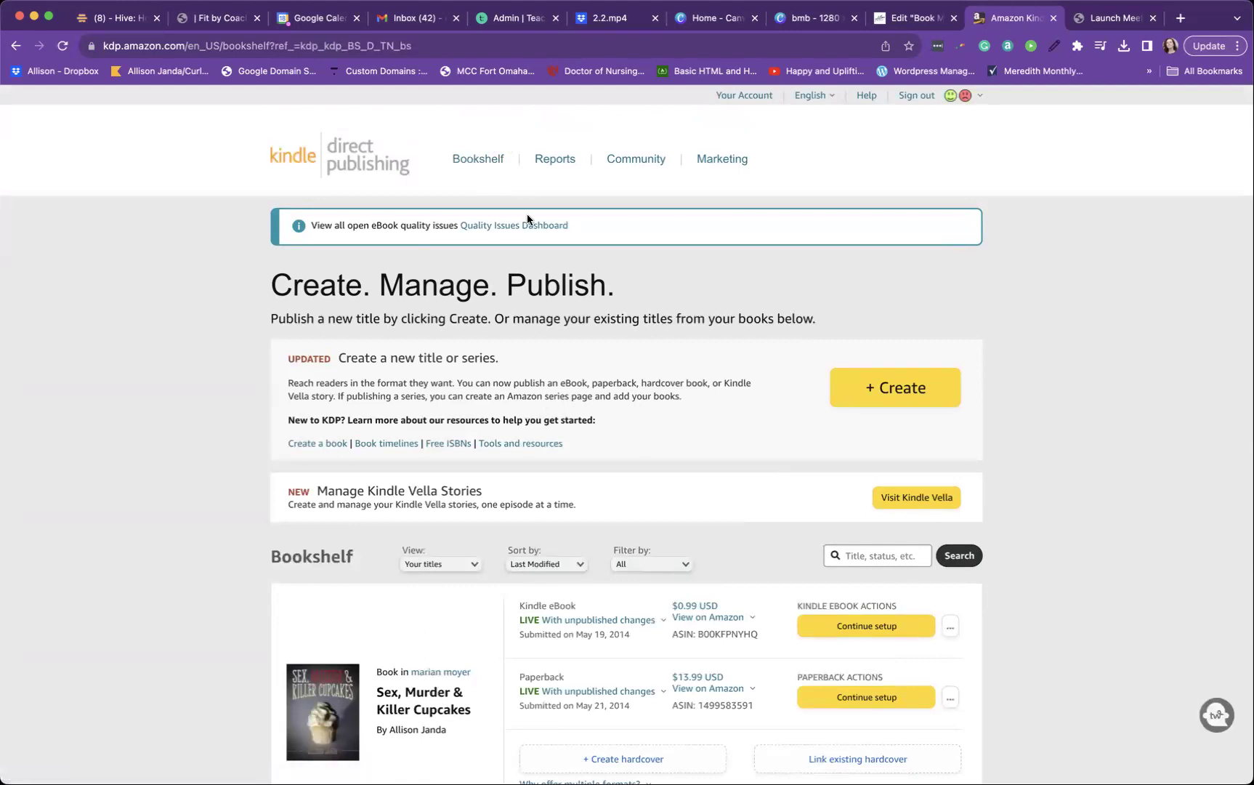
left_click(896, 398)
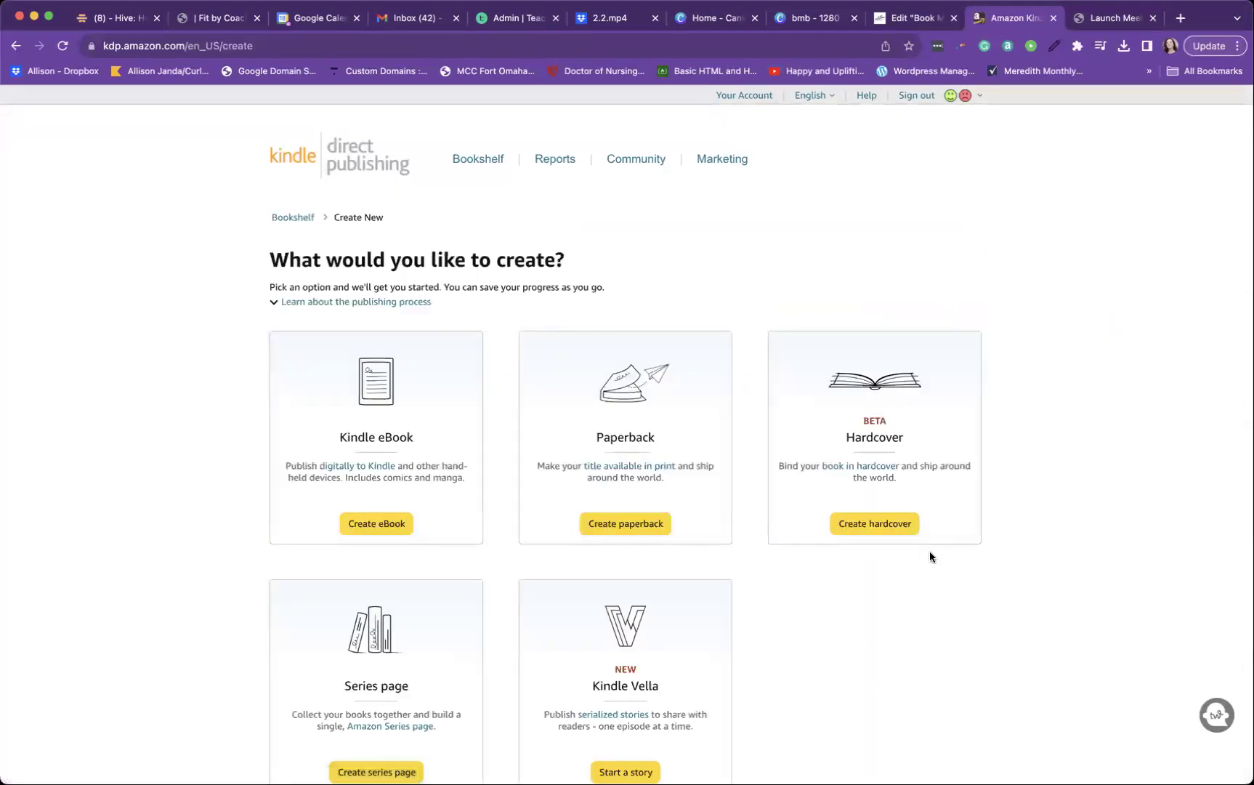
scroll(924, 563, "down", 2)
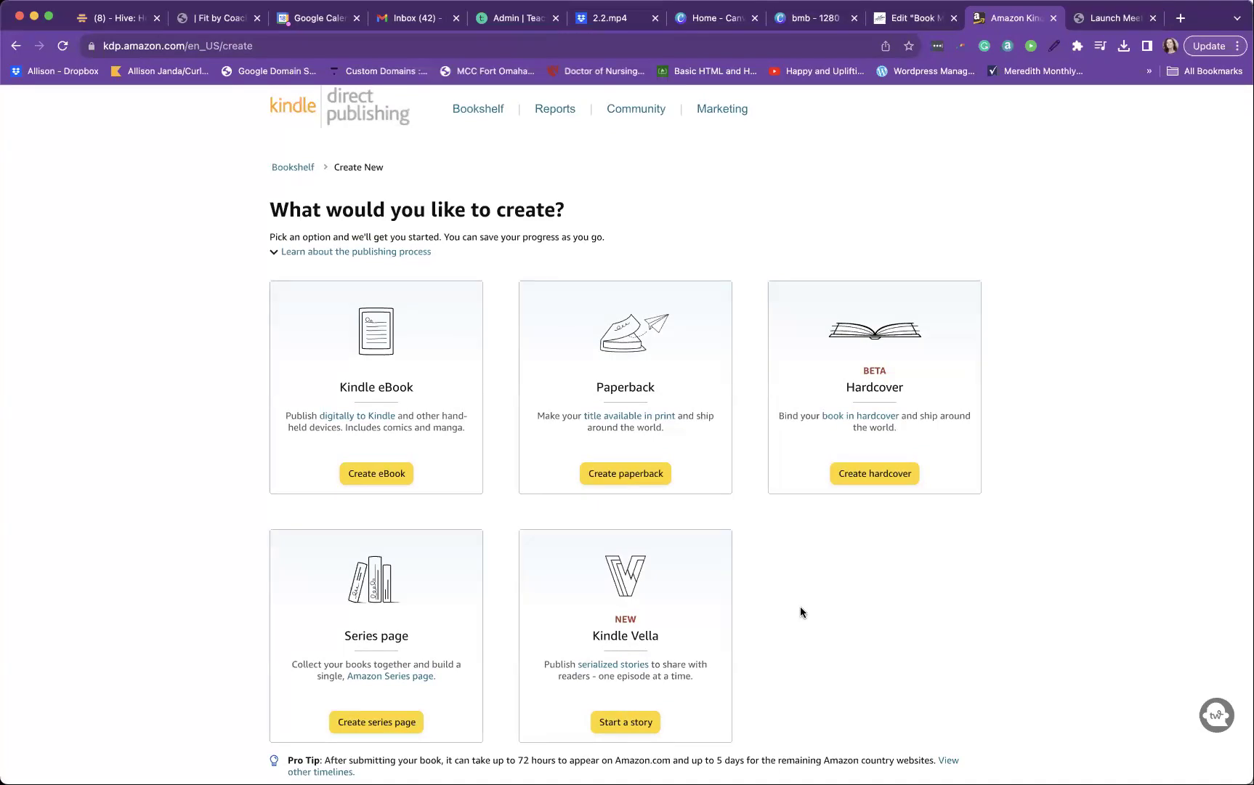
left_click(378, 473)
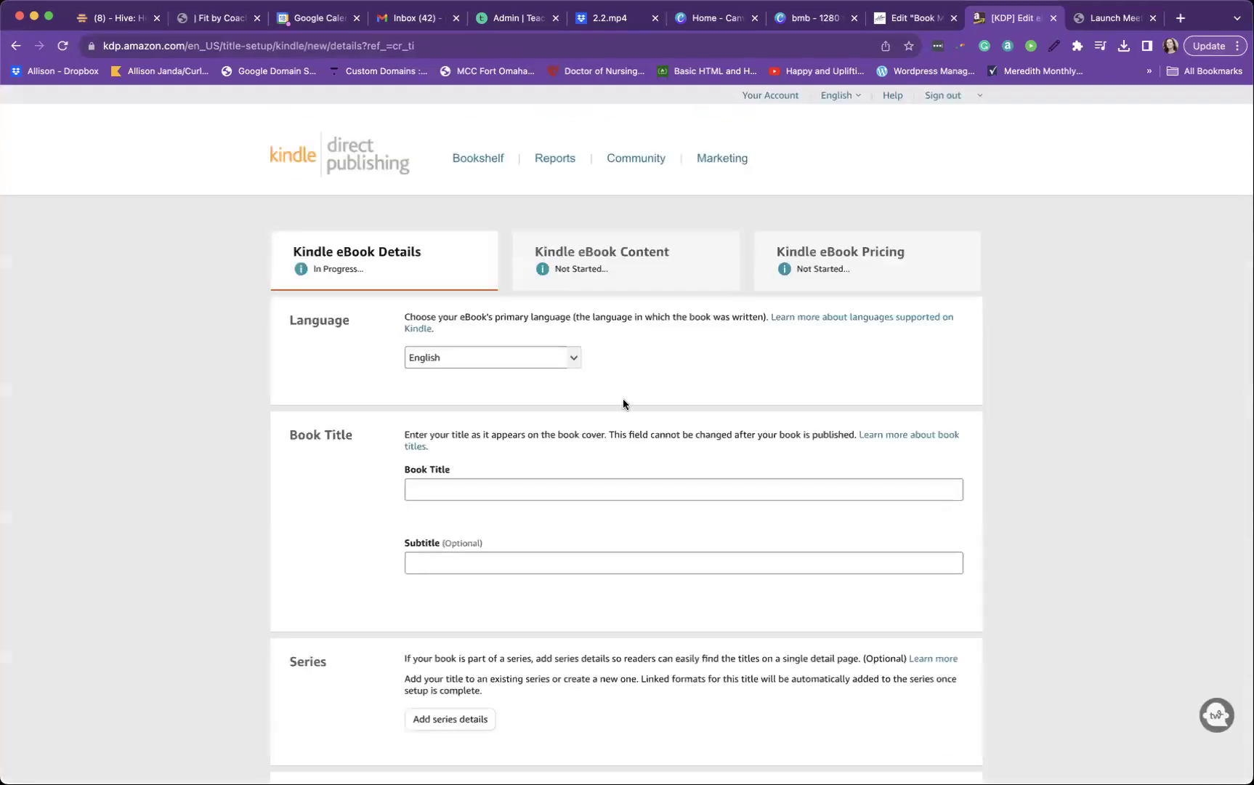
Enter "Test Book Title" as the book title and leave the optional subtitle blank
scroll(623, 399, "down", 1)
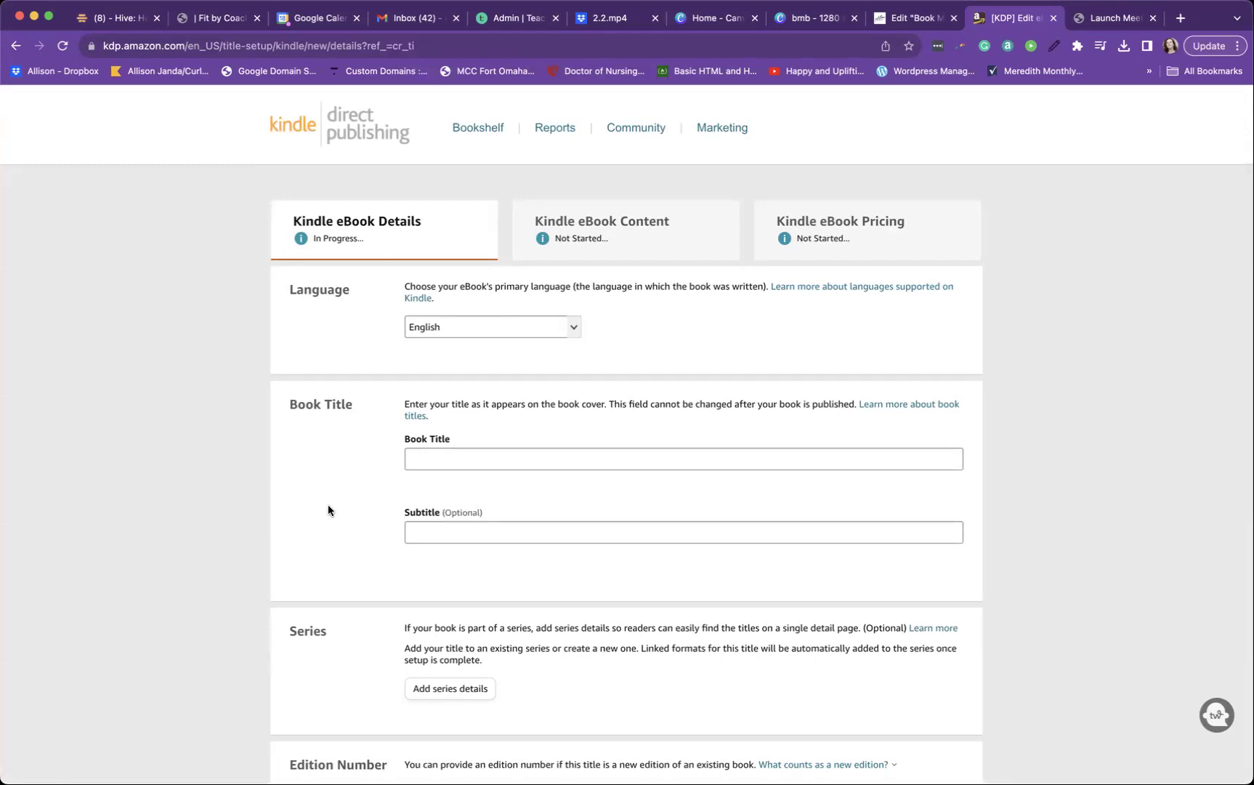
scroll(352, 497, "down", 3)
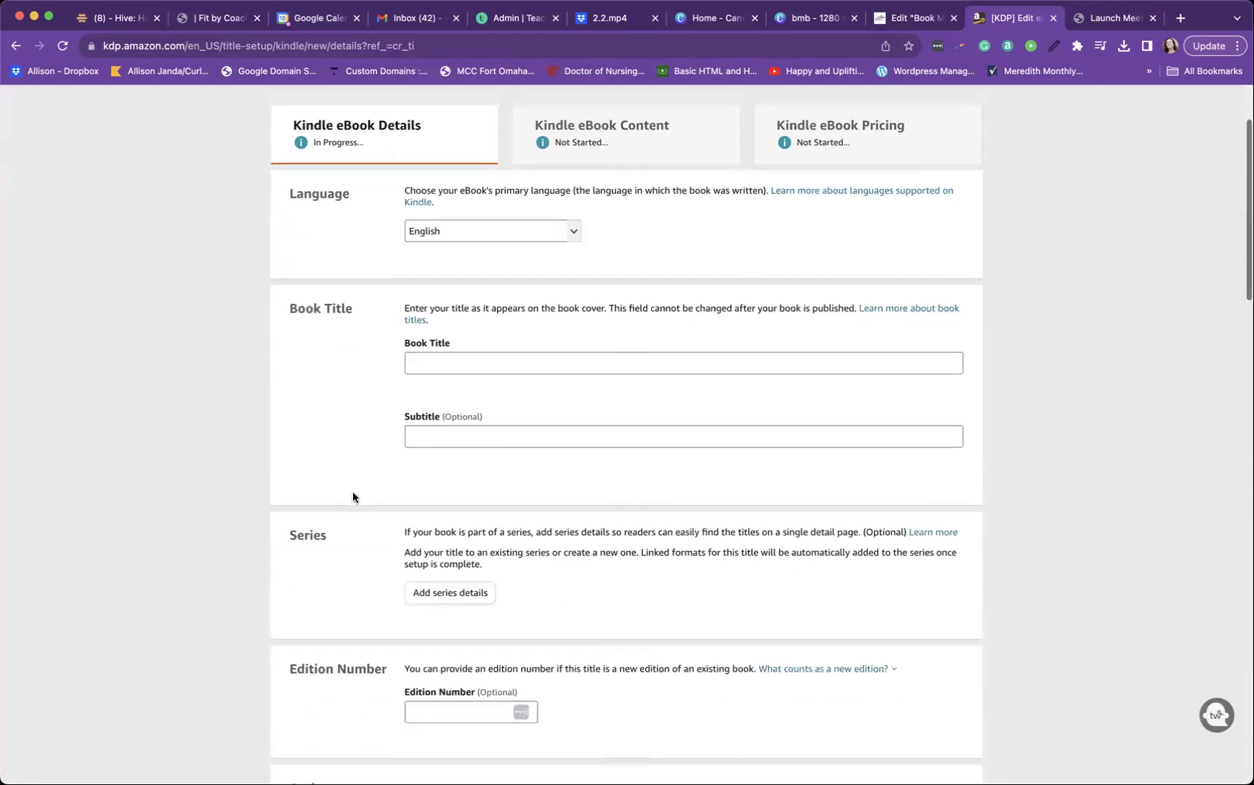
left_click(433, 364)
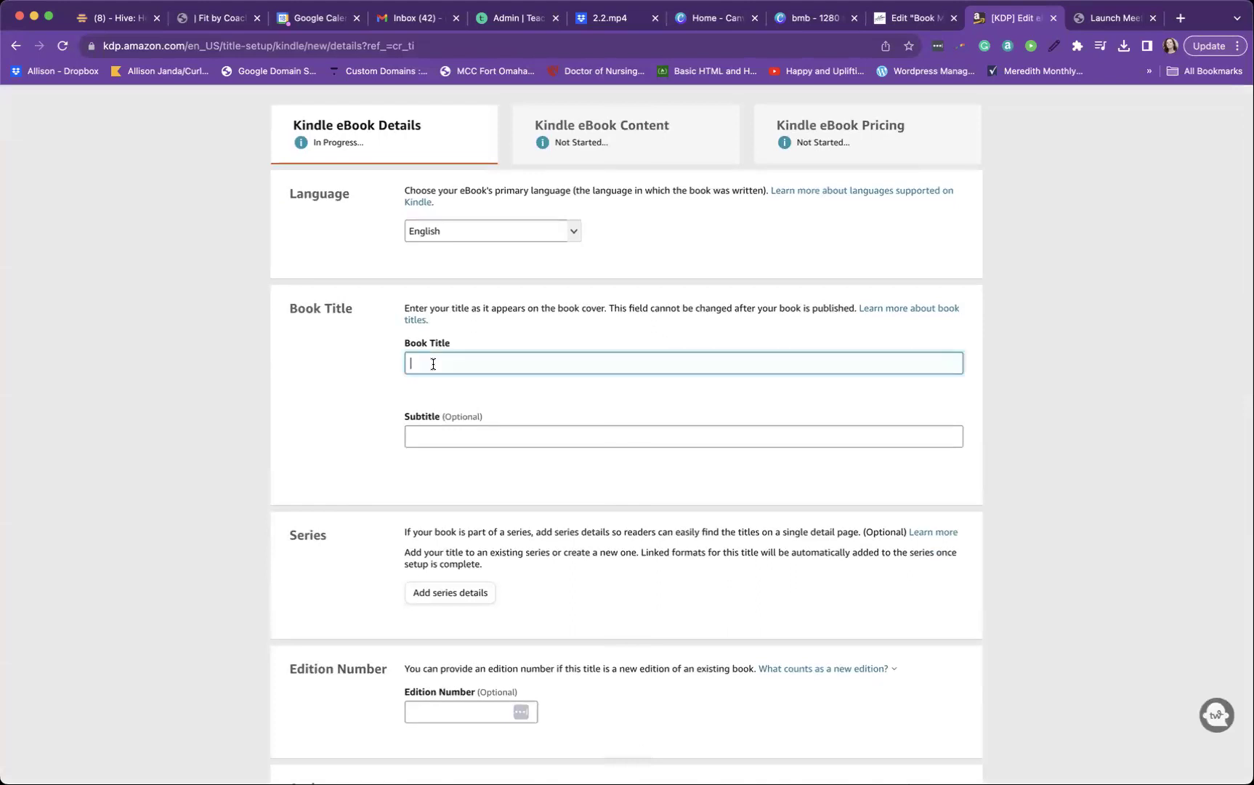
type("Test Book Title")
left_click(453, 433)
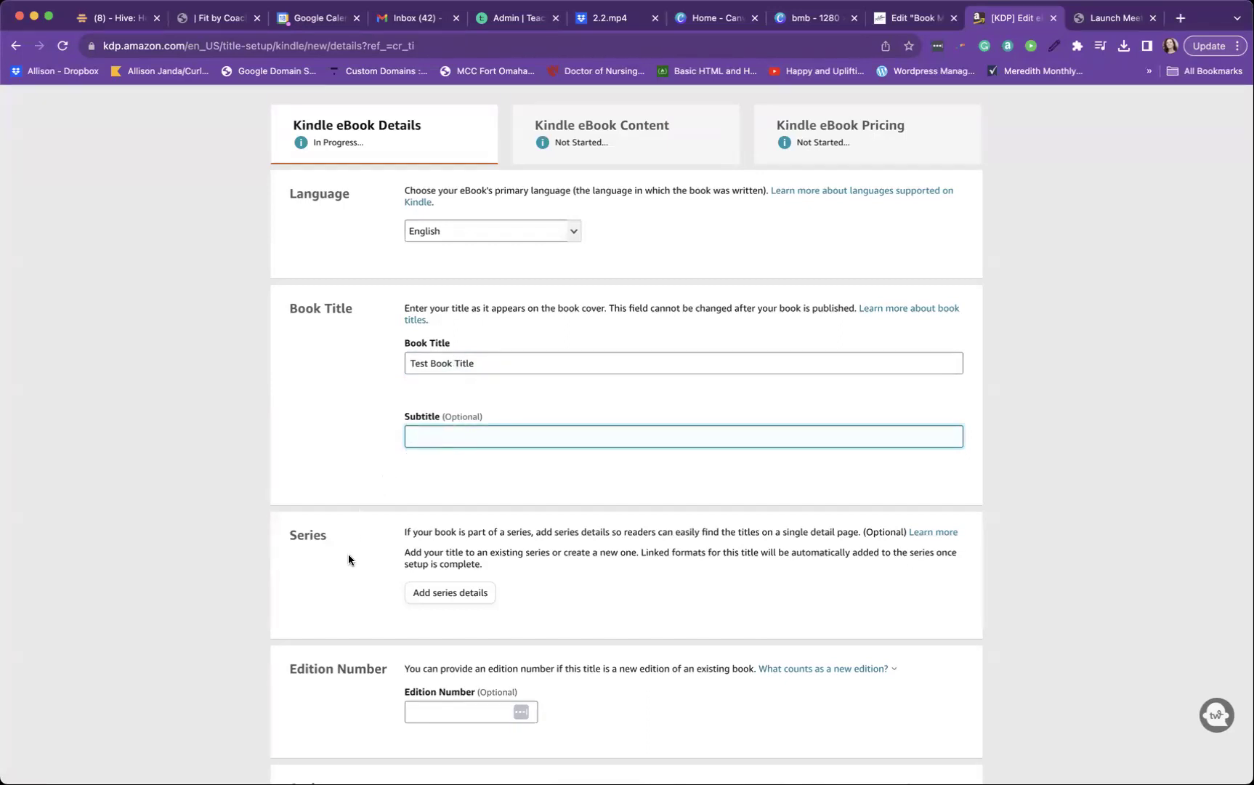
Check the choices for adding the title to a new or existing series, and close them without choosing one
scroll(360, 599, "down", 3)
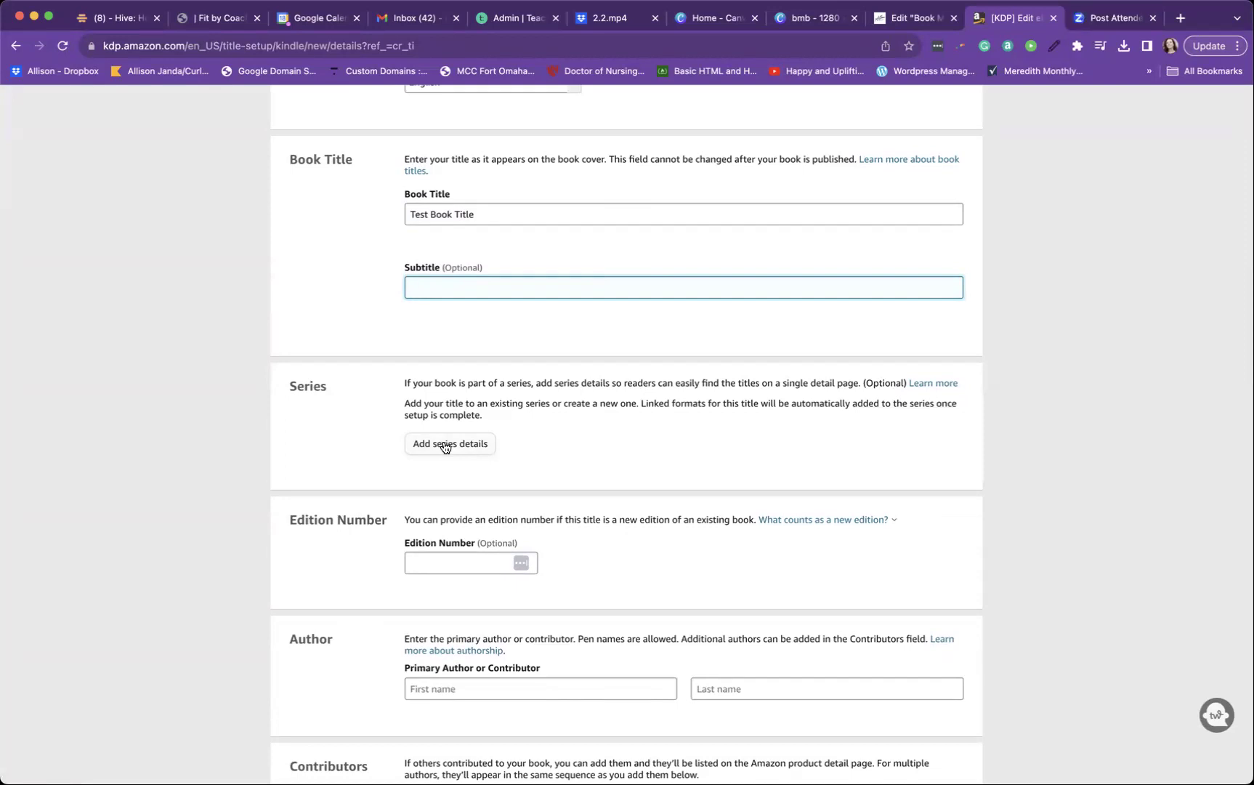
left_click(447, 444)
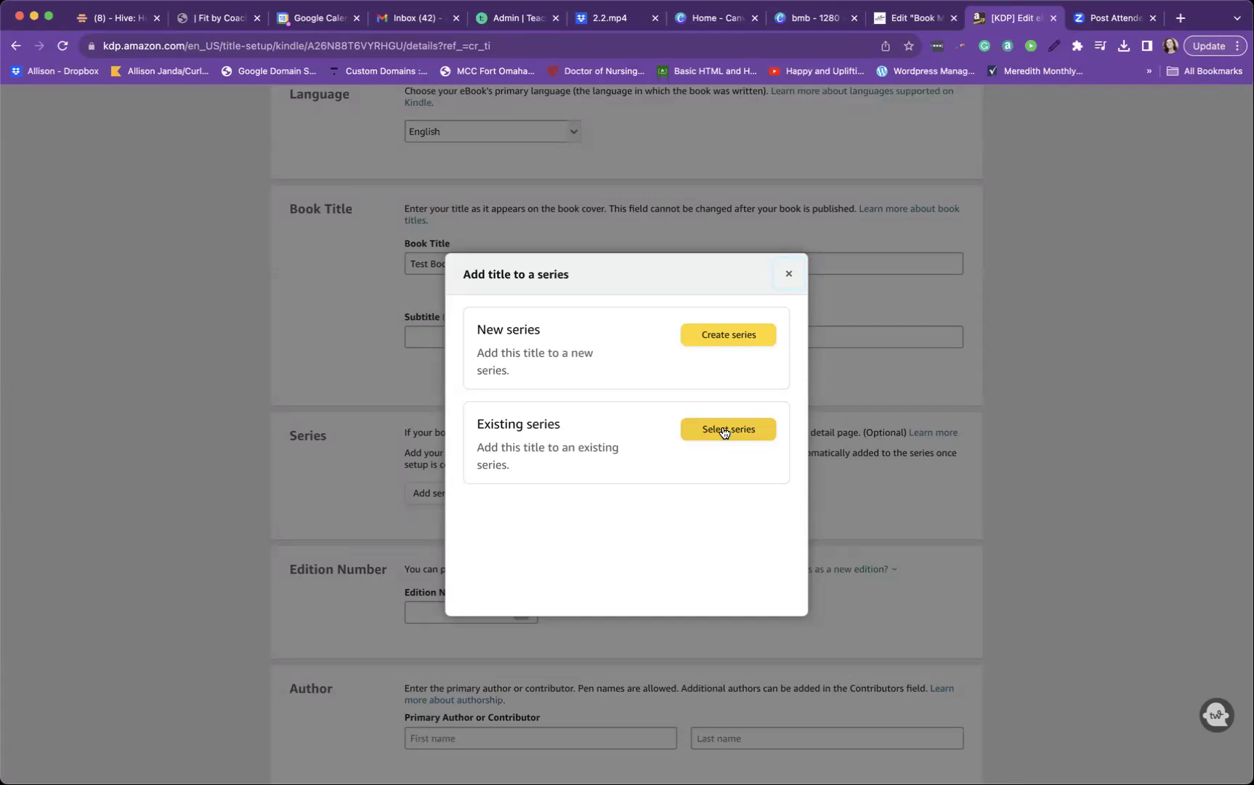
left_click(790, 275)
Leave the edition number blank and enter the primary author's first and last name
scroll(451, 341, "down", 5)
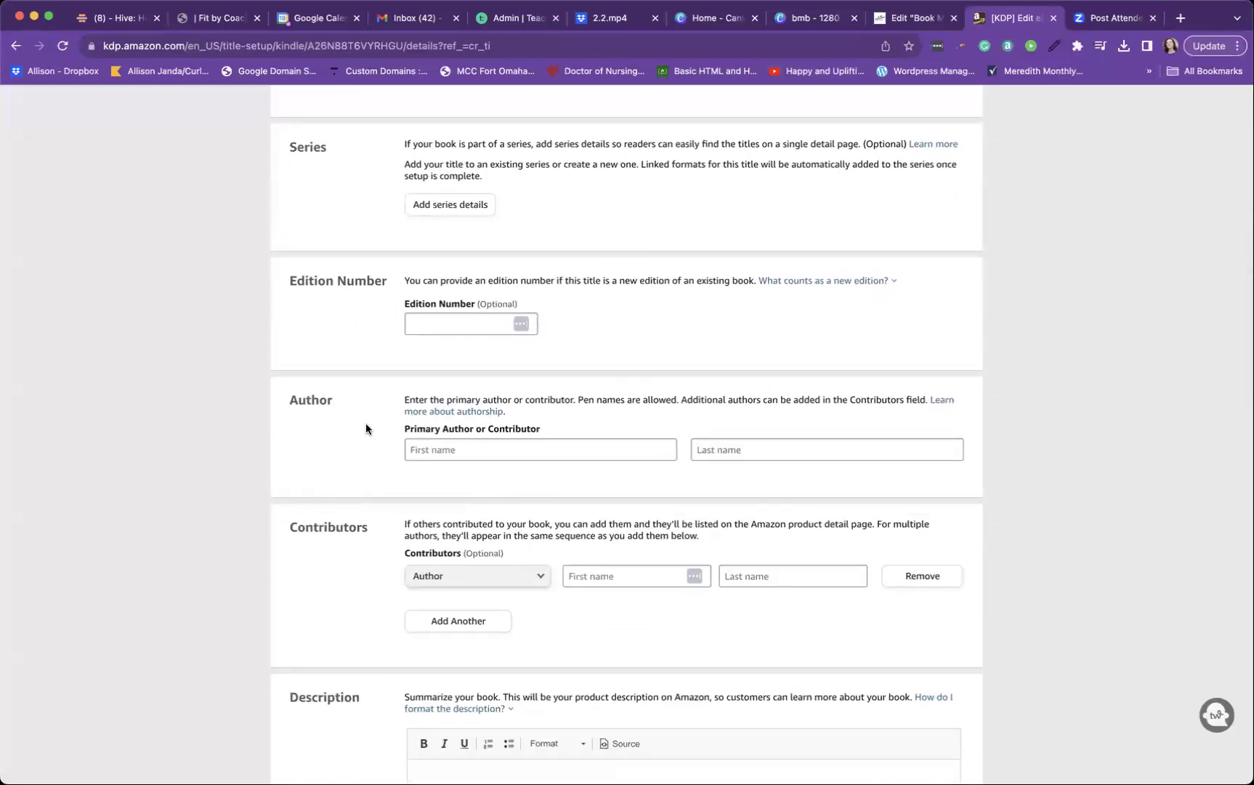
left_click(462, 327)
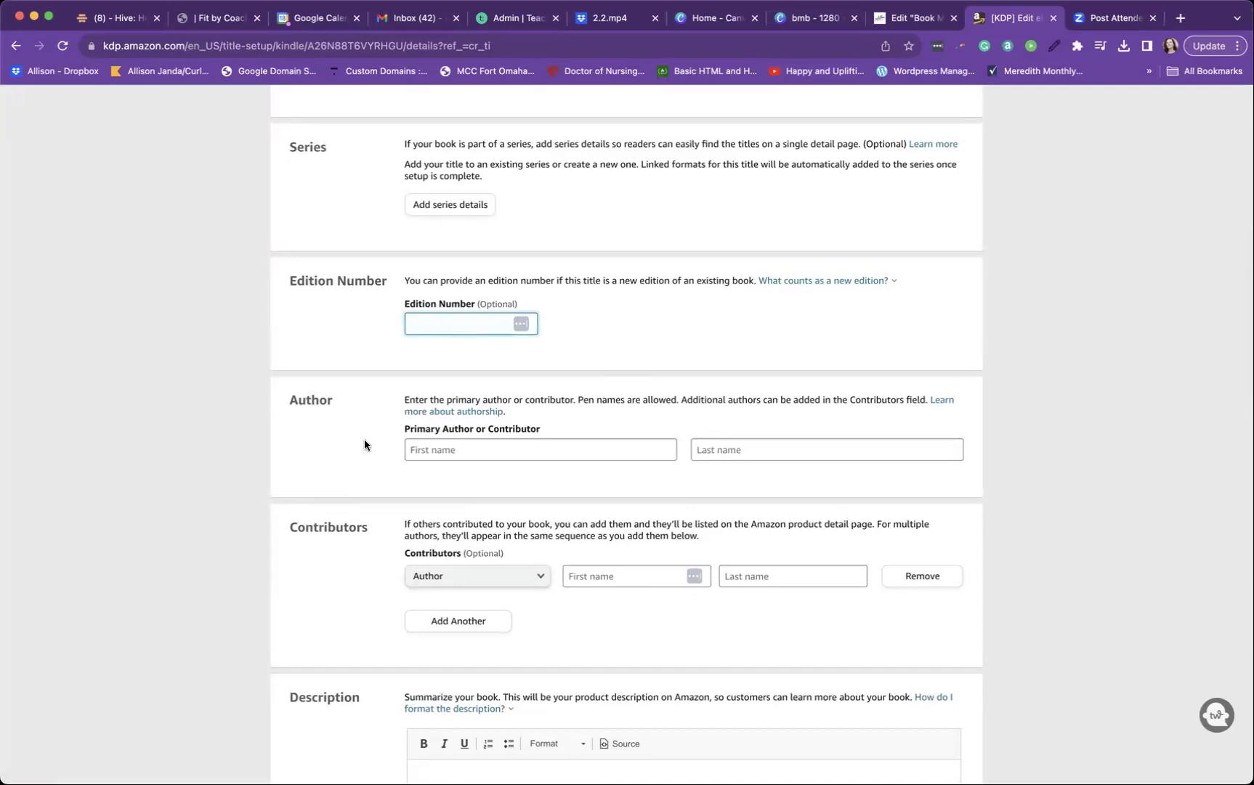
scroll(349, 479, "down", 5)
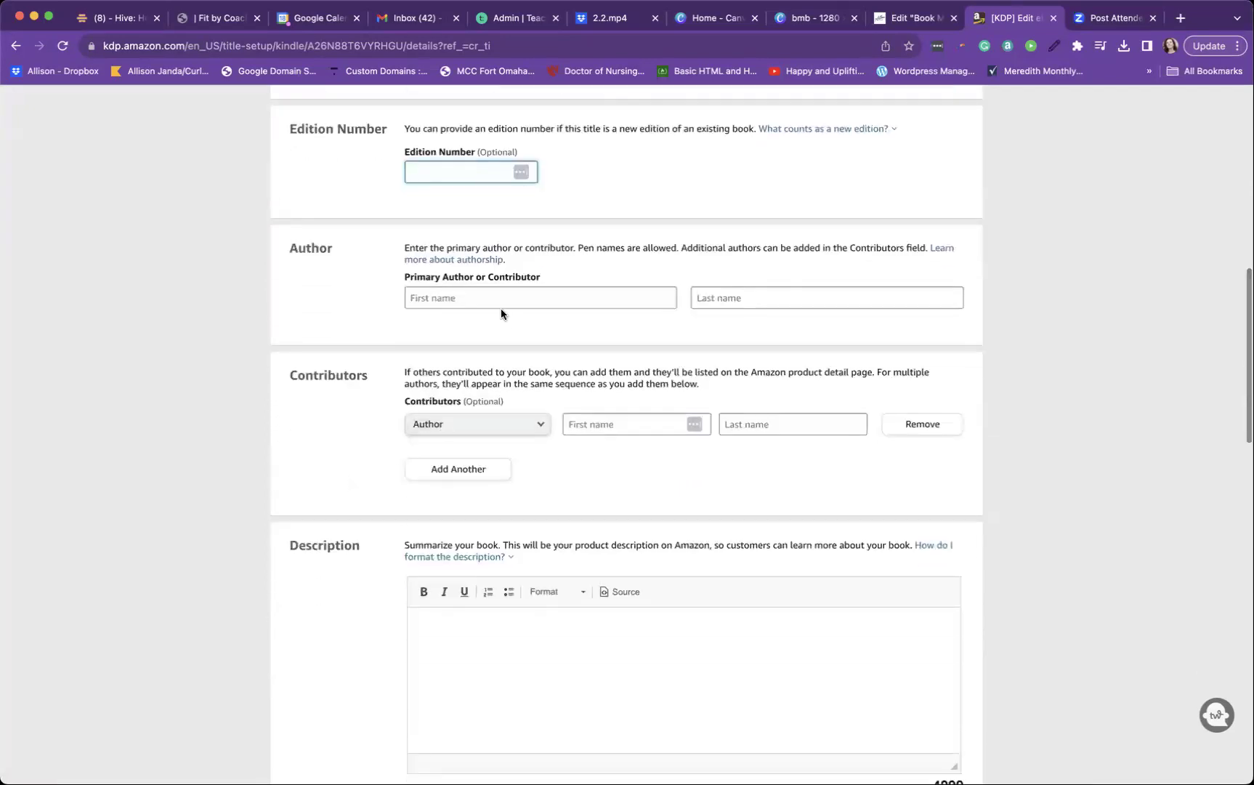
left_click(458, 299)
type("Allison")
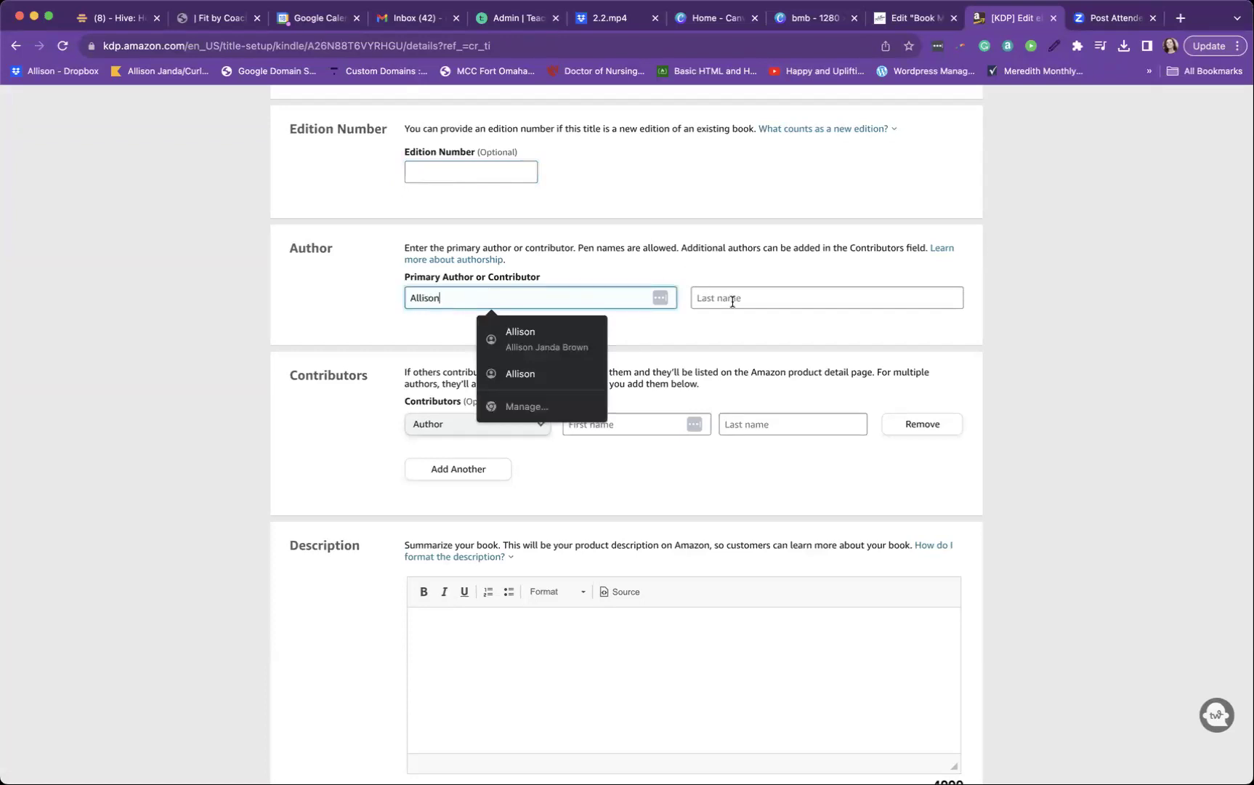
key("Tab")
type("Janda")
left_click(587, 323)
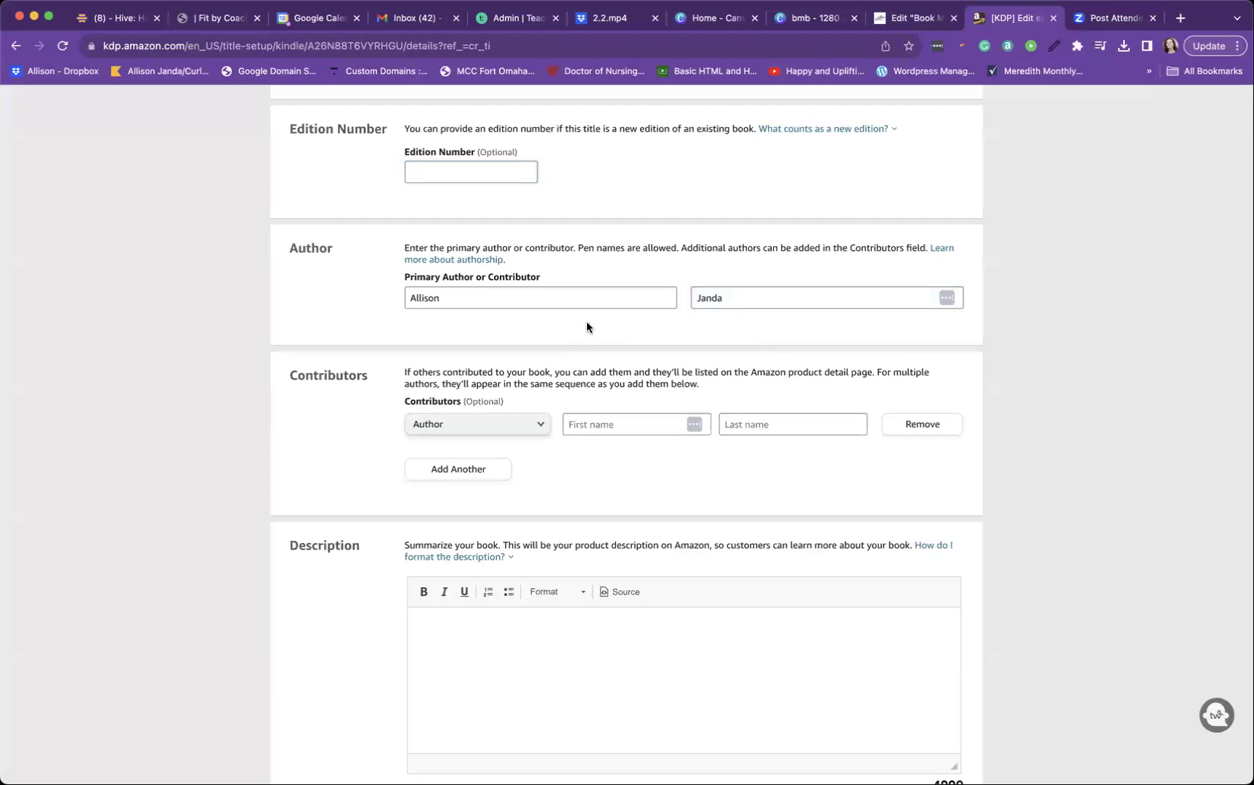
Review the available contributor roles and close the list without changing the role
scroll(580, 310, "down", 3)
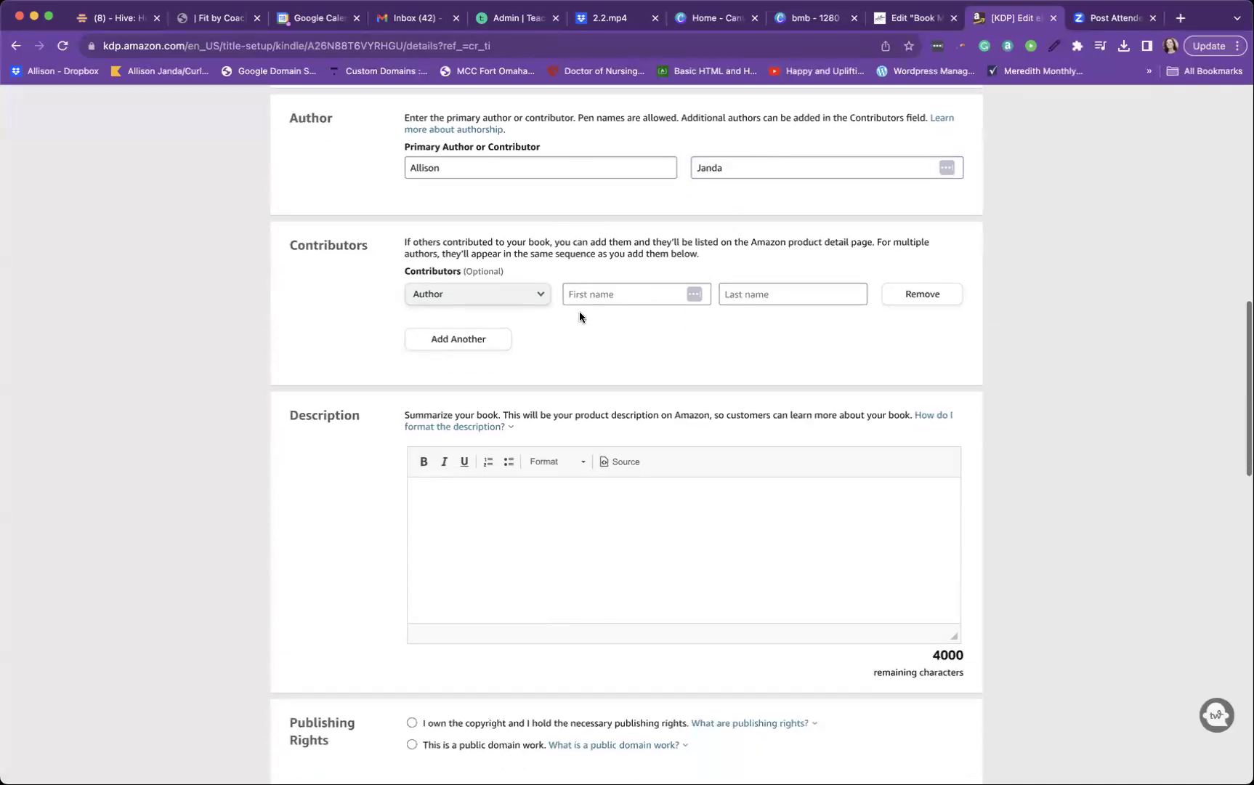
left_click(468, 288)
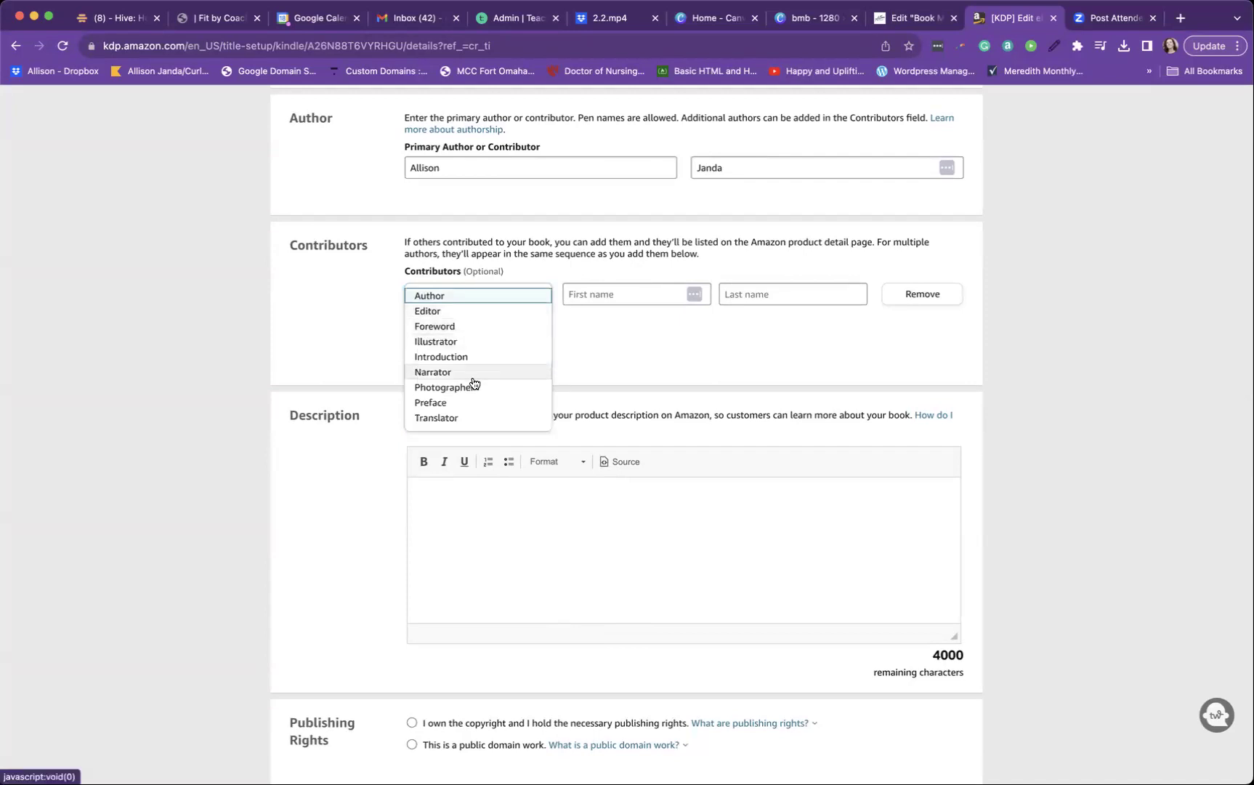
scroll(472, 381, "down", 1)
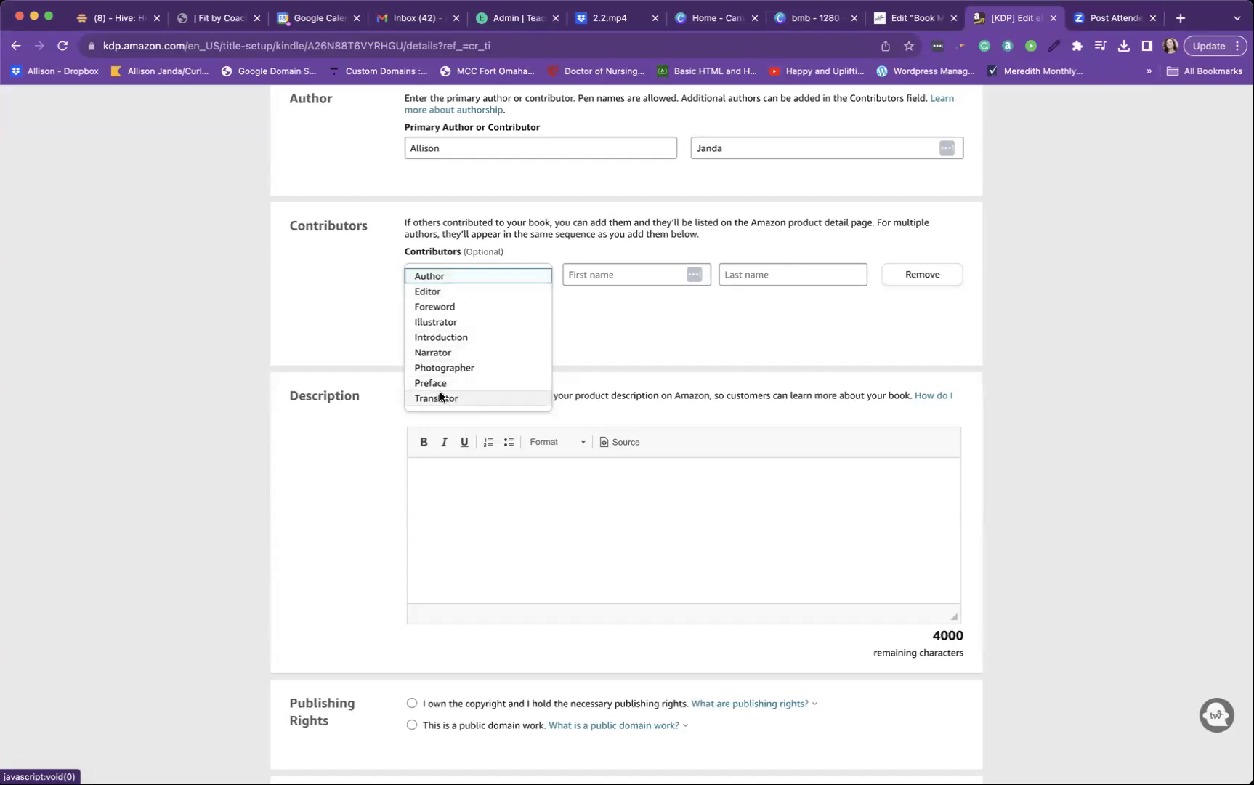
left_click(312, 316)
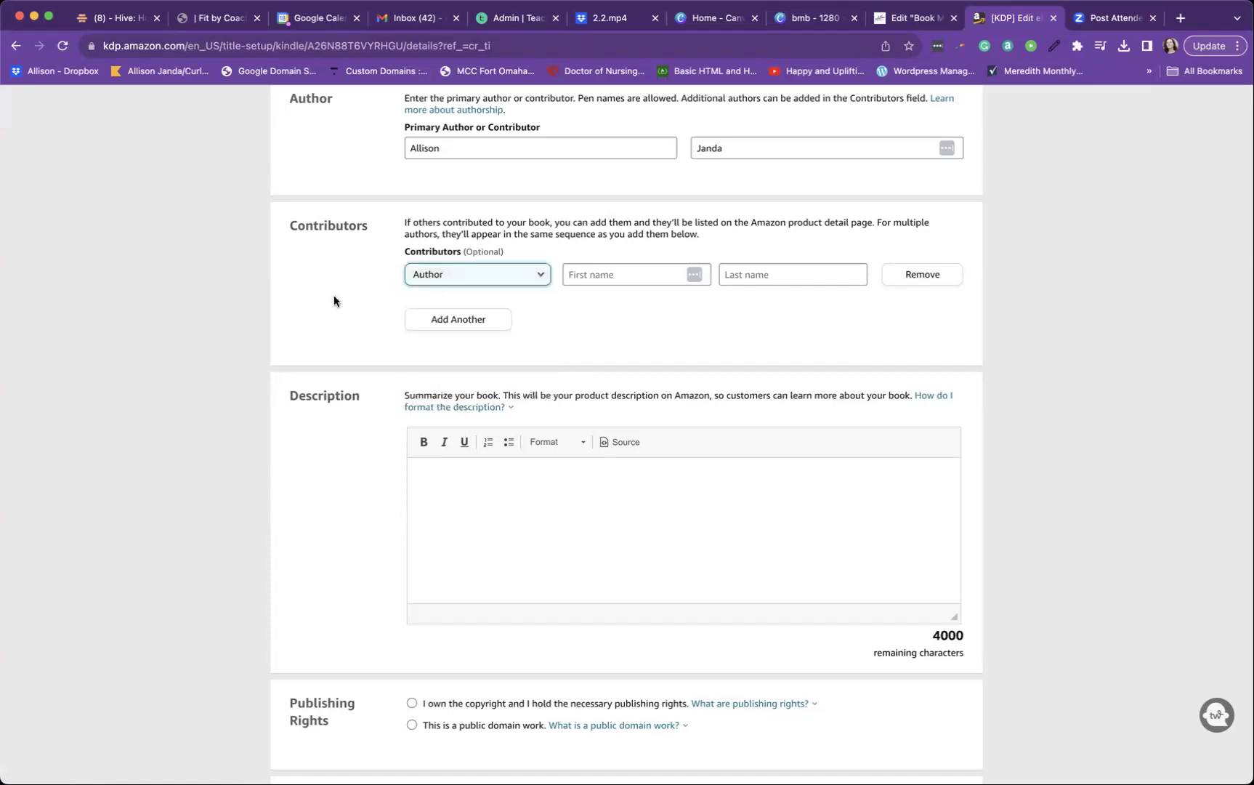
Examine the book description editor with its character allowance and the publishing rights options
scroll(351, 538, "down", 3)
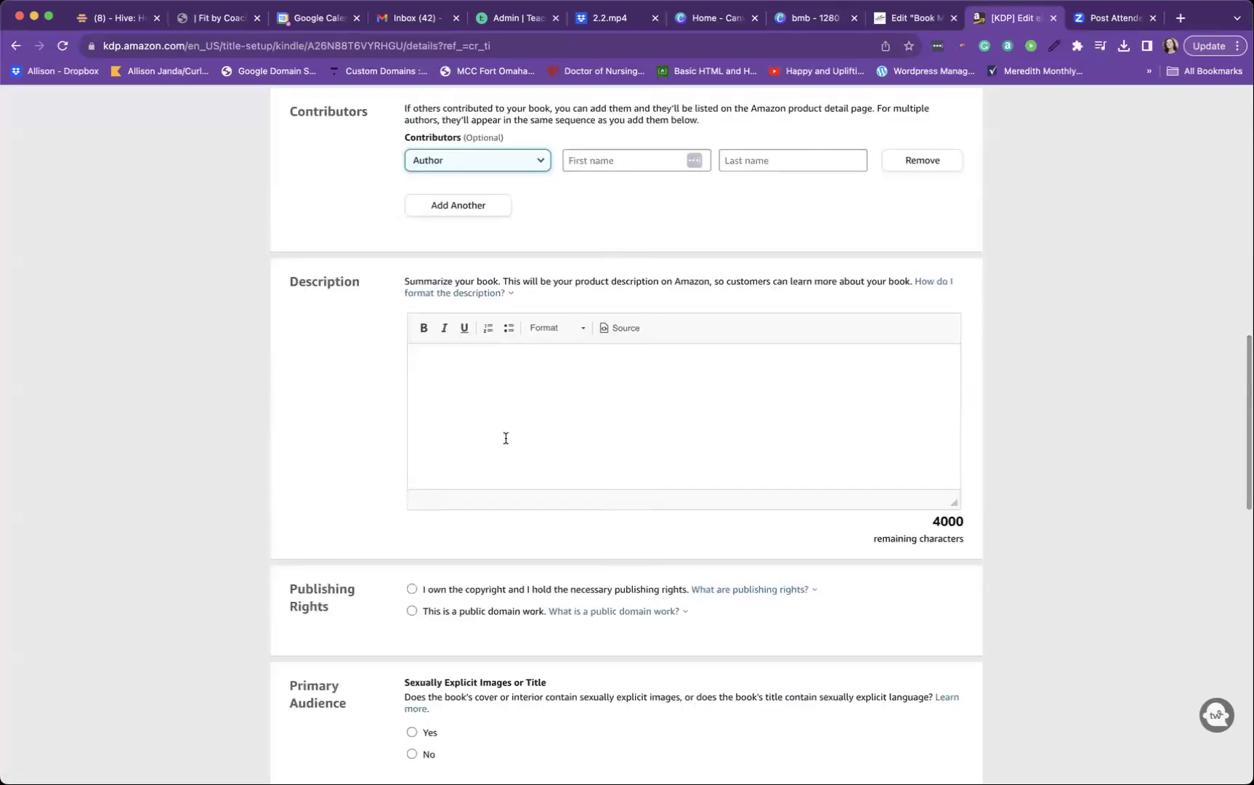
left_click(505, 396)
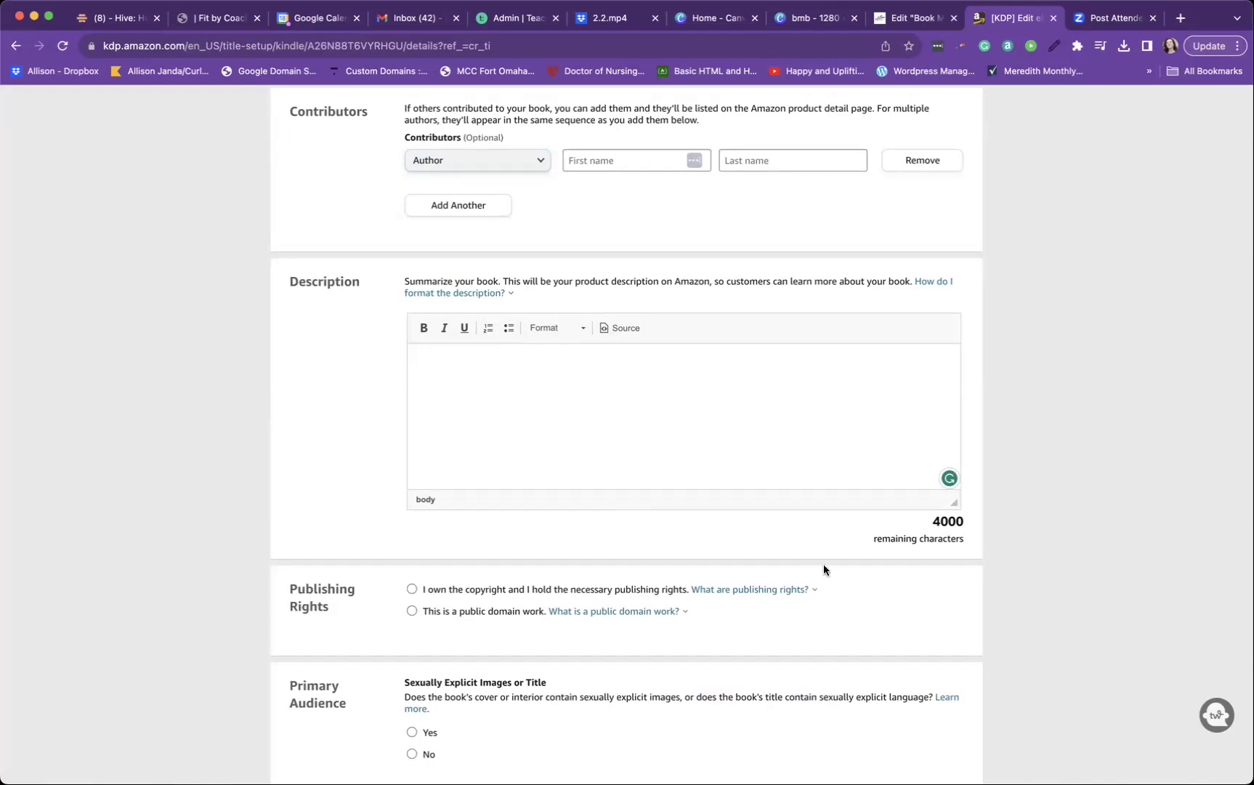
left_click_drag(961, 539, 933, 515)
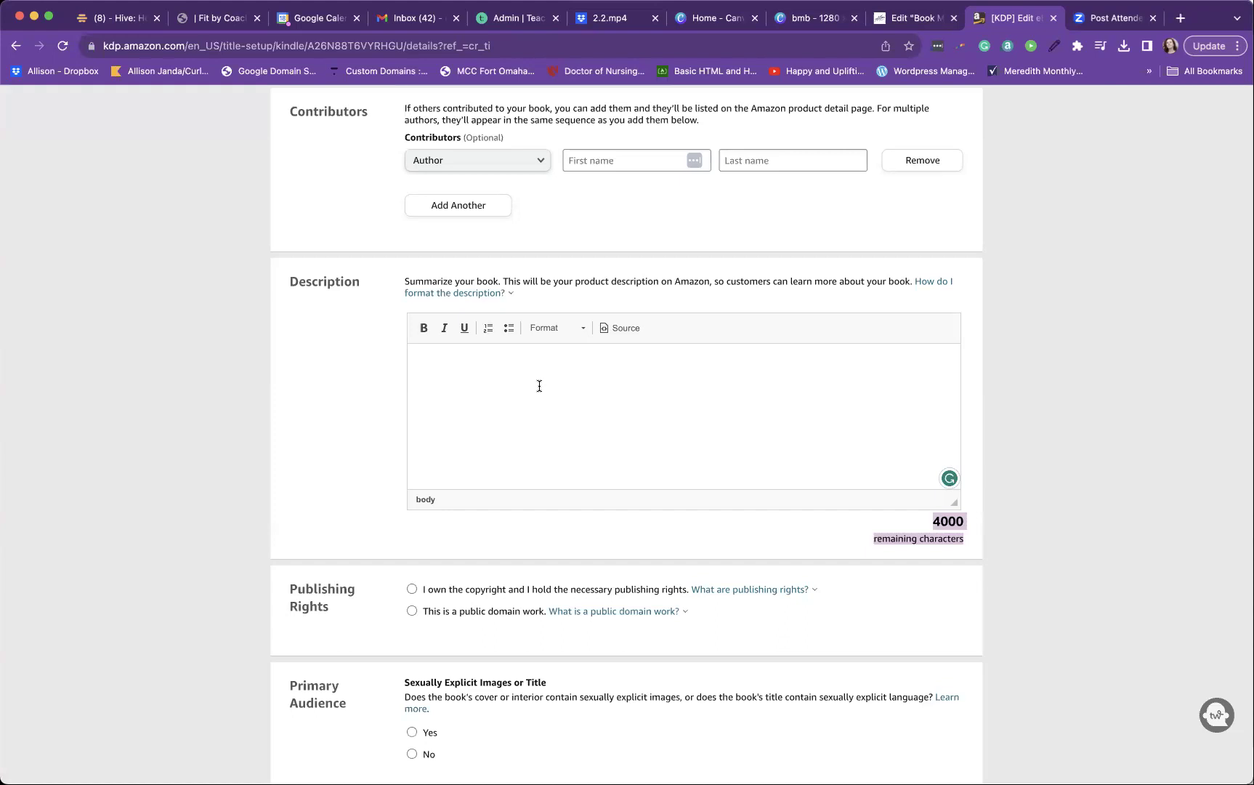
left_click(540, 386)
scroll(485, 429, "down", 3)
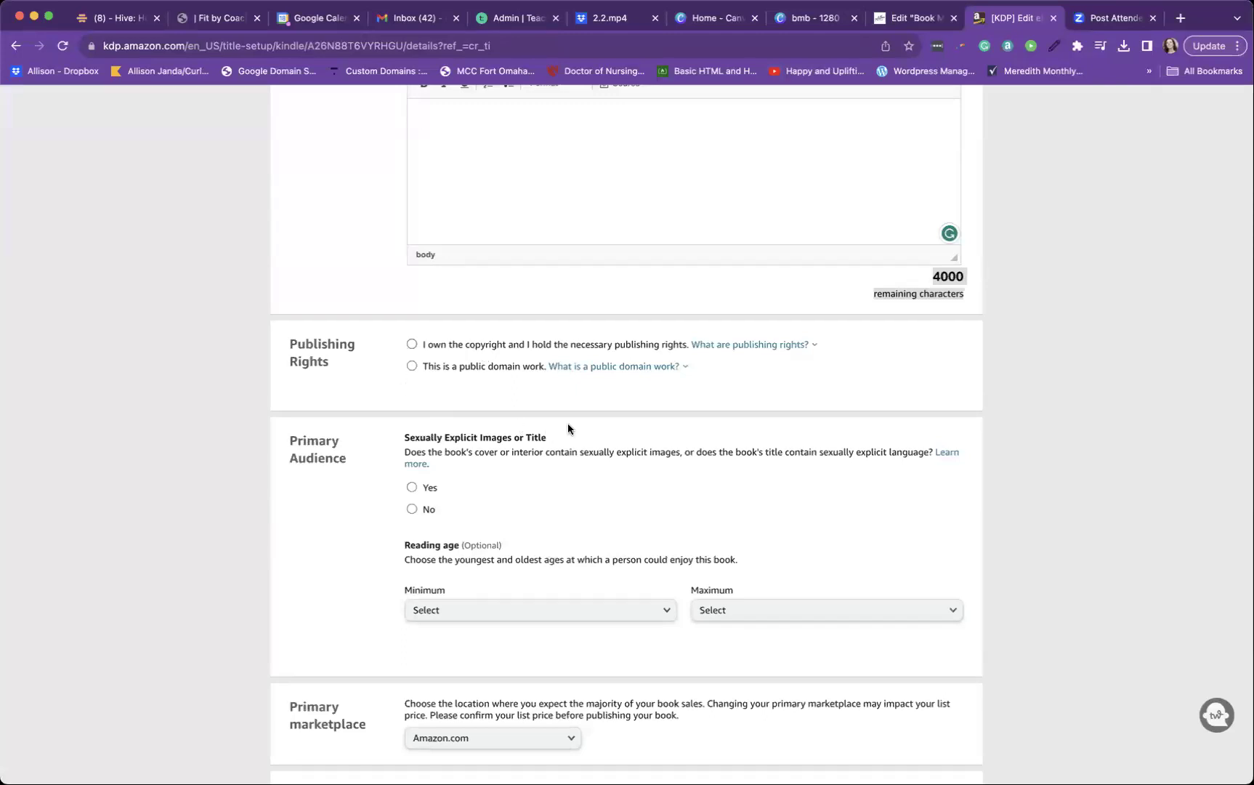
left_click(612, 367)
scroll(368, 373, "down", 1)
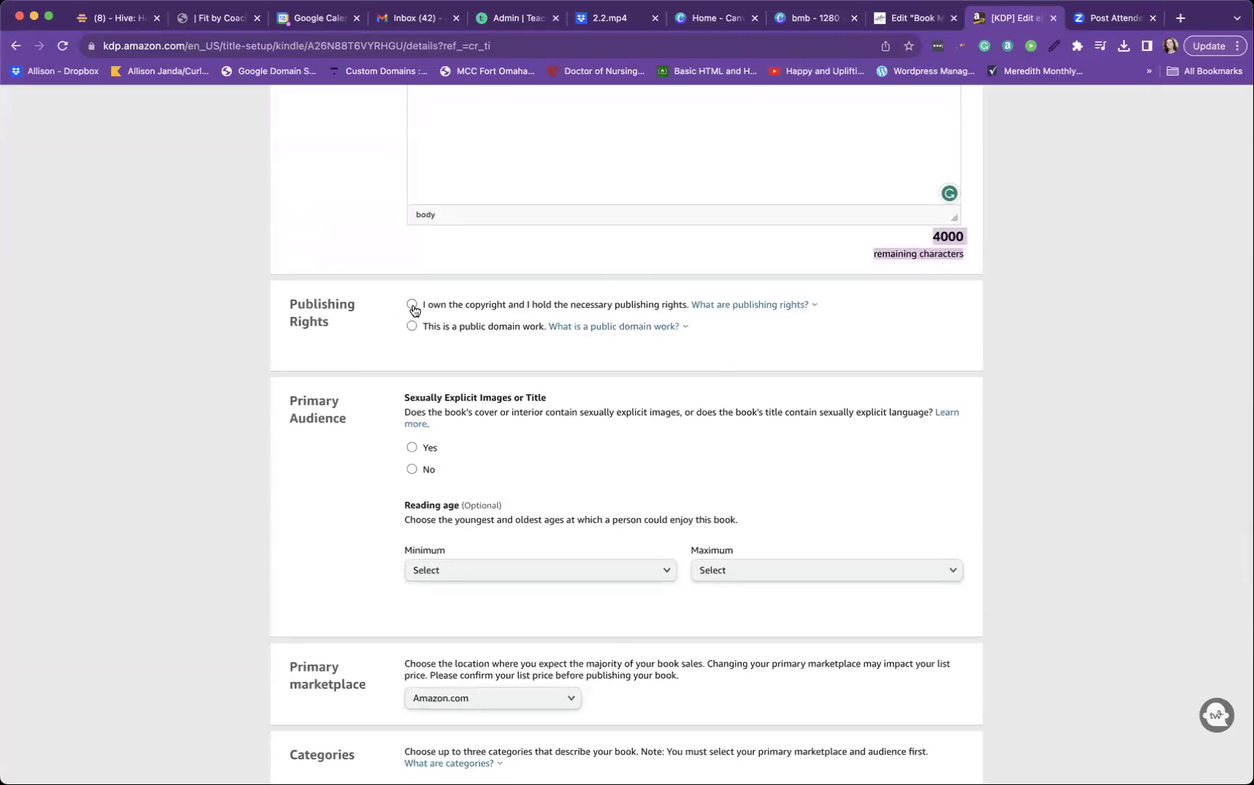
scroll(342, 547, "down", 2)
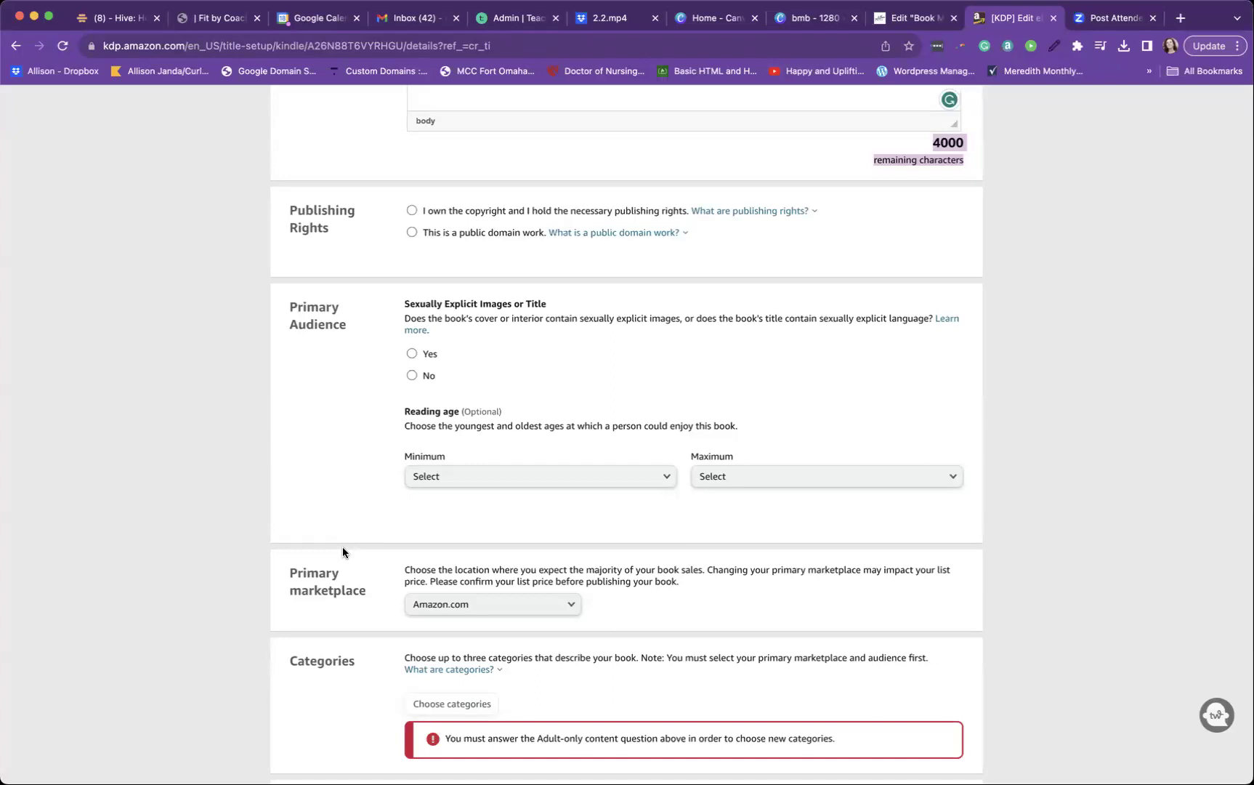
Review the available minimum and maximum reading ages without selecting any
left_click(457, 480)
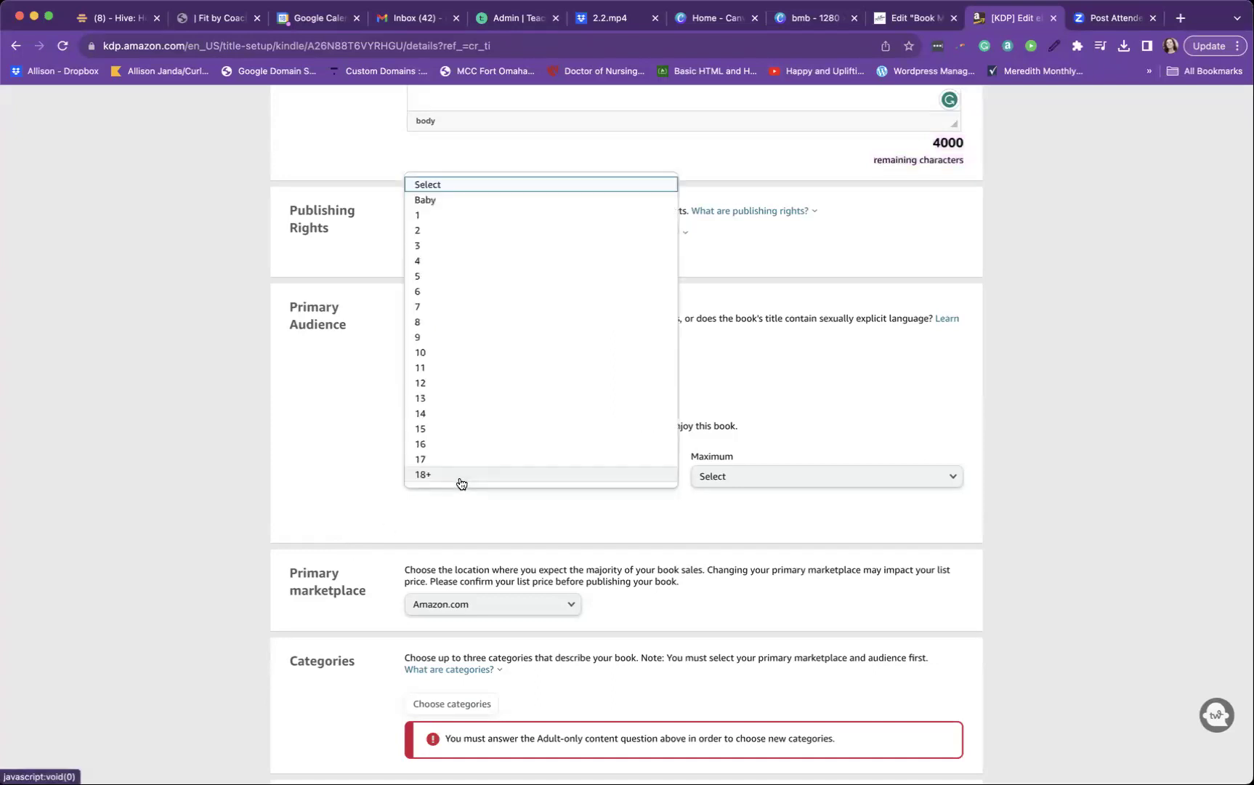
scroll(477, 378, "up", 1)
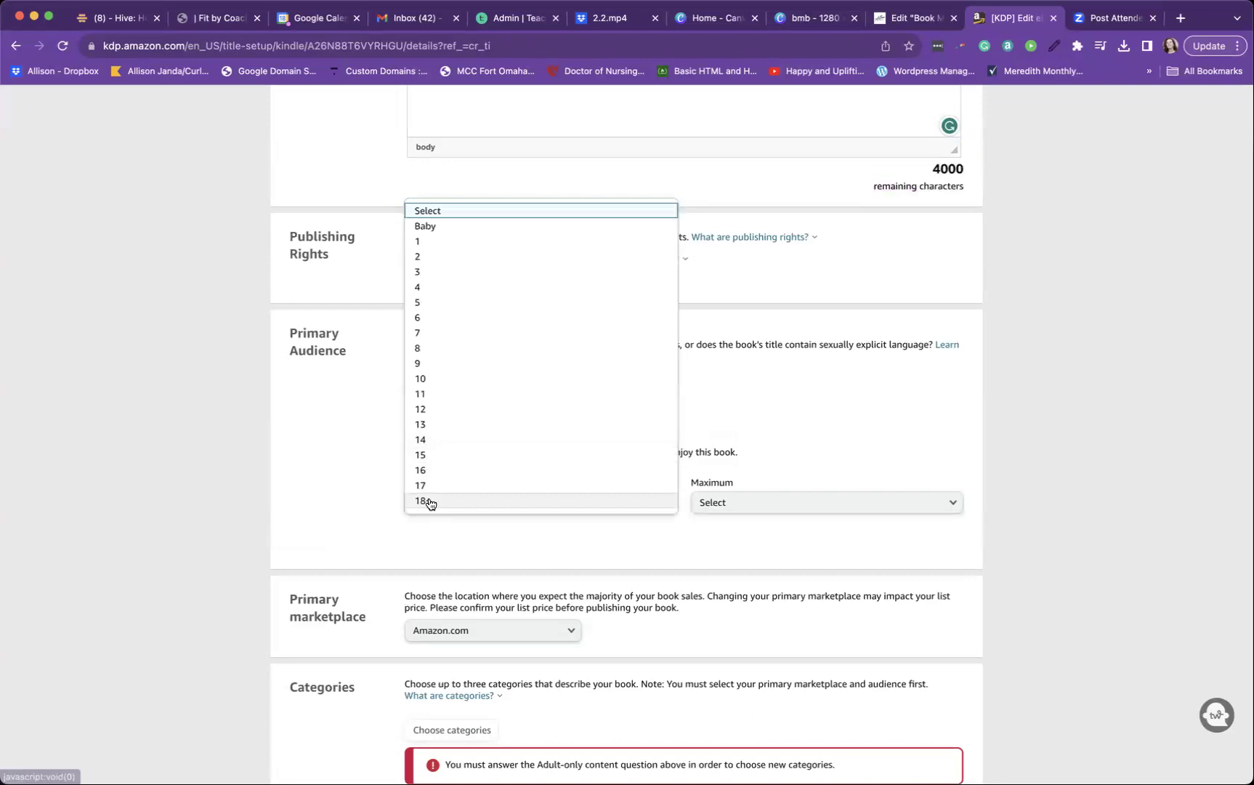
left_click(337, 495)
left_click(792, 503)
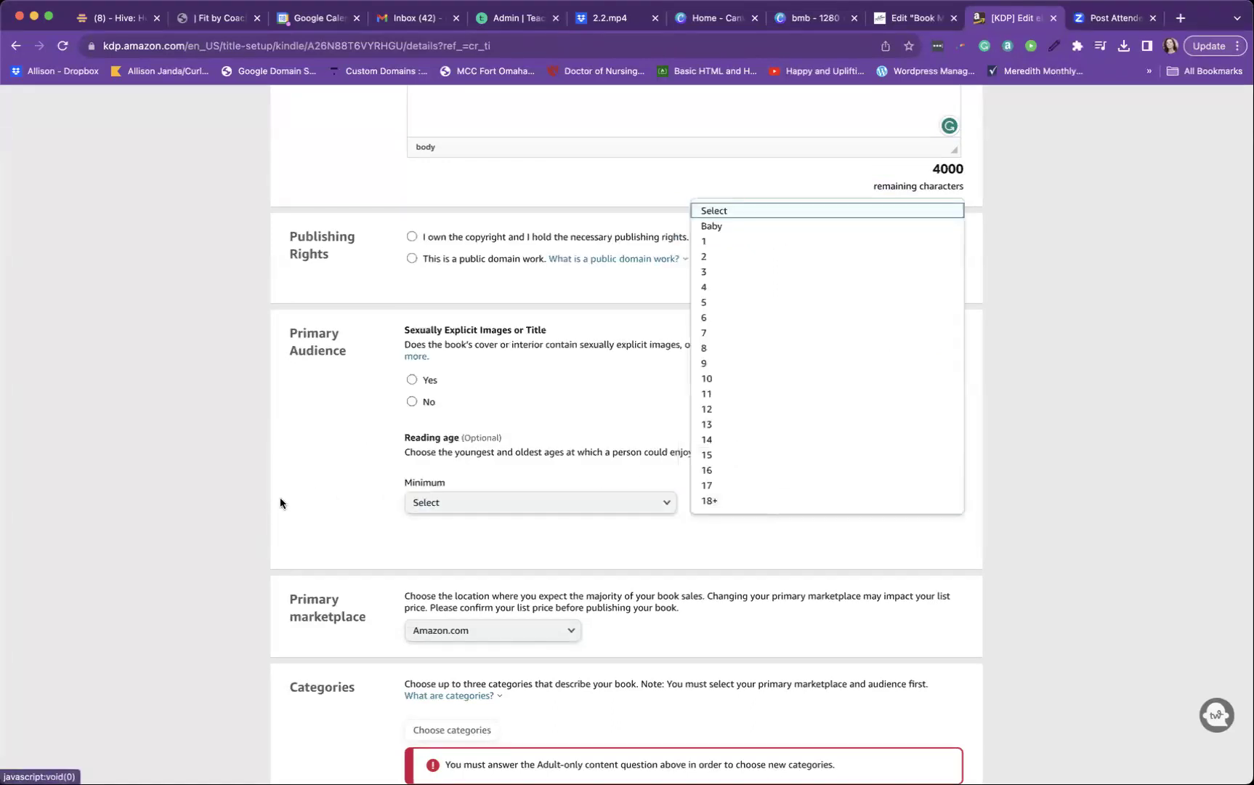
left_click(324, 499)
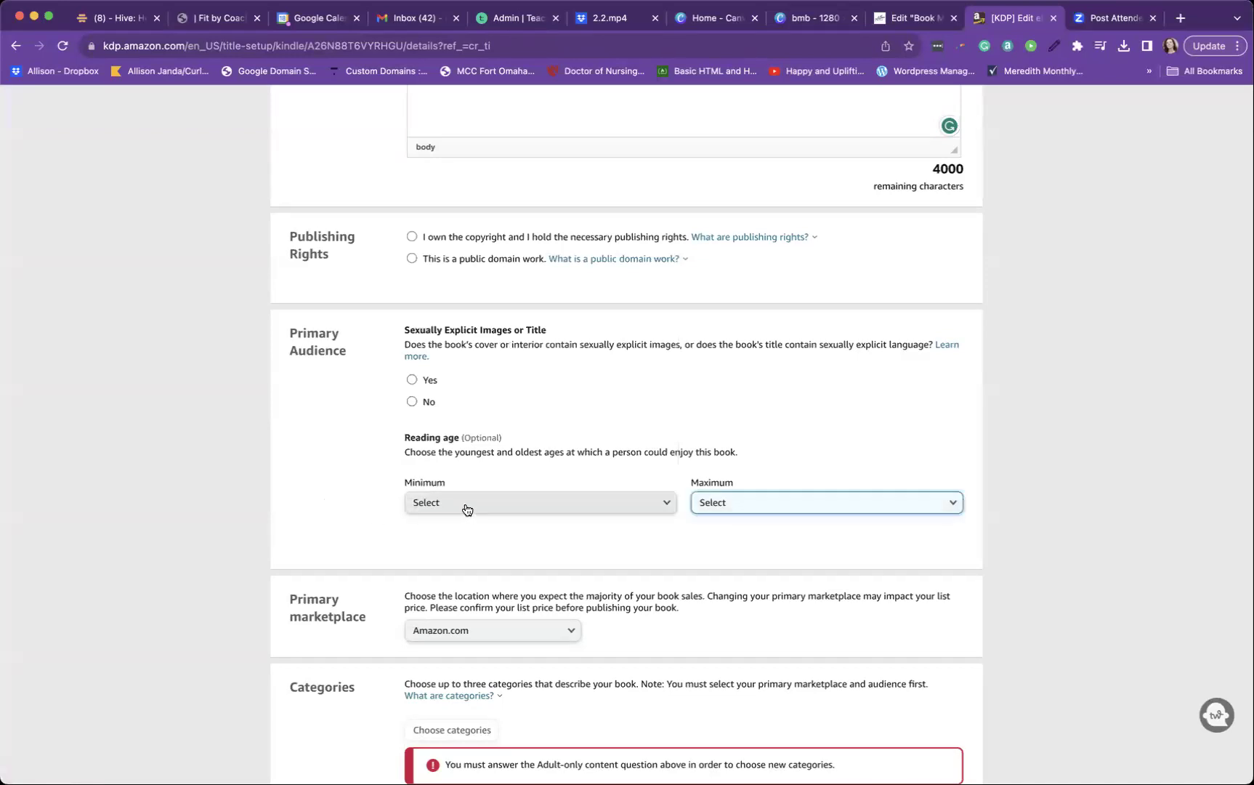
left_click(280, 476)
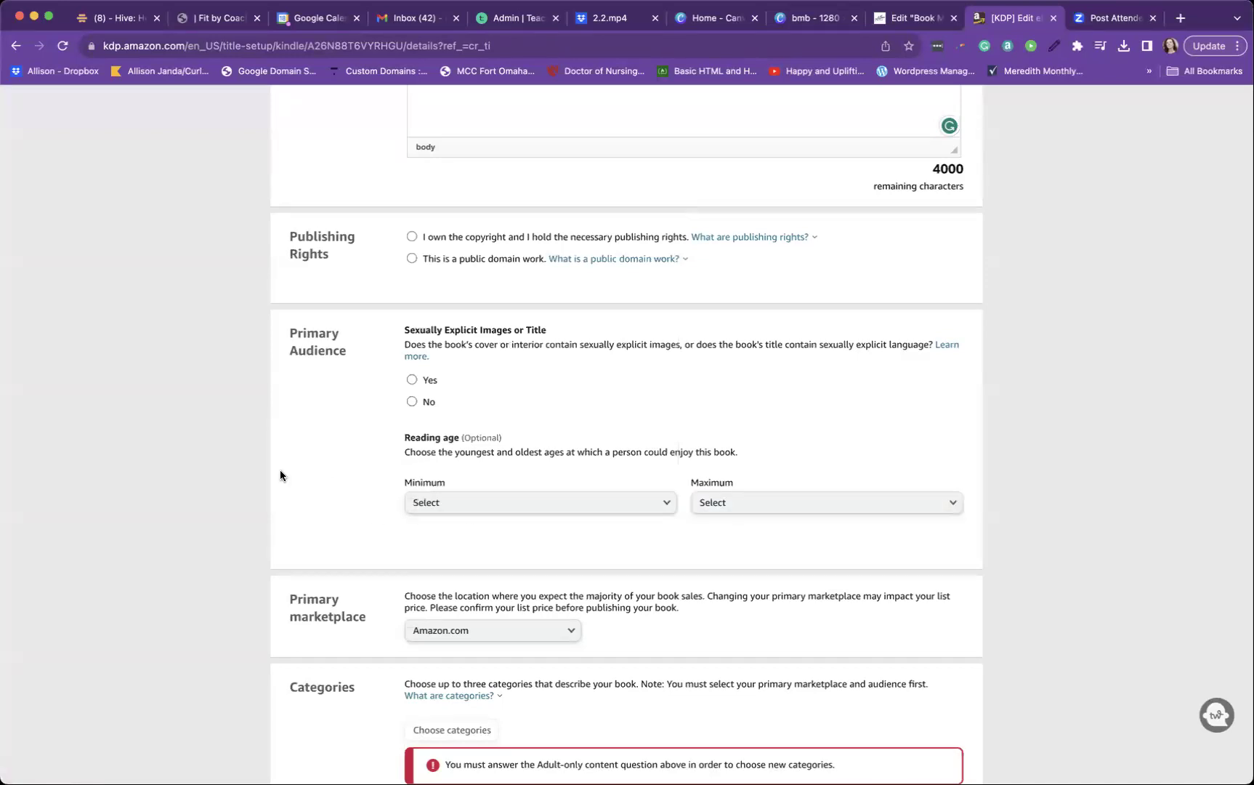
Choose Amazon.com as the primary marketplace for the eBook
scroll(323, 481, "down", 3)
scroll(324, 538, "down", 2)
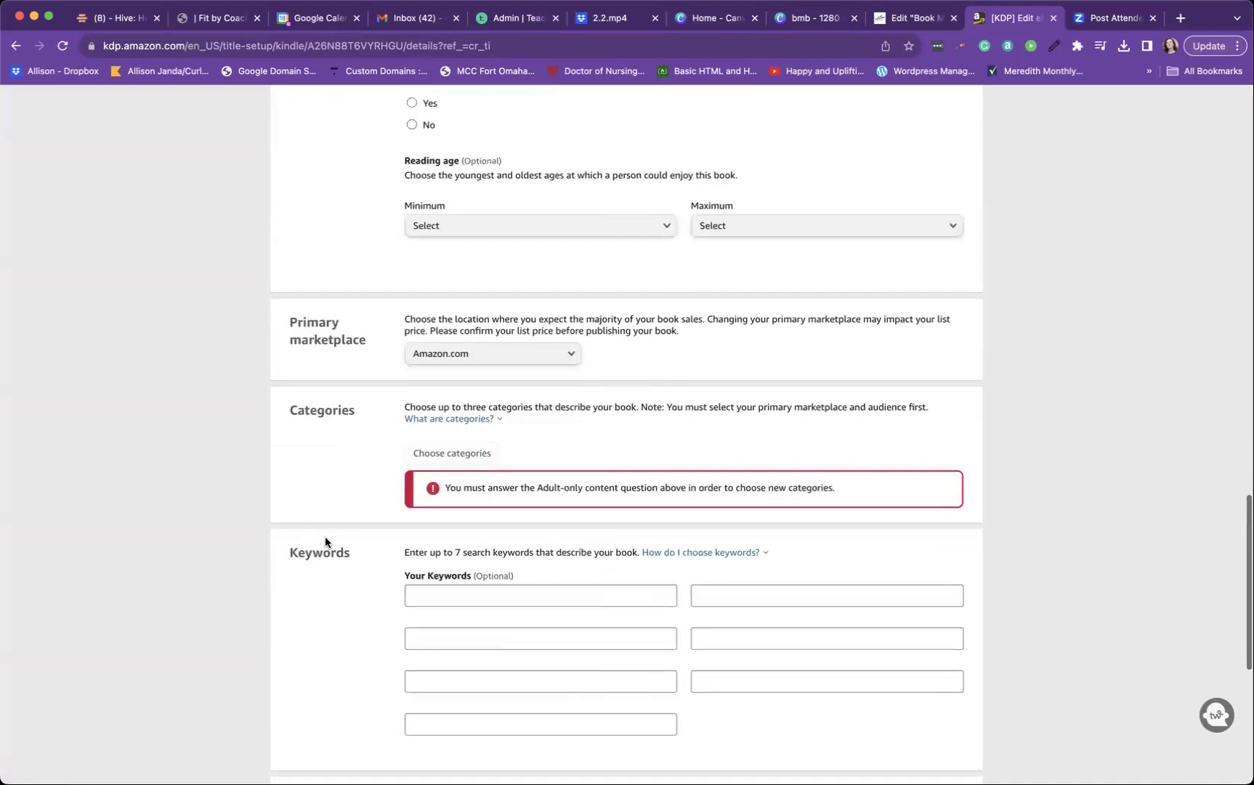
left_click(489, 355)
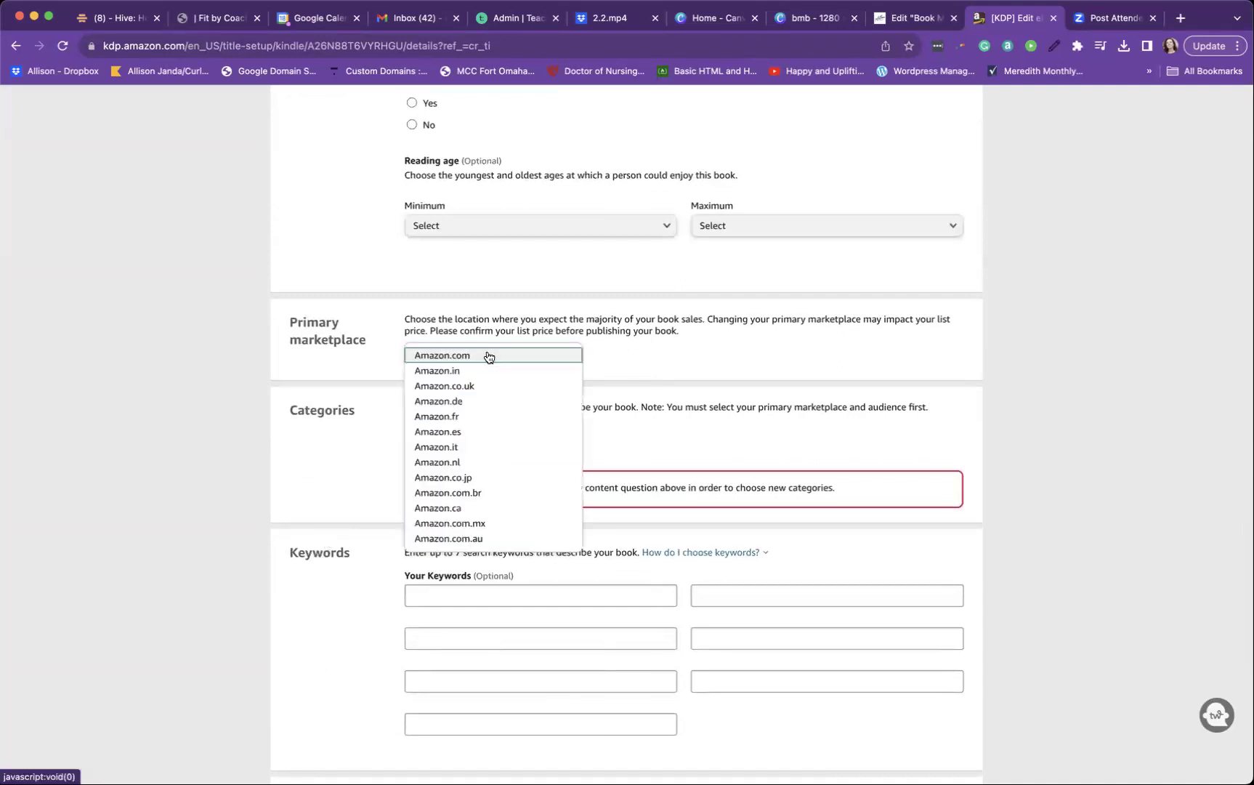
left_click(446, 362)
Set the minimum reading age for the book's primary audience to 18+
scroll(512, 272, "up", 1)
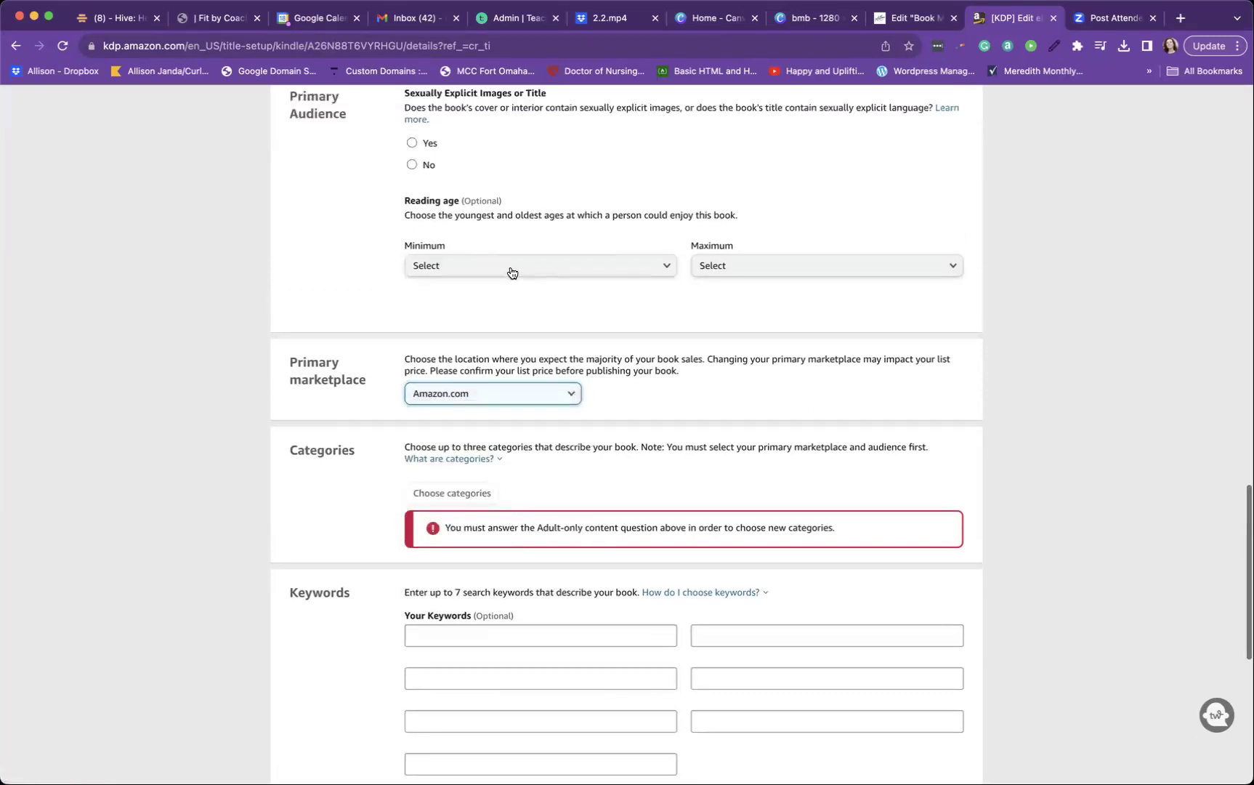
left_click(512, 273)
left_click(436, 557)
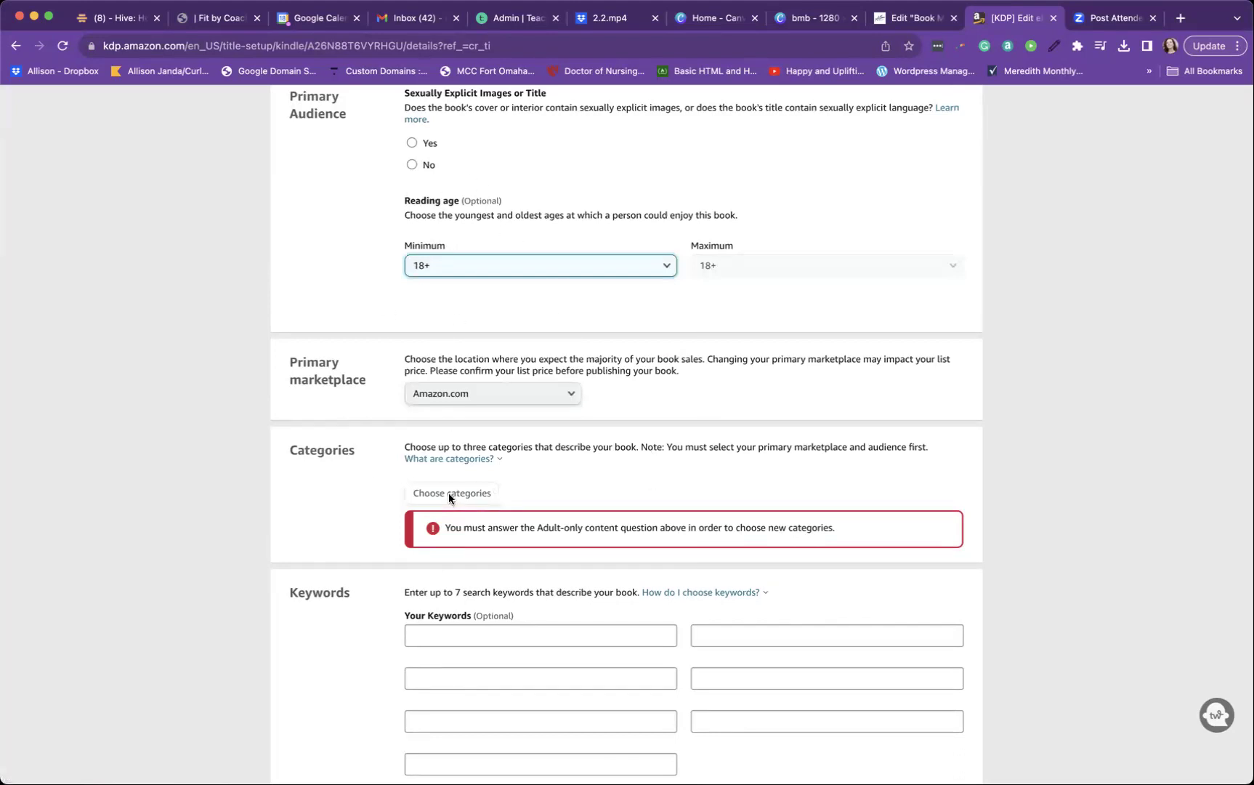
Answer Yes to the sexually explicit images or title question in the primary audience section
scroll(676, 276, "up", 2)
left_click(412, 204)
scroll(313, 587, "down", 5)
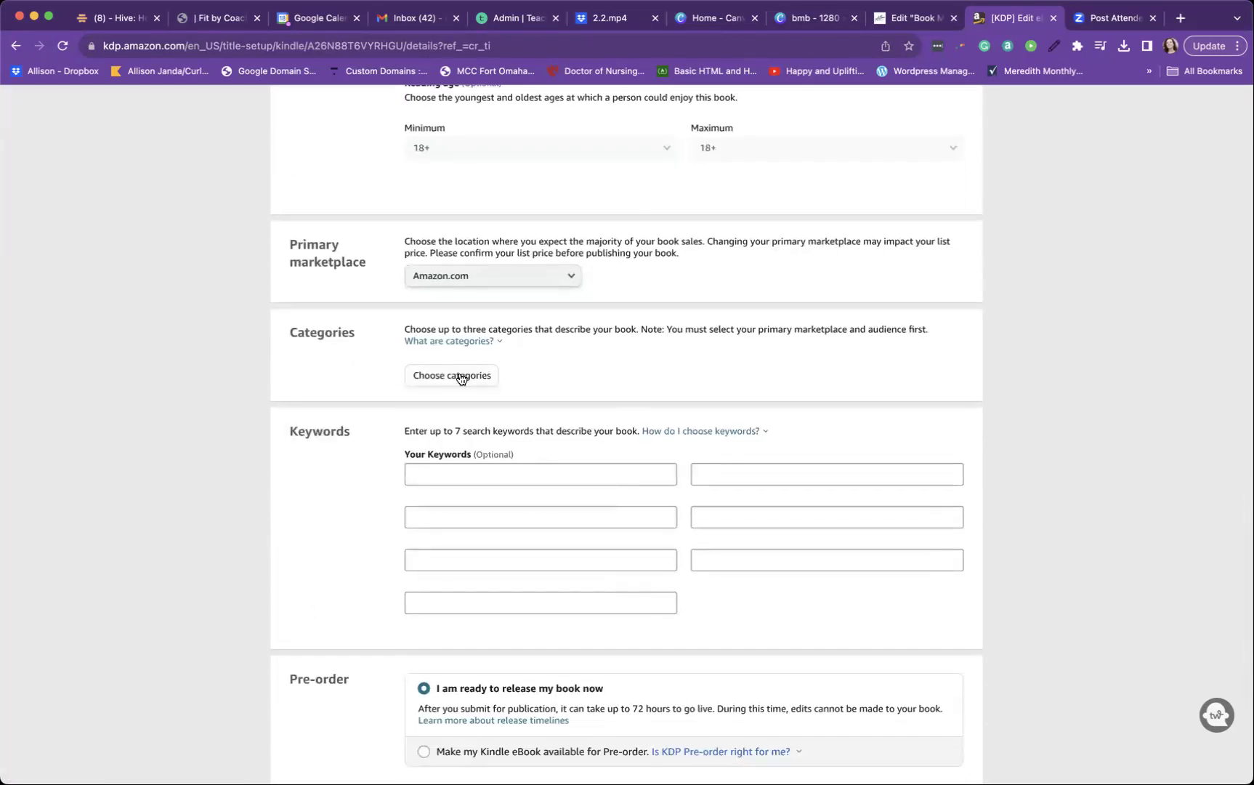
Try Biographies & Memoirs as the book's category and review its placement options
mouse_move(454, 345)
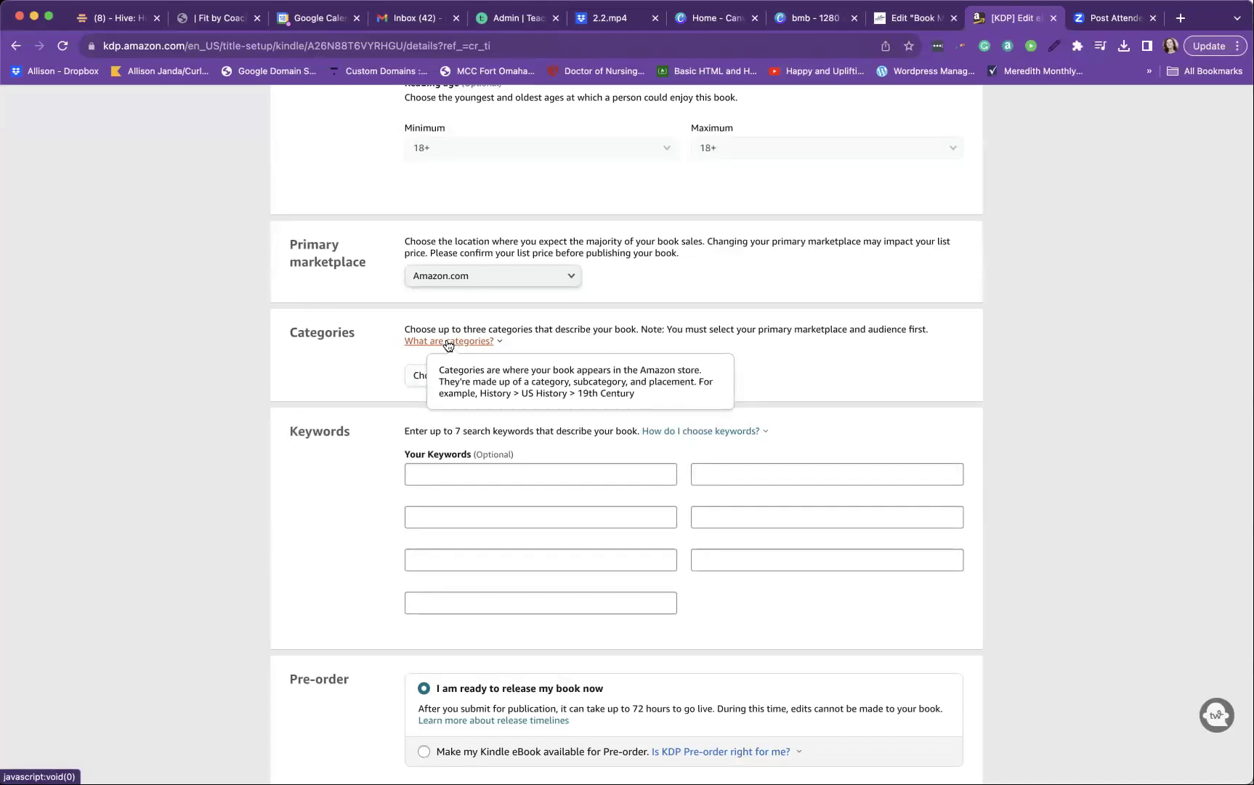
left_click(428, 375)
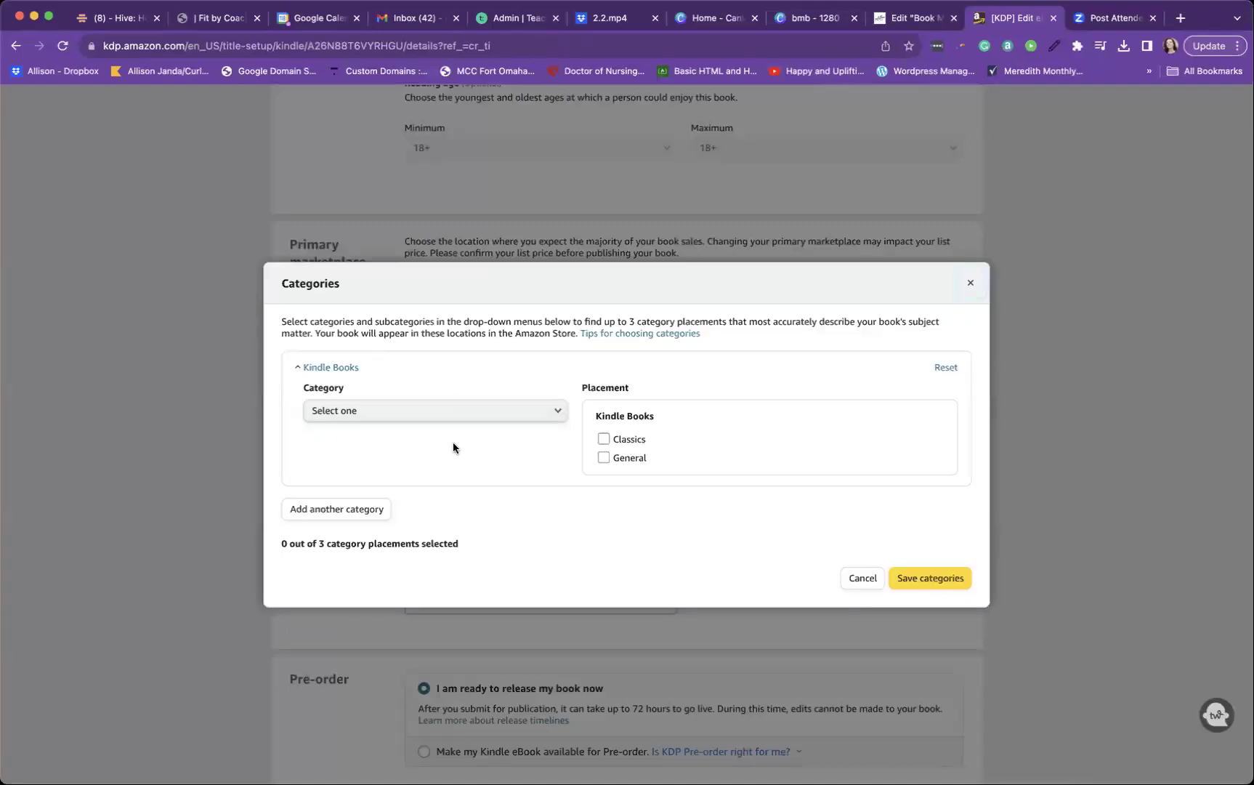
left_click(447, 421)
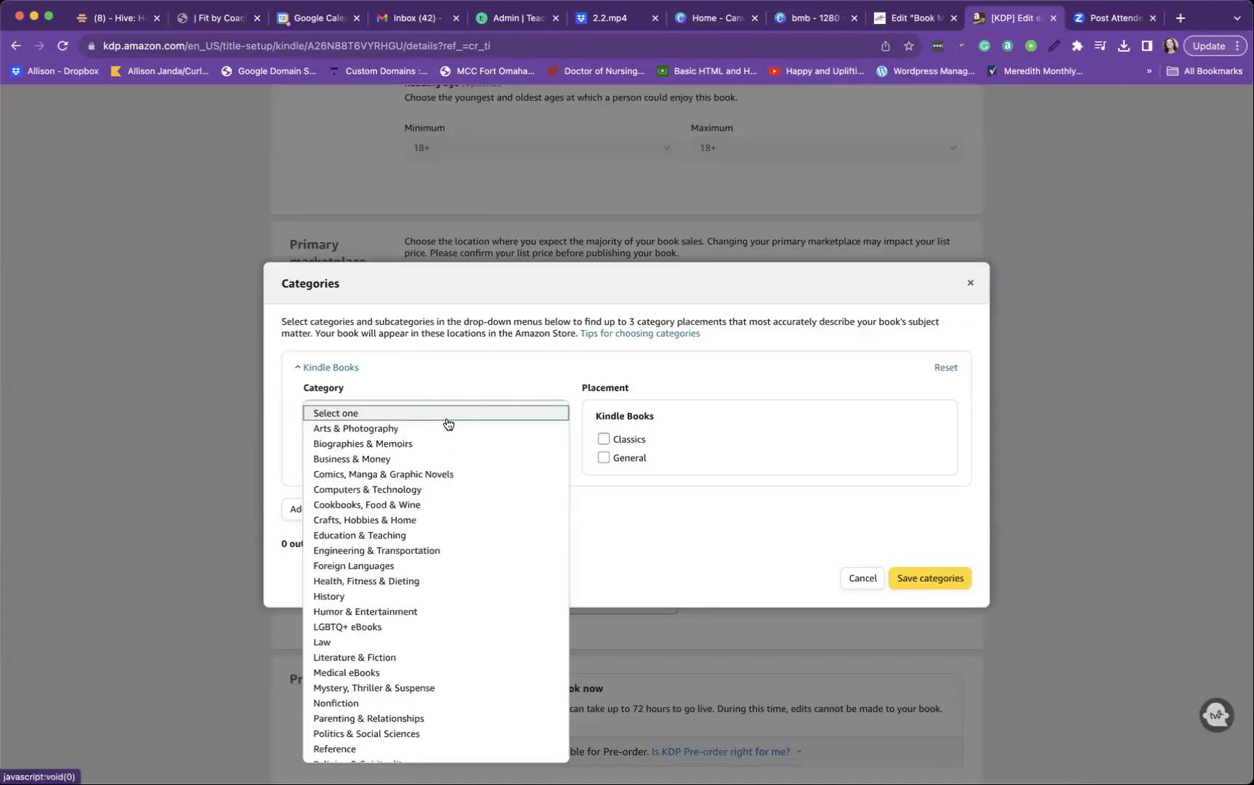
left_click(425, 444)
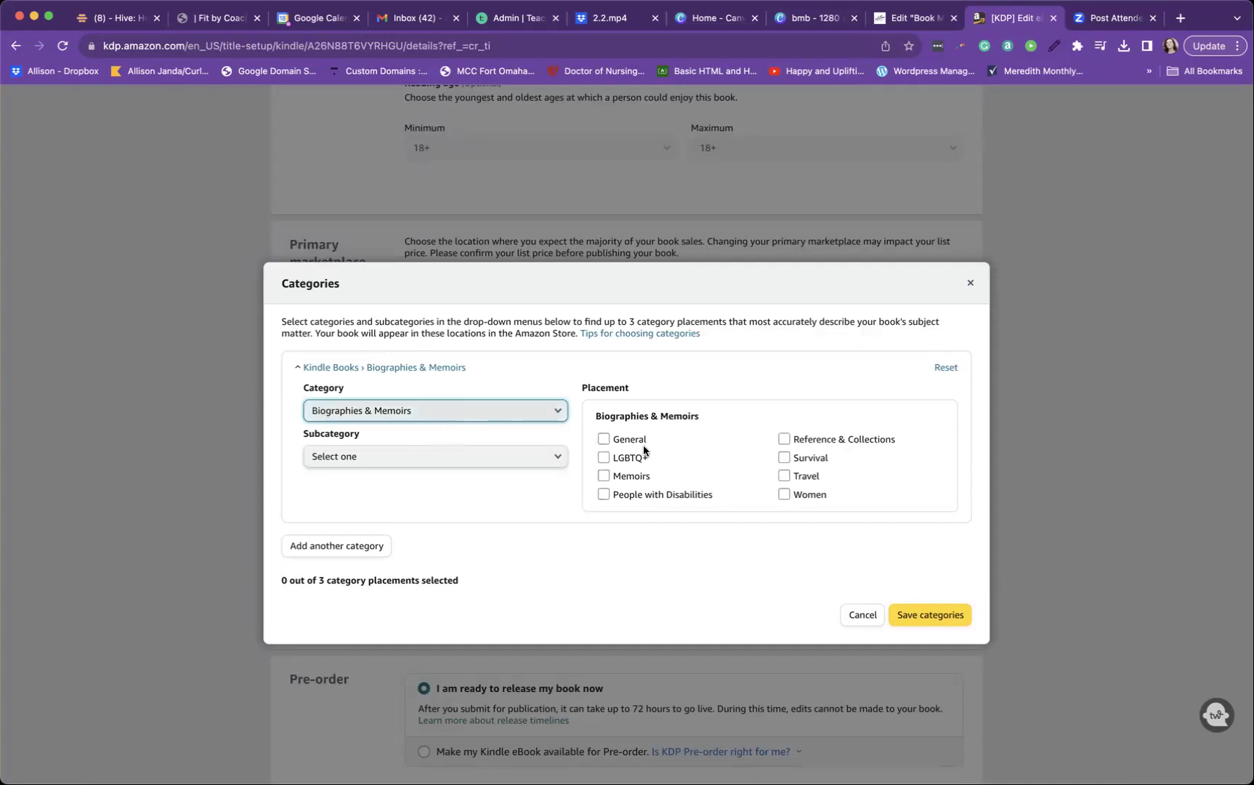
scroll(688, 467, "down", 1)
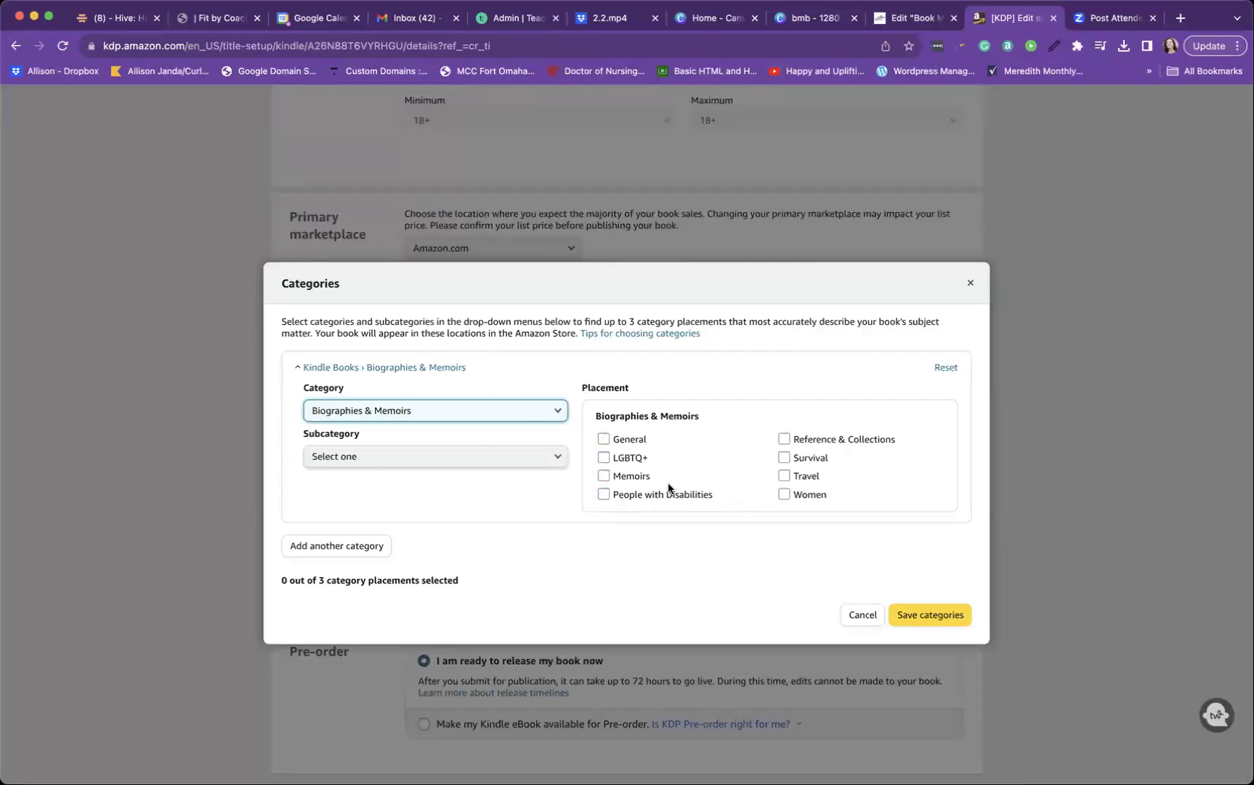
scroll(738, 486, "down", 1)
scroll(738, 486, "up", 1)
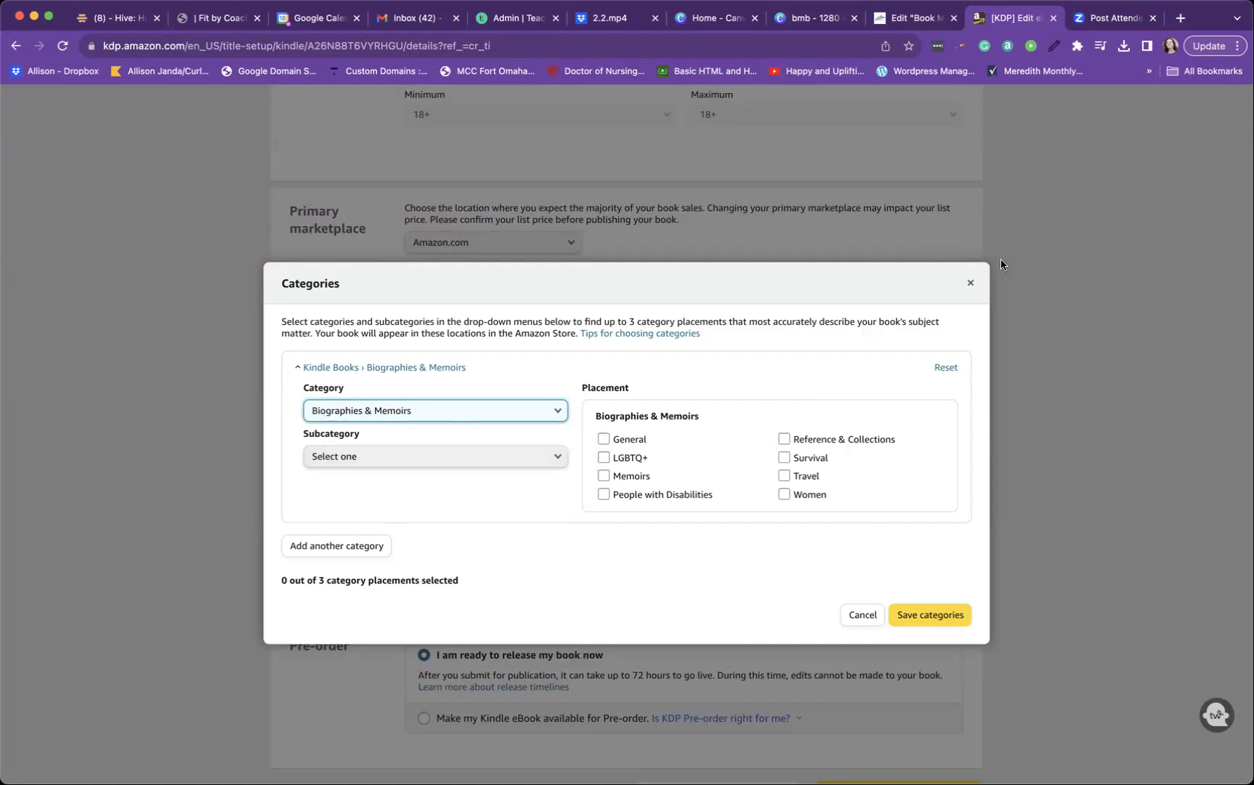
Try Mystery, Thriller & Suspense as the category, check its subcategories, and close the category chooser without saving
left_click(459, 411)
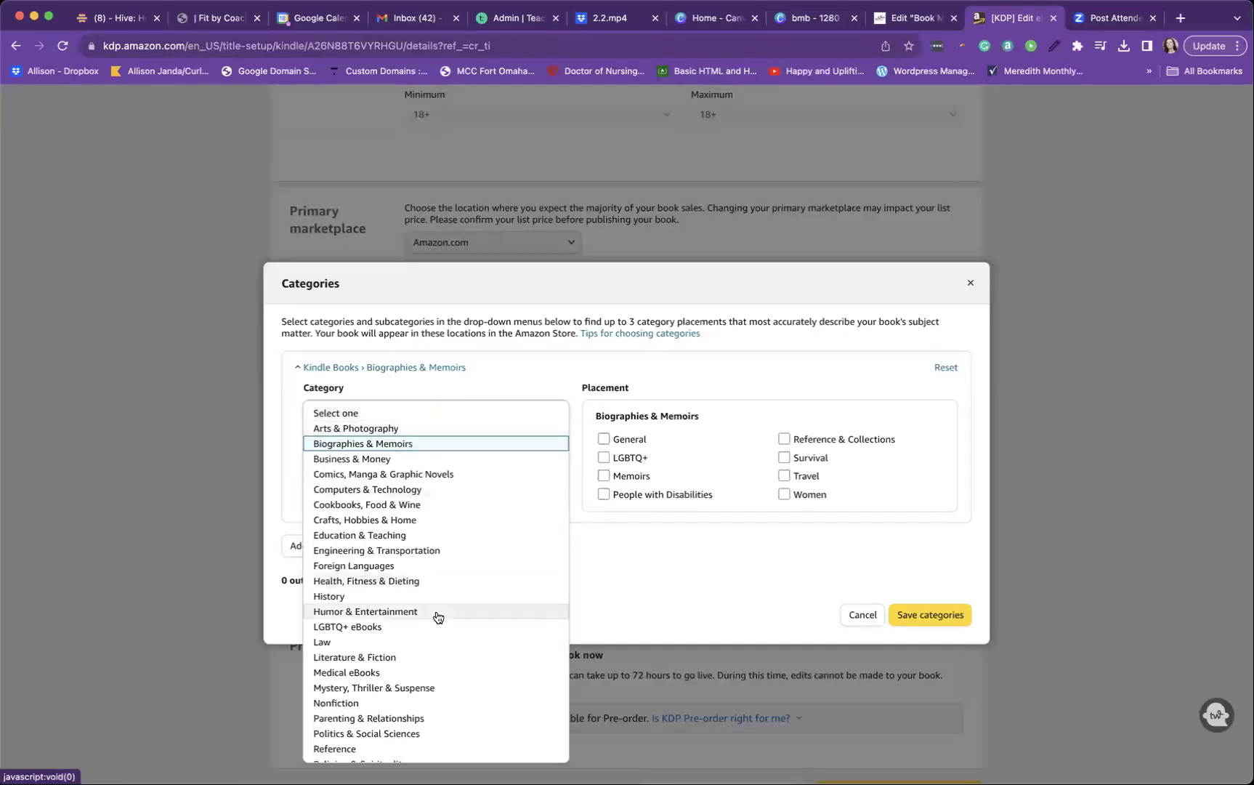
scroll(437, 614, "down", 3)
scroll(437, 617, "down", 5)
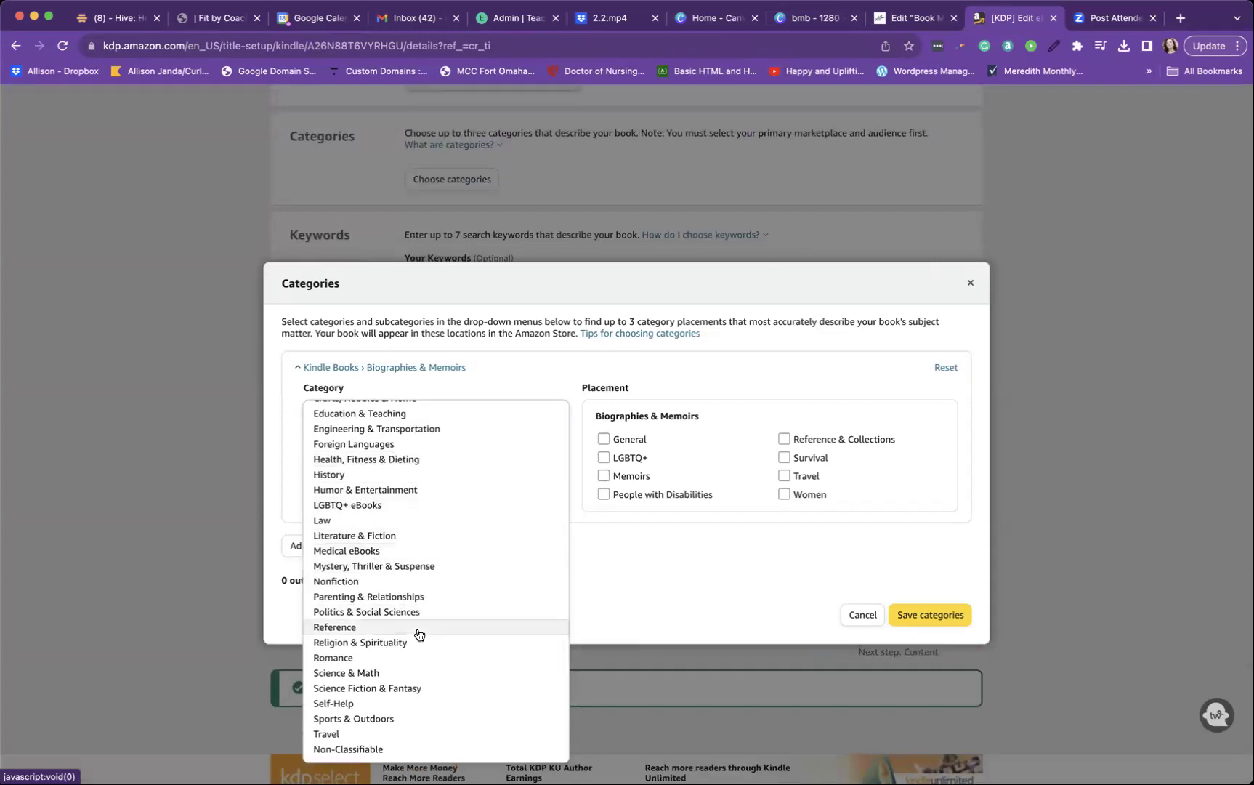
scroll(403, 614, "up", 3)
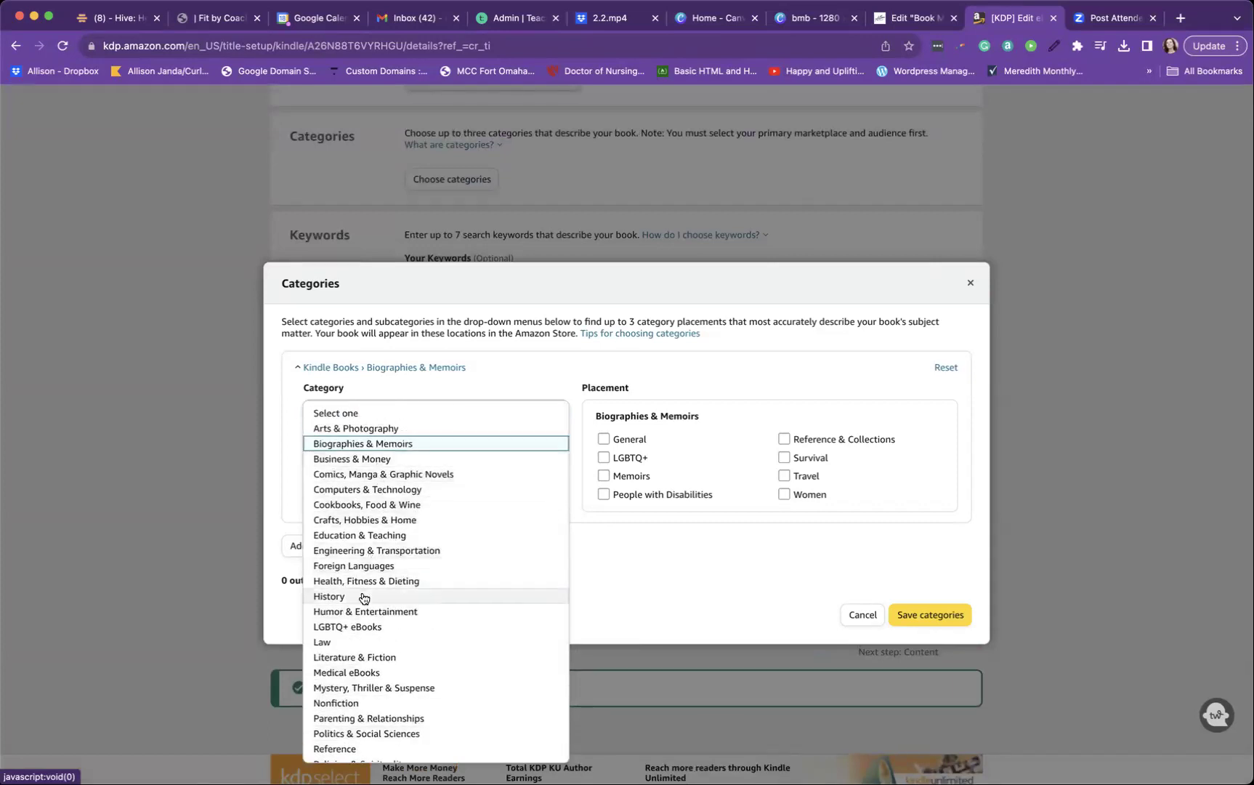
left_click(347, 689)
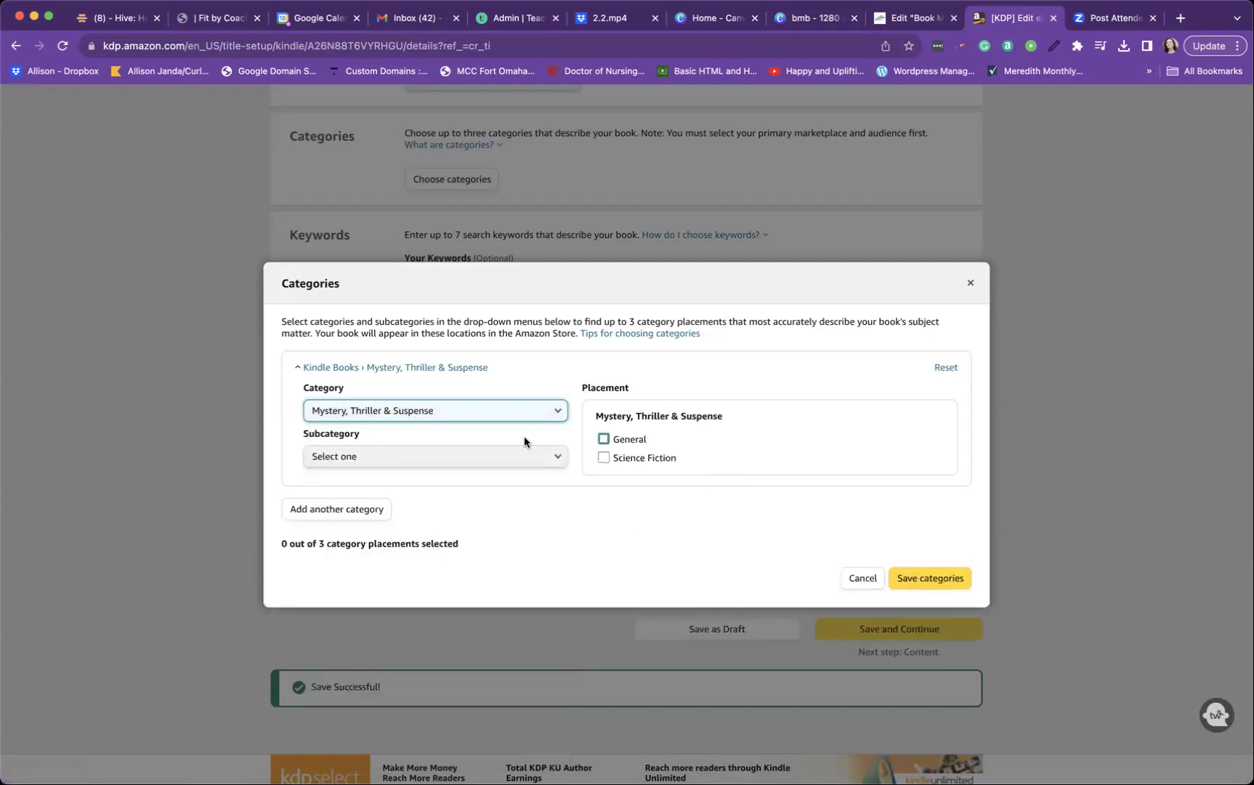
left_click(467, 458)
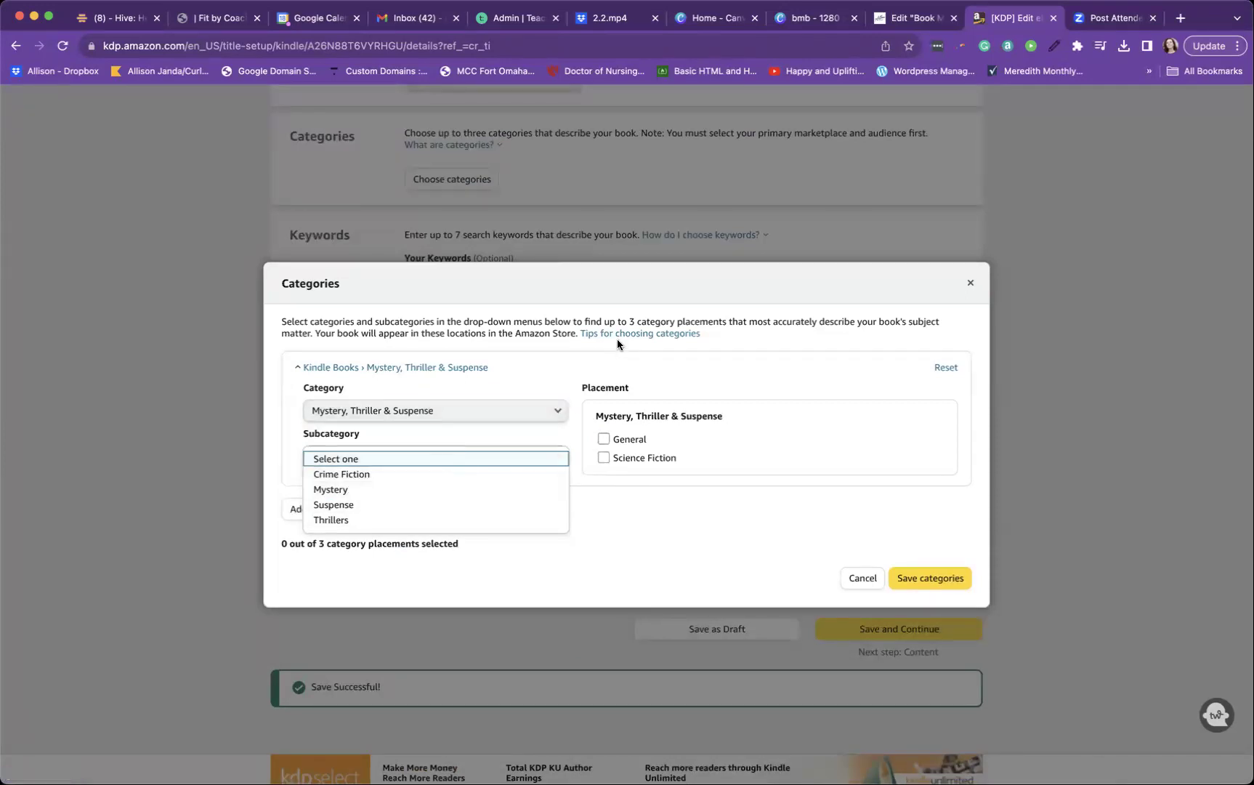
left_click(554, 348)
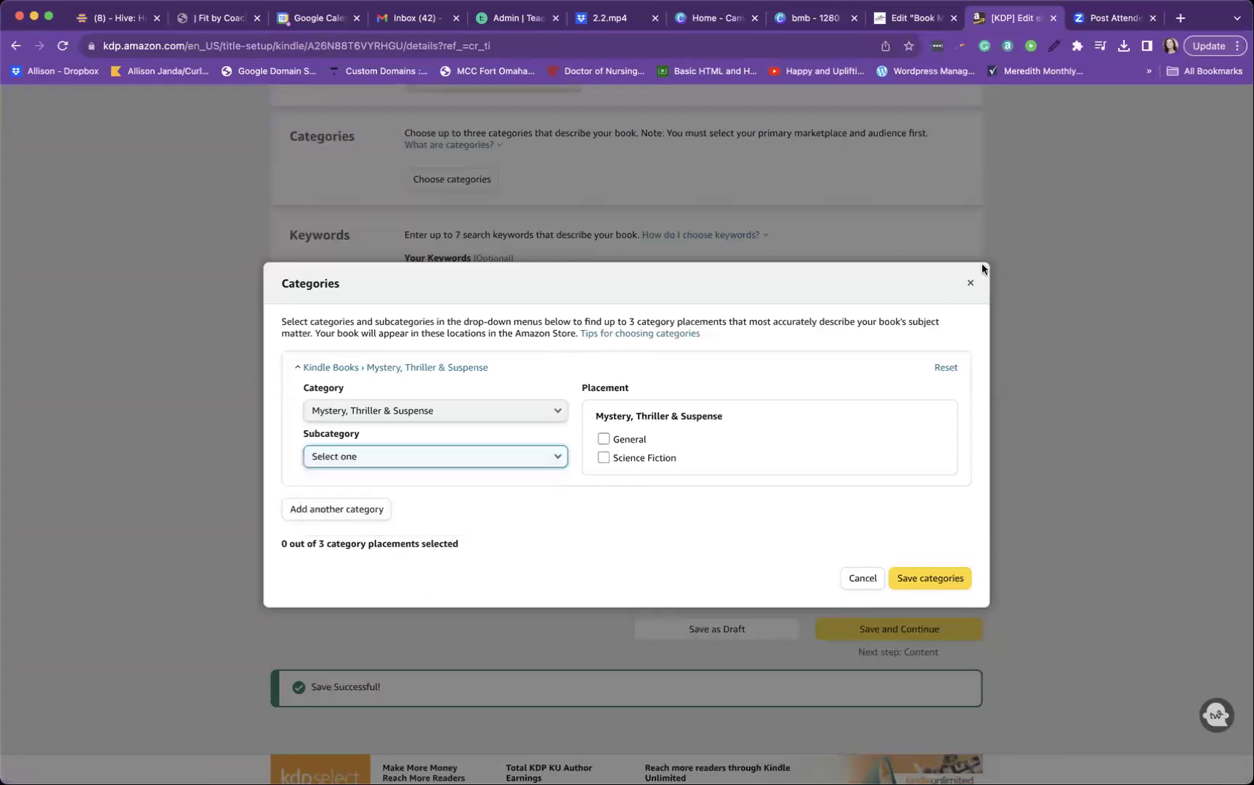
left_click(971, 283)
Read the explanation of what categories are, following its example of category, subcategory and placement
scroll(509, 384, "up", 3)
mouse_move(440, 347)
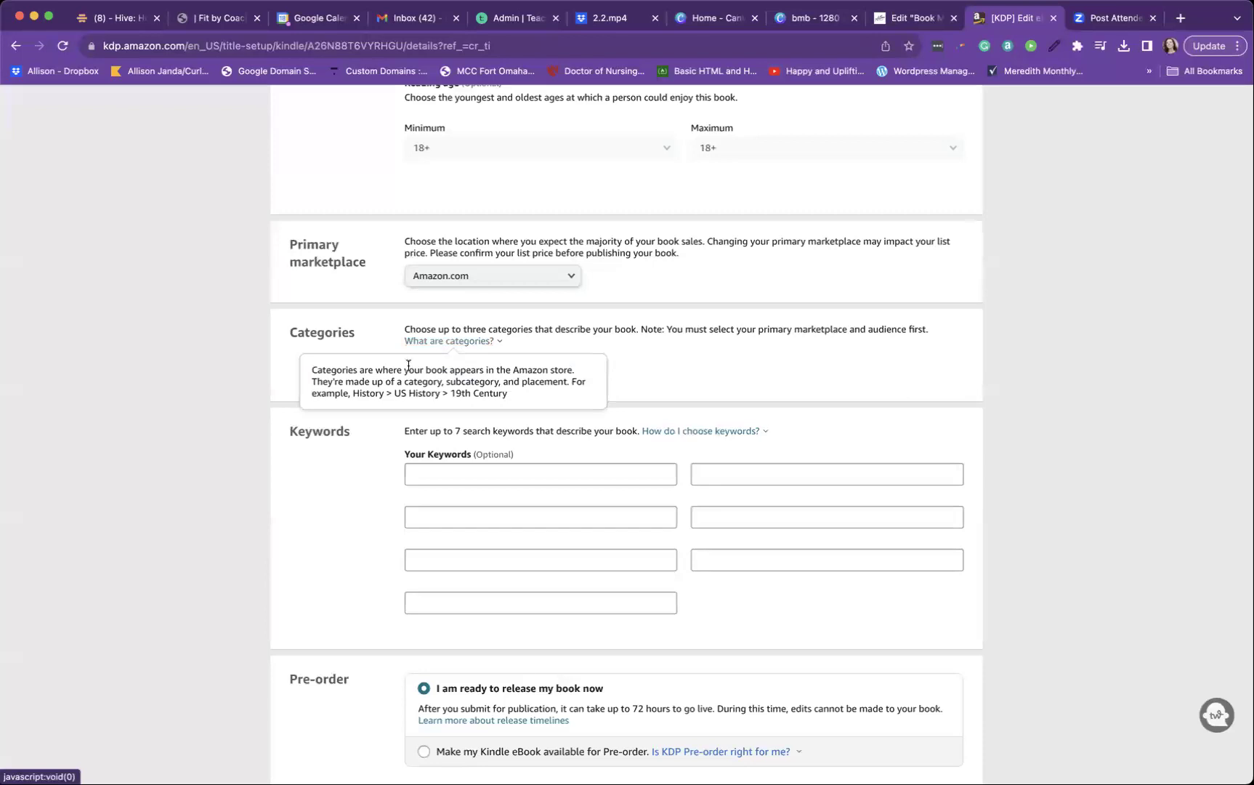
double_click(371, 393)
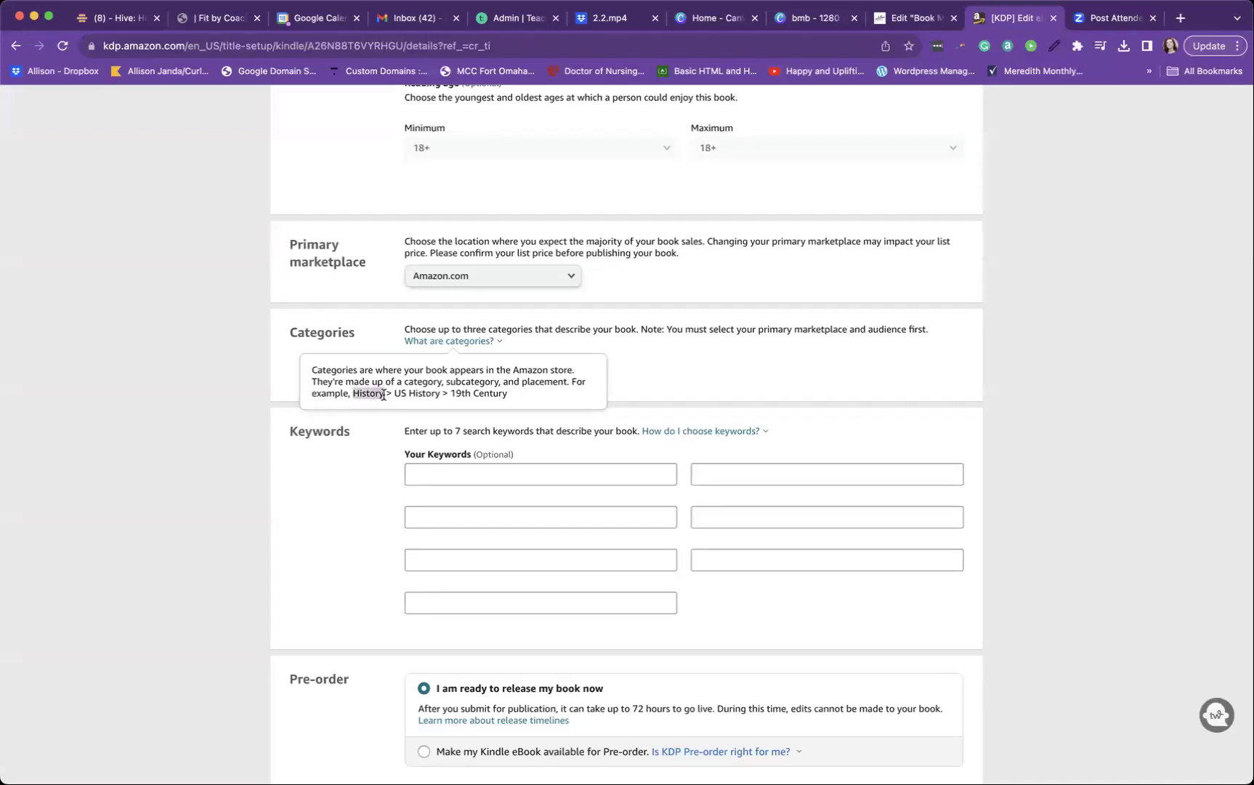
left_click_drag(395, 393, 506, 394)
left_click(517, 334)
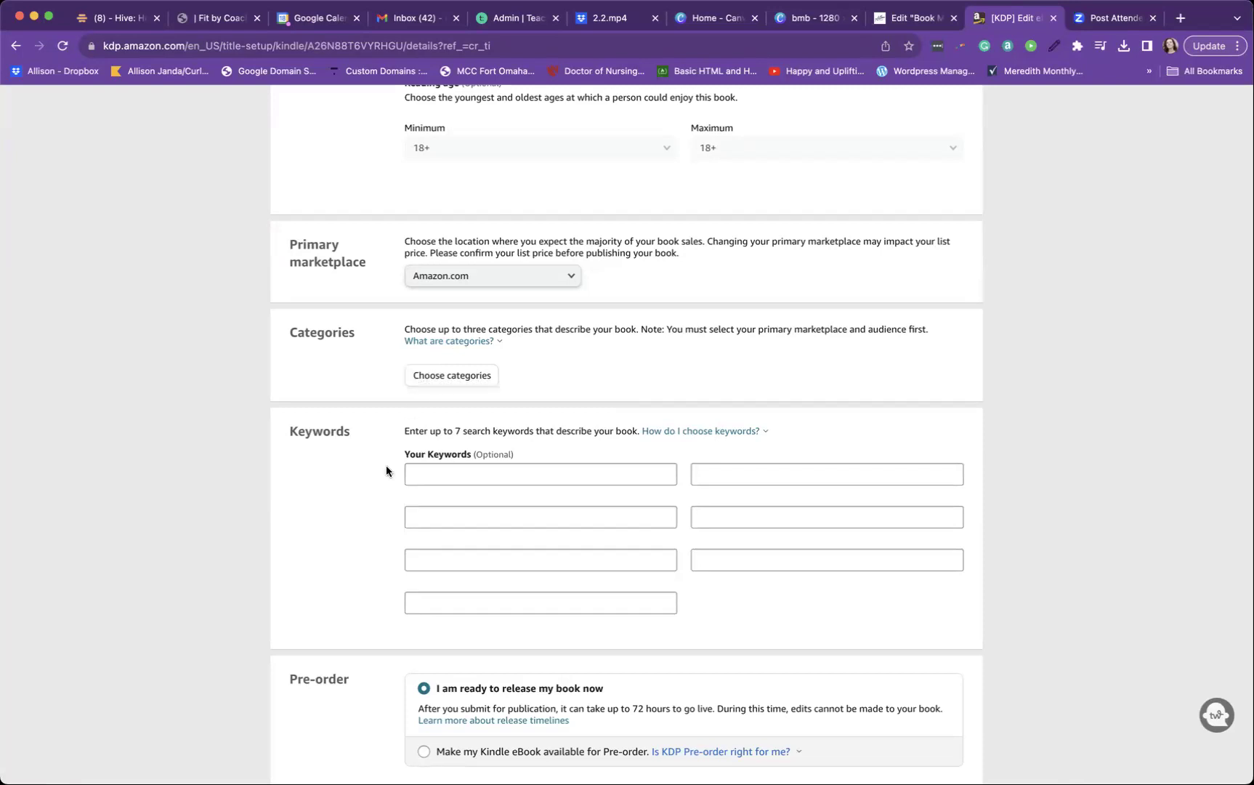
Try to save the details page and continue with the categories and keywords left empty
scroll(375, 498, "down", 4)
left_click(456, 338)
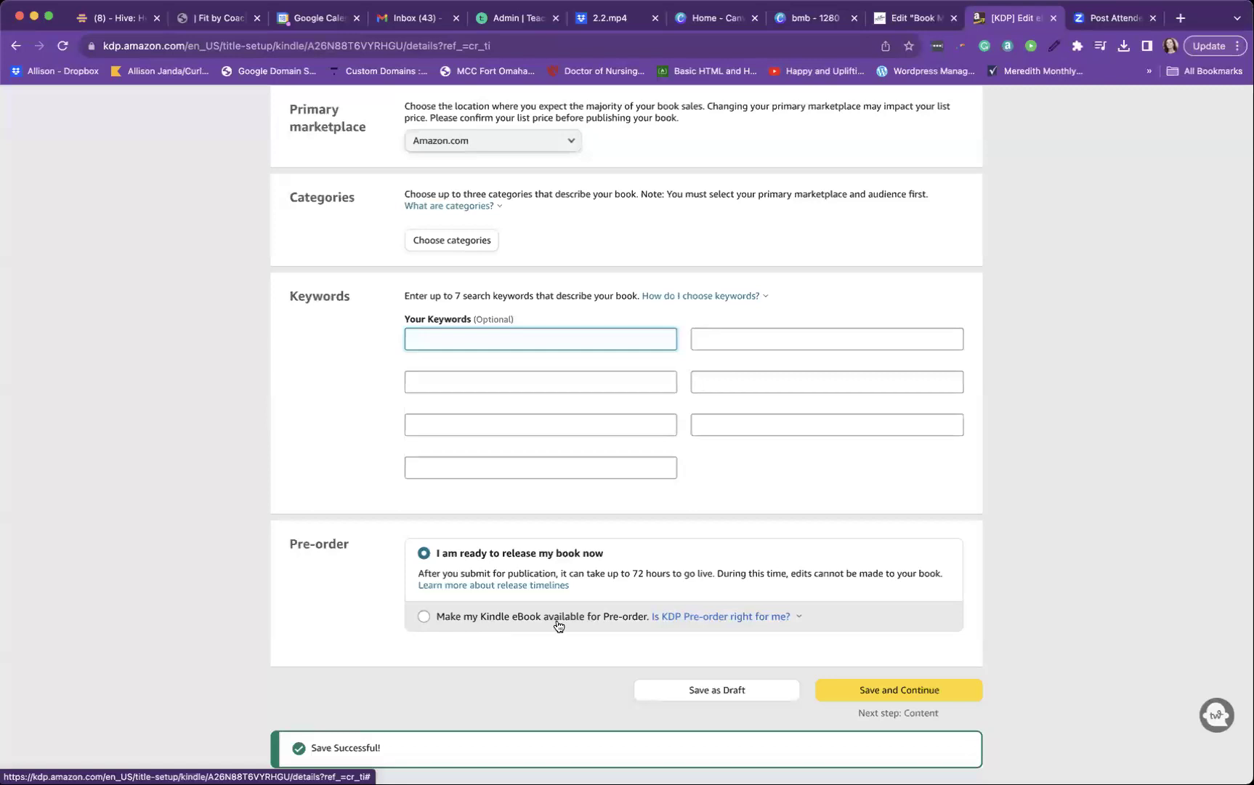
left_click(887, 692)
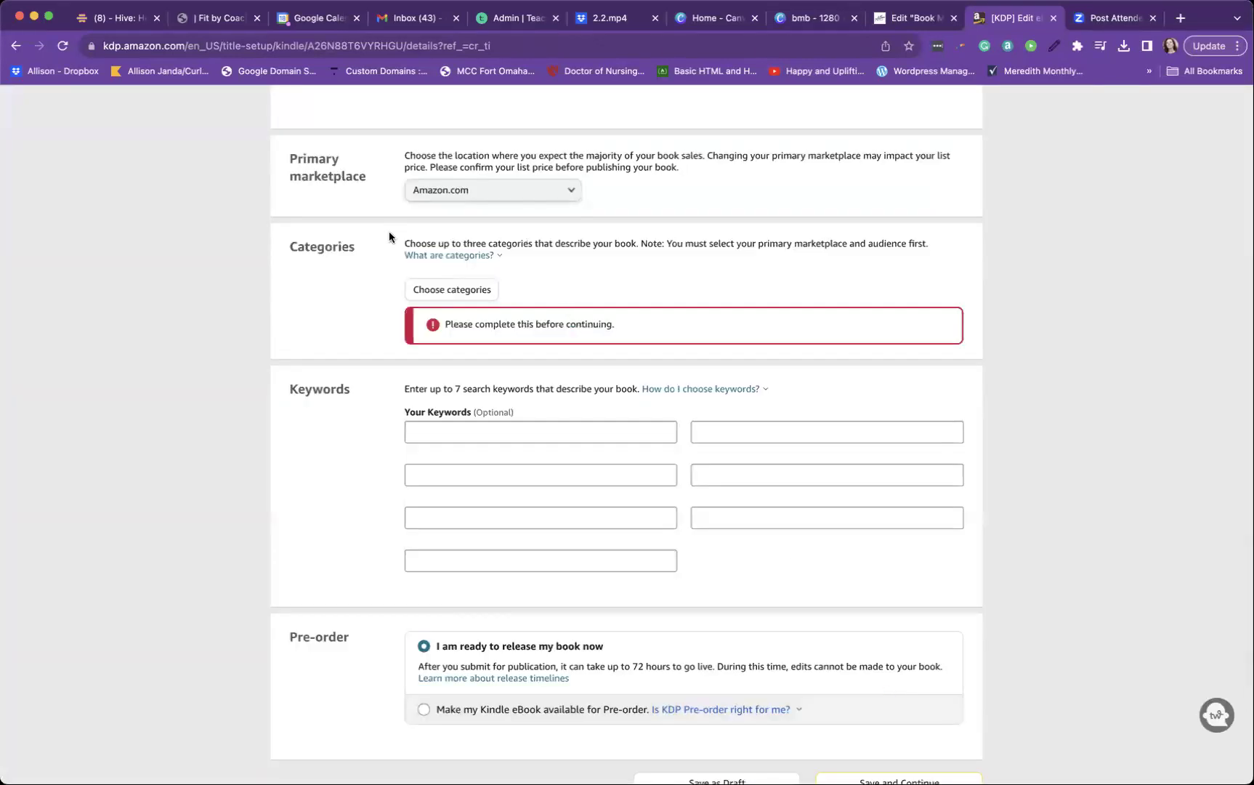
Assign the Arts & Photography category with the Fashion placement, save it, and try to continue to the content page
left_click(441, 290)
left_click(433, 411)
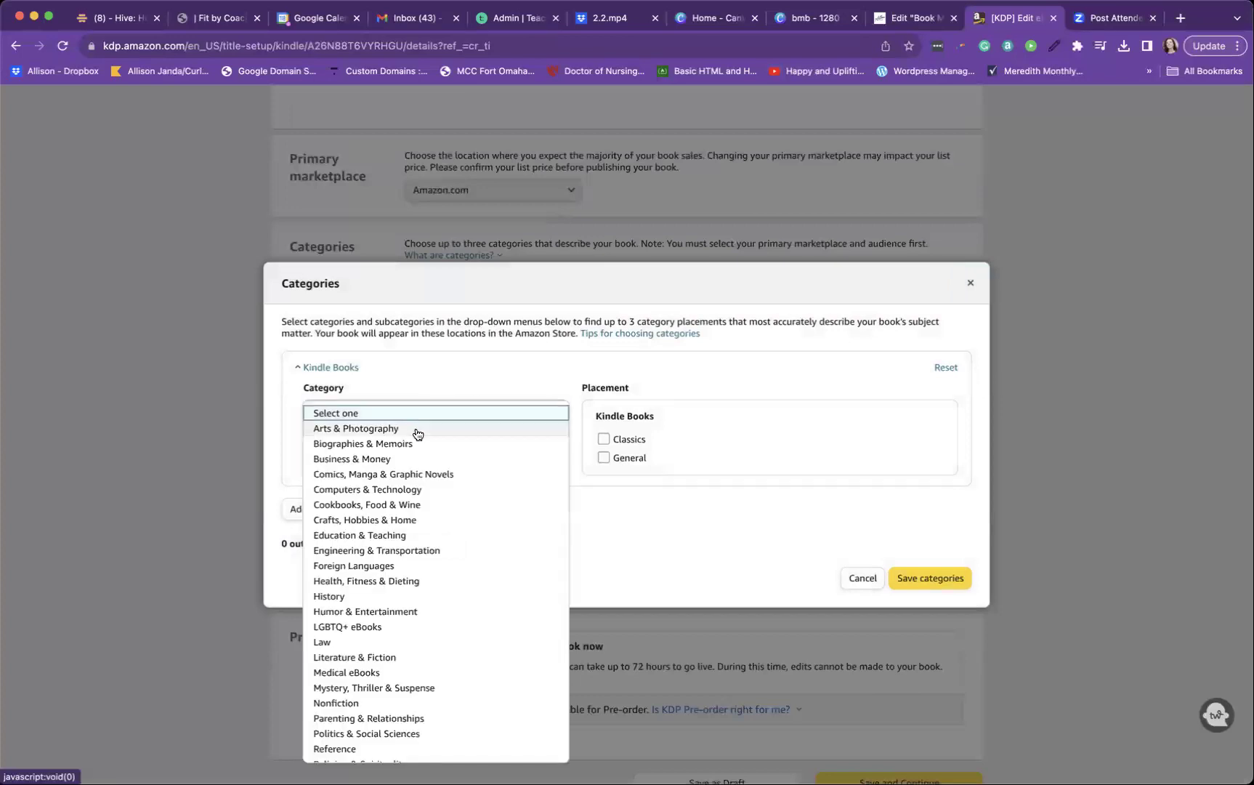
left_click(416, 427)
left_click(603, 439)
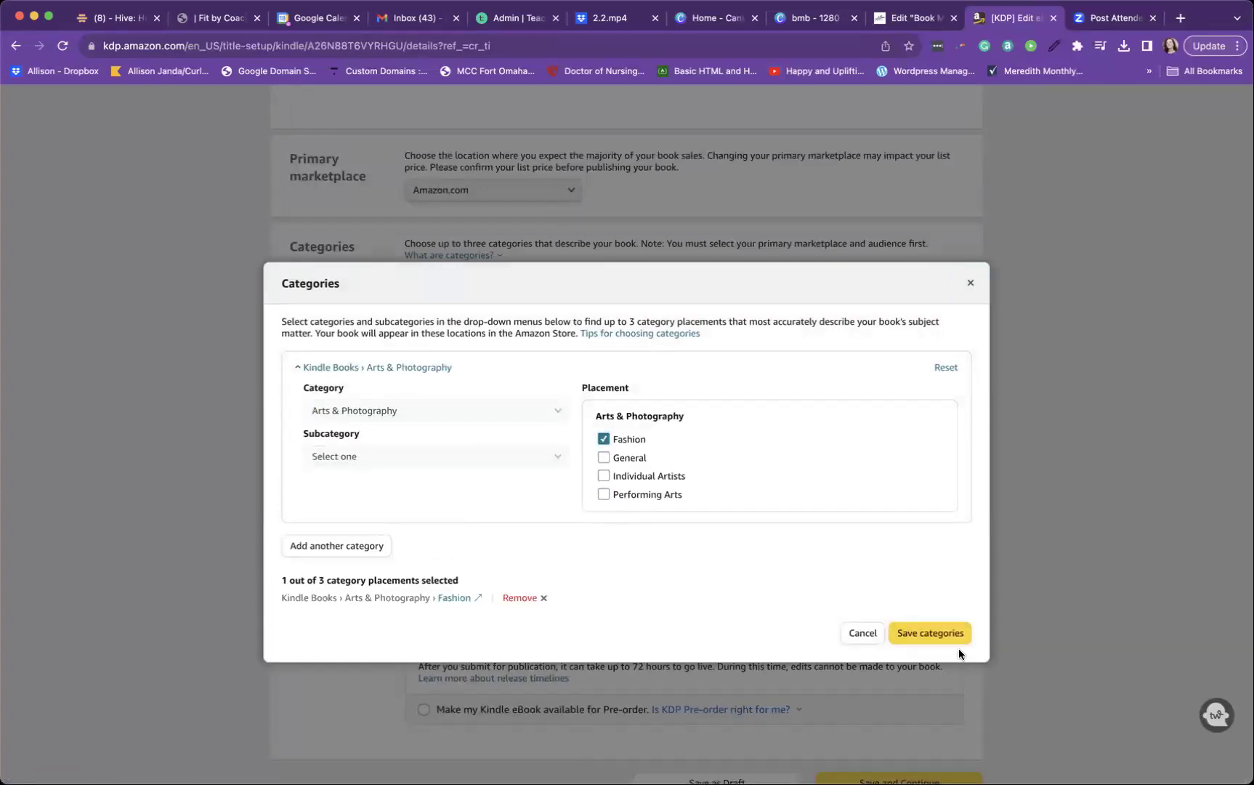
left_click(944, 632)
scroll(938, 657, "down", 3)
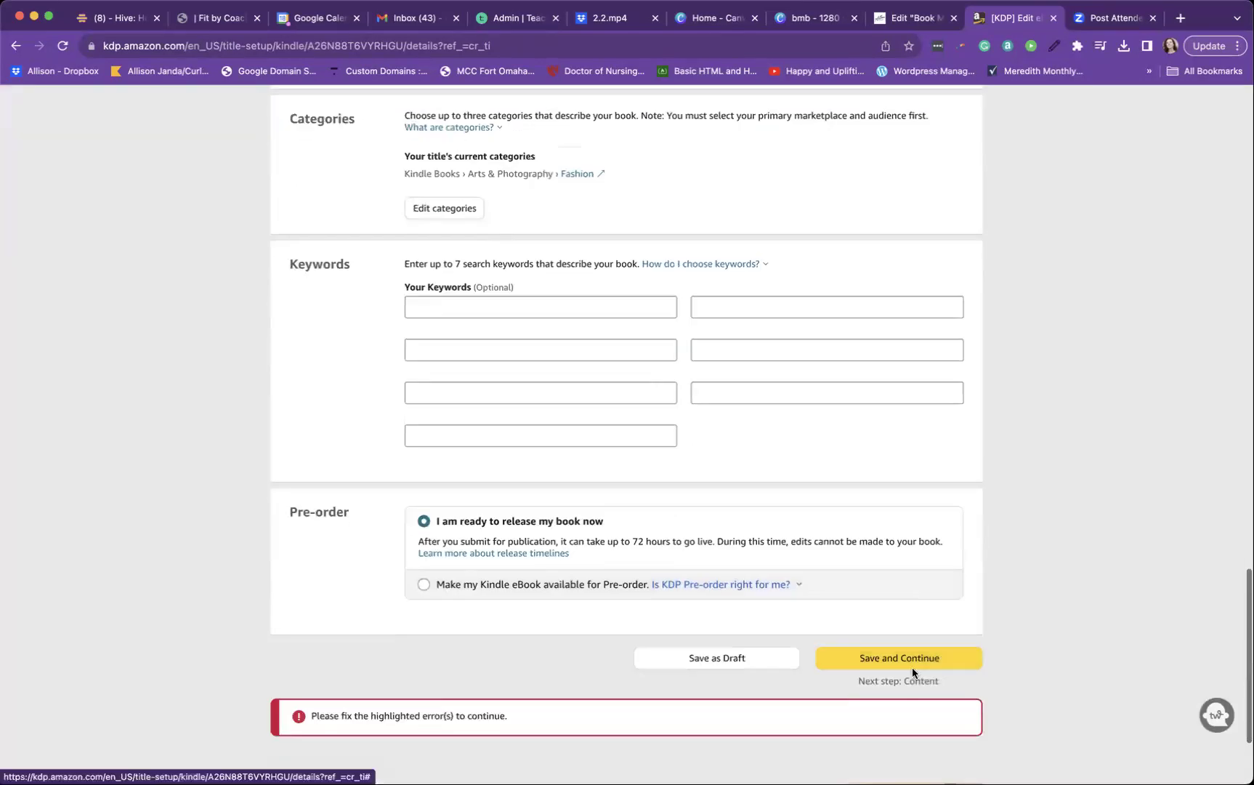
left_click(912, 669)
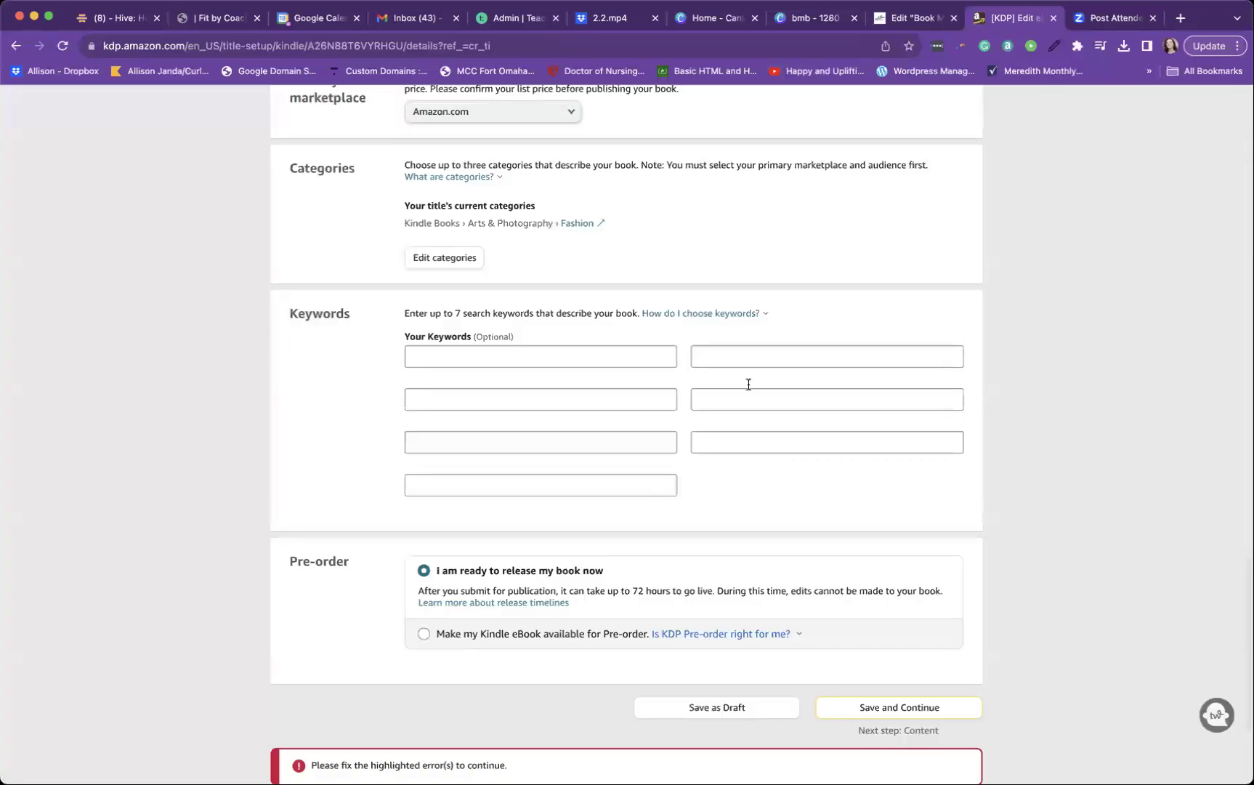
Declare that you own the copyright and hold the publishing rights, and enter "Test test test" as the book description
left_click(411, 373)
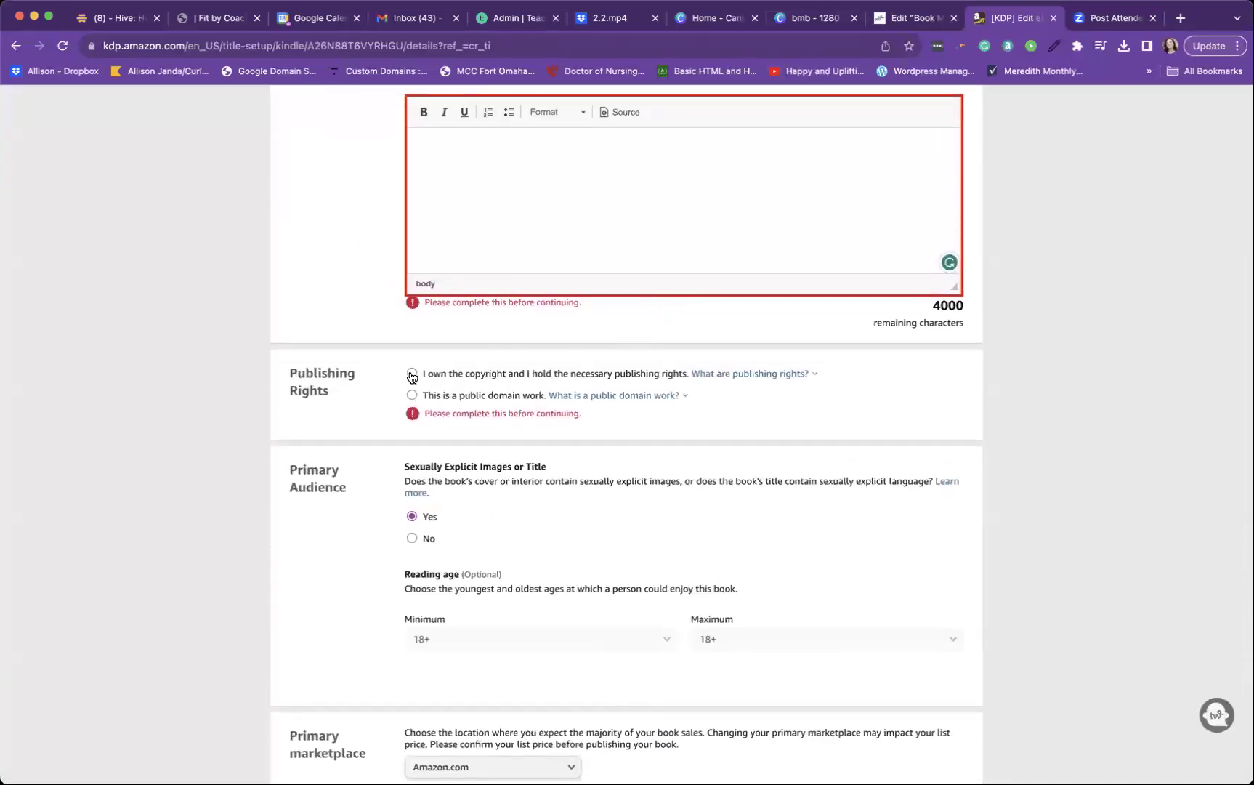
left_click(493, 193)
type("Test test test")
Save the completed eBook details and continue to the content page
scroll(579, 328, "up", 15)
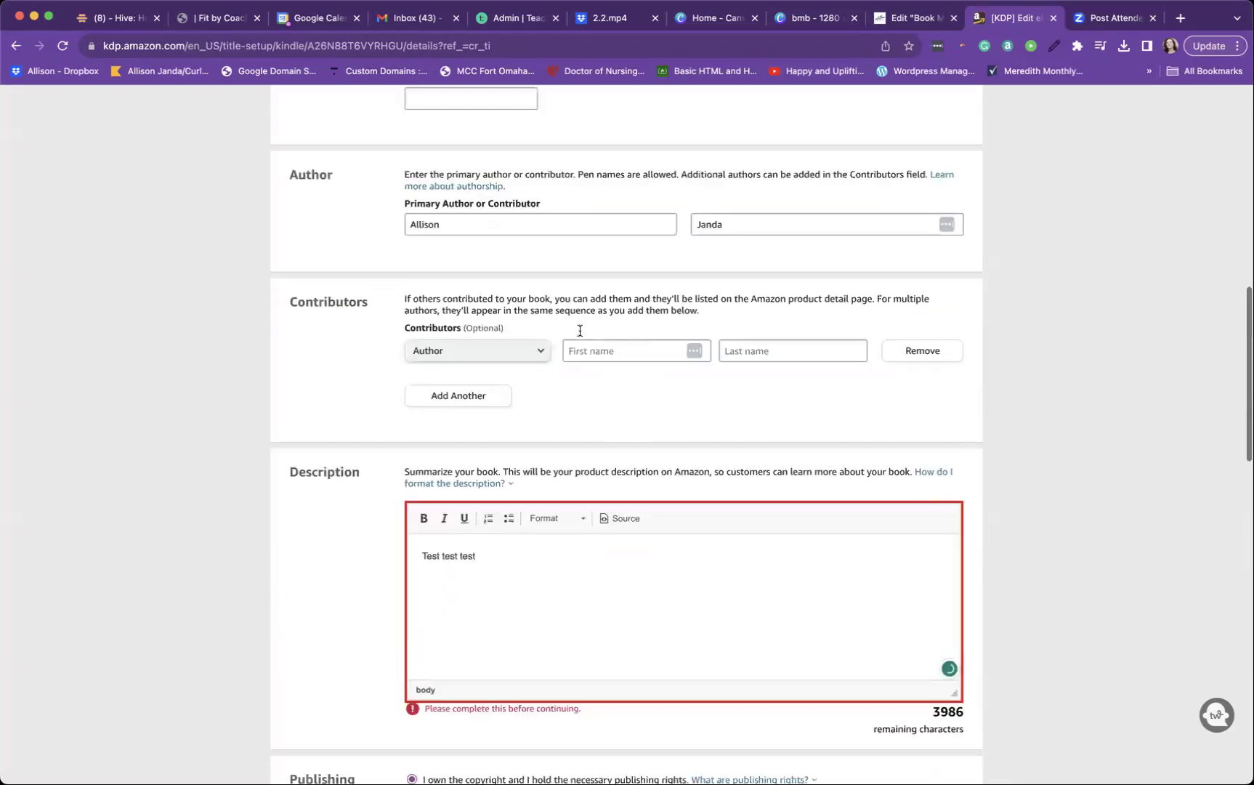
scroll(579, 330, "down", 20)
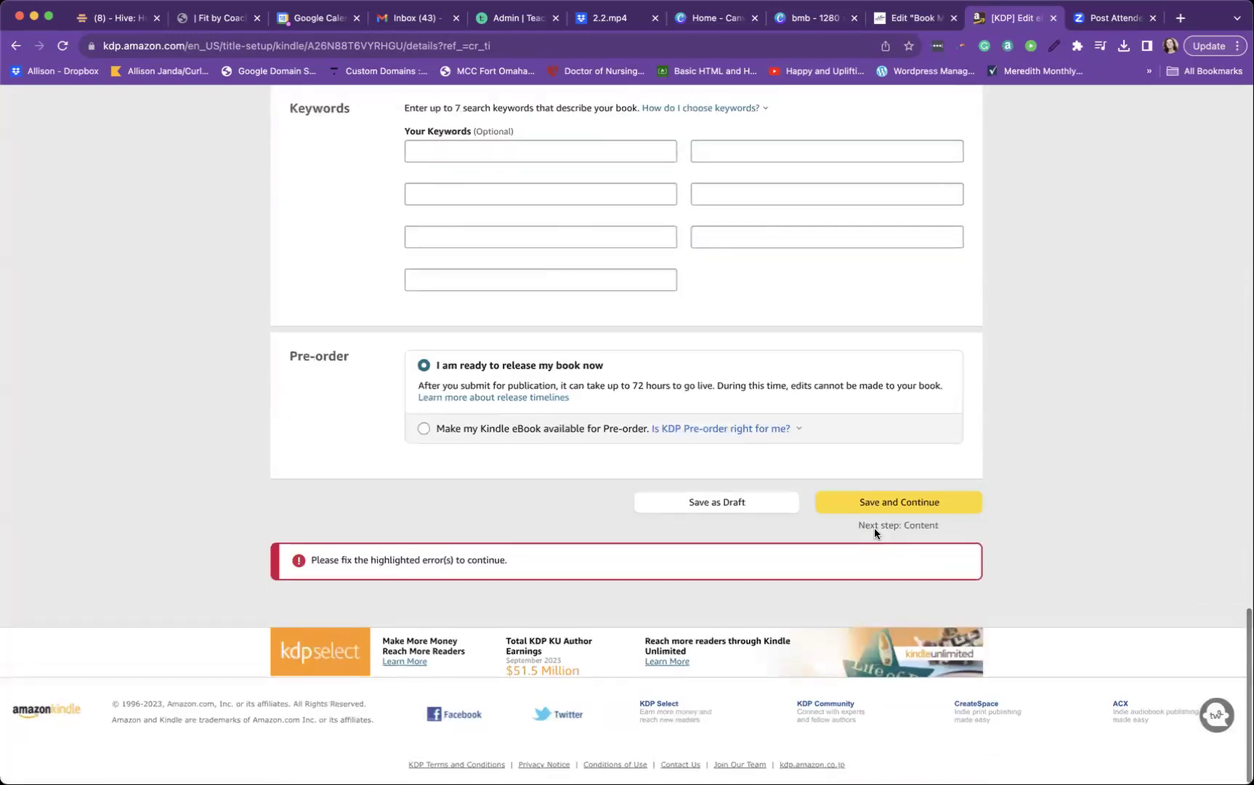
left_click(880, 507)
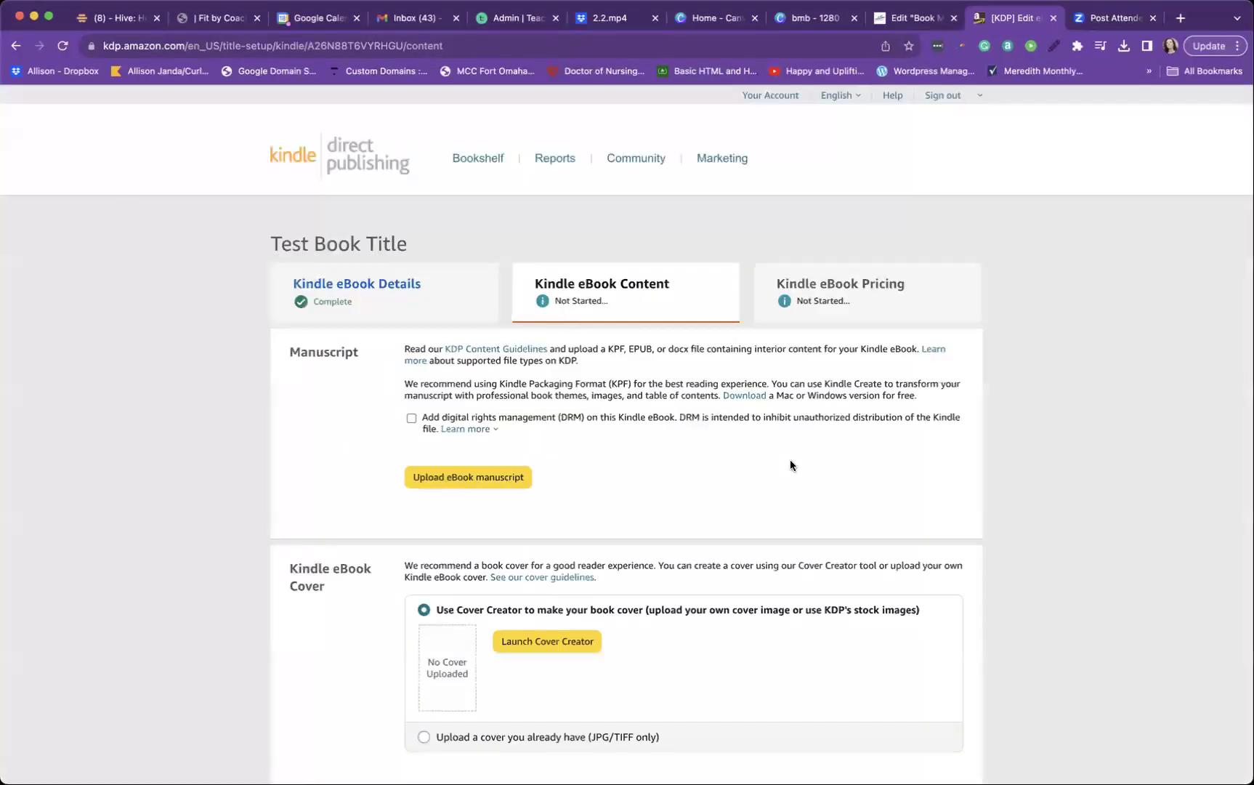
Examine the supported manuscript file types and the options for creating or uploading a Kindle eBook cover
scroll(722, 514, "down", 3)
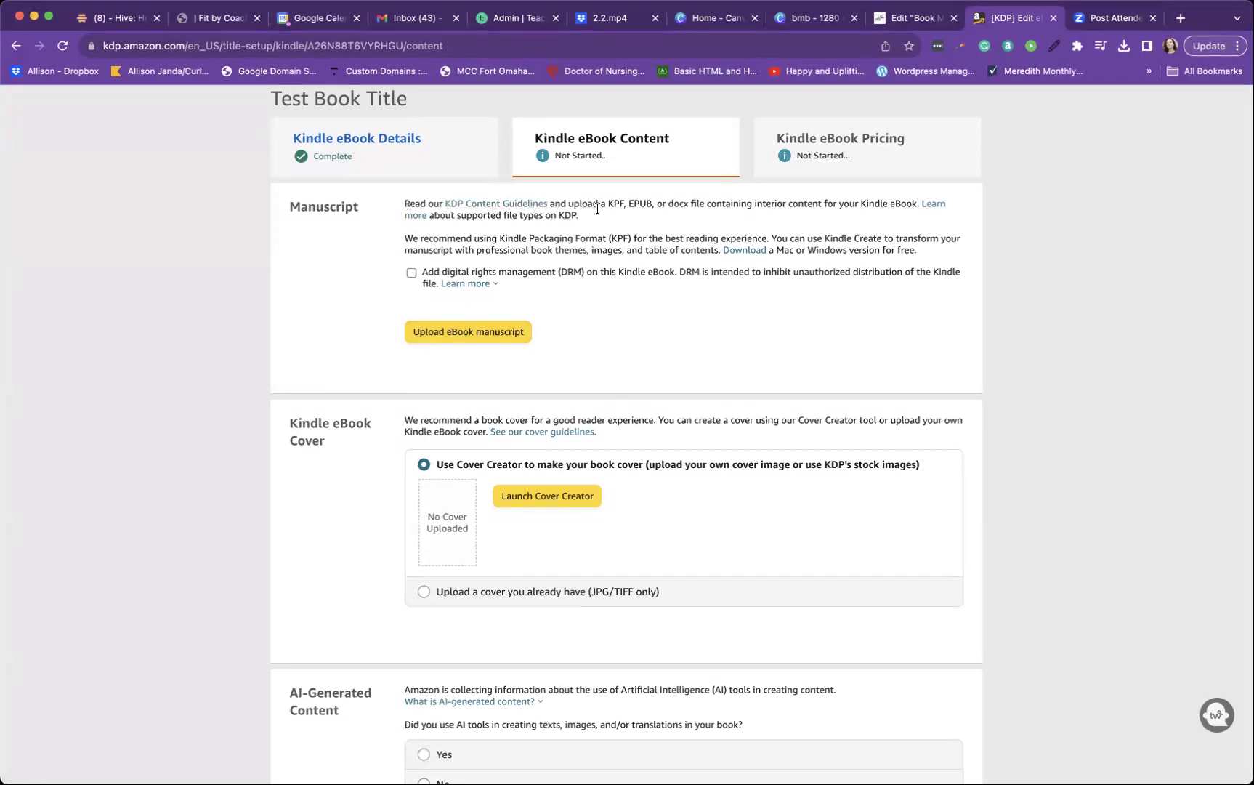
left_click_drag(607, 207, 690, 203)
left_click(684, 203)
left_click_drag(691, 201, 669, 202)
scroll(479, 342, "down", 3)
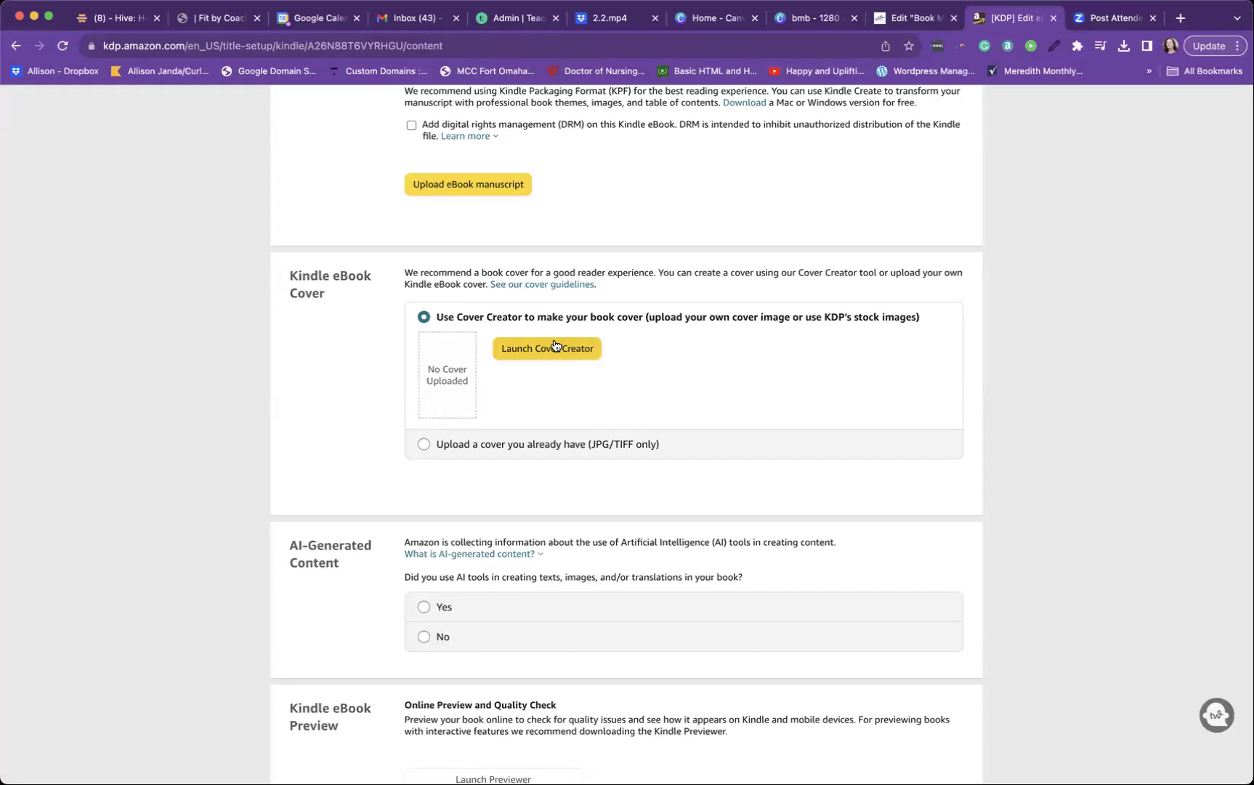
scroll(537, 425, "down", 5)
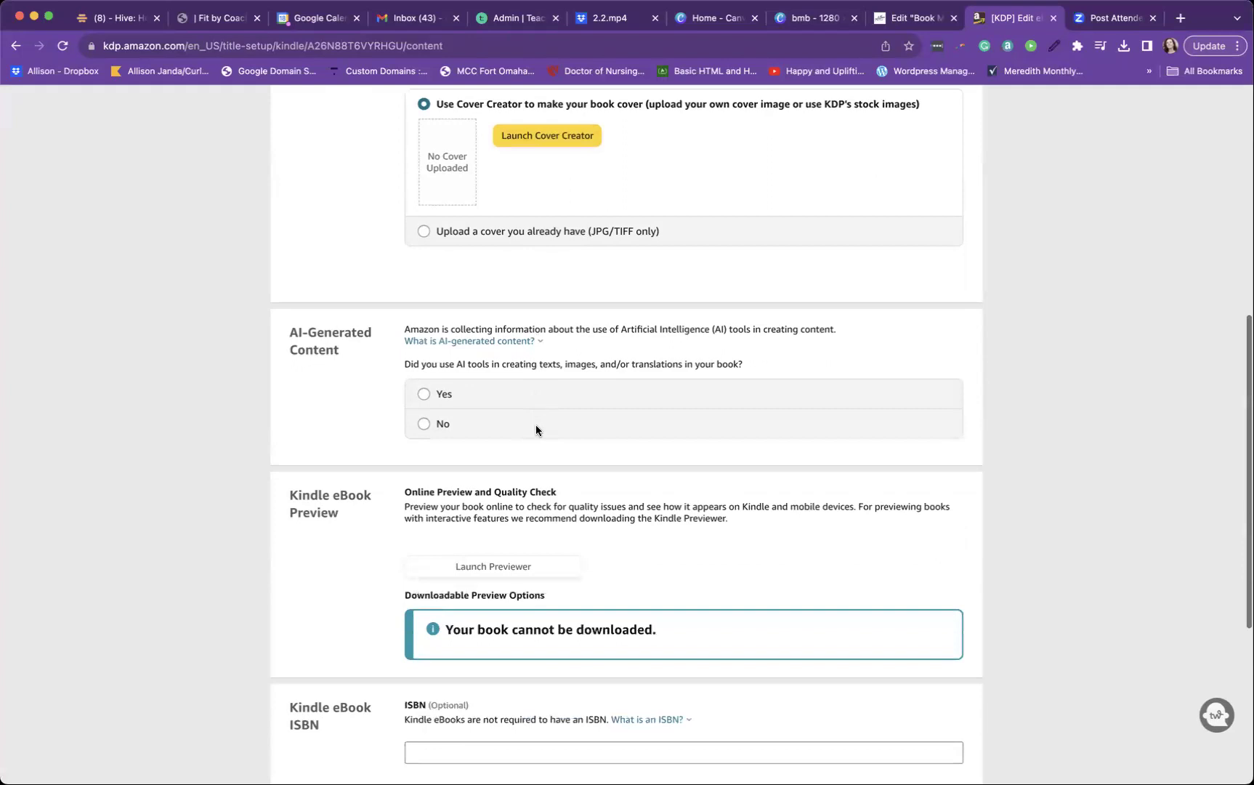
Check the choices offered for AI-generated texts, and set the AI-generated content answer to No
scroll(516, 416, "down", 1)
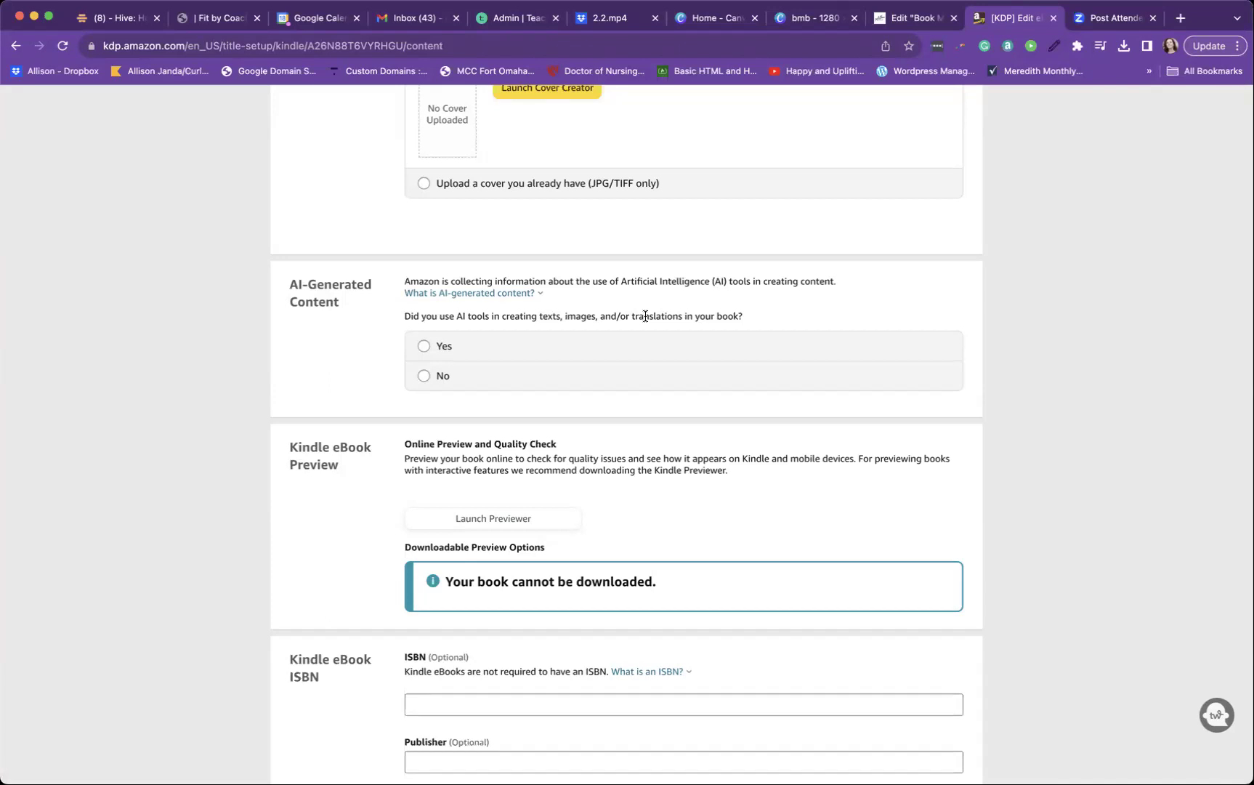
left_click(456, 339)
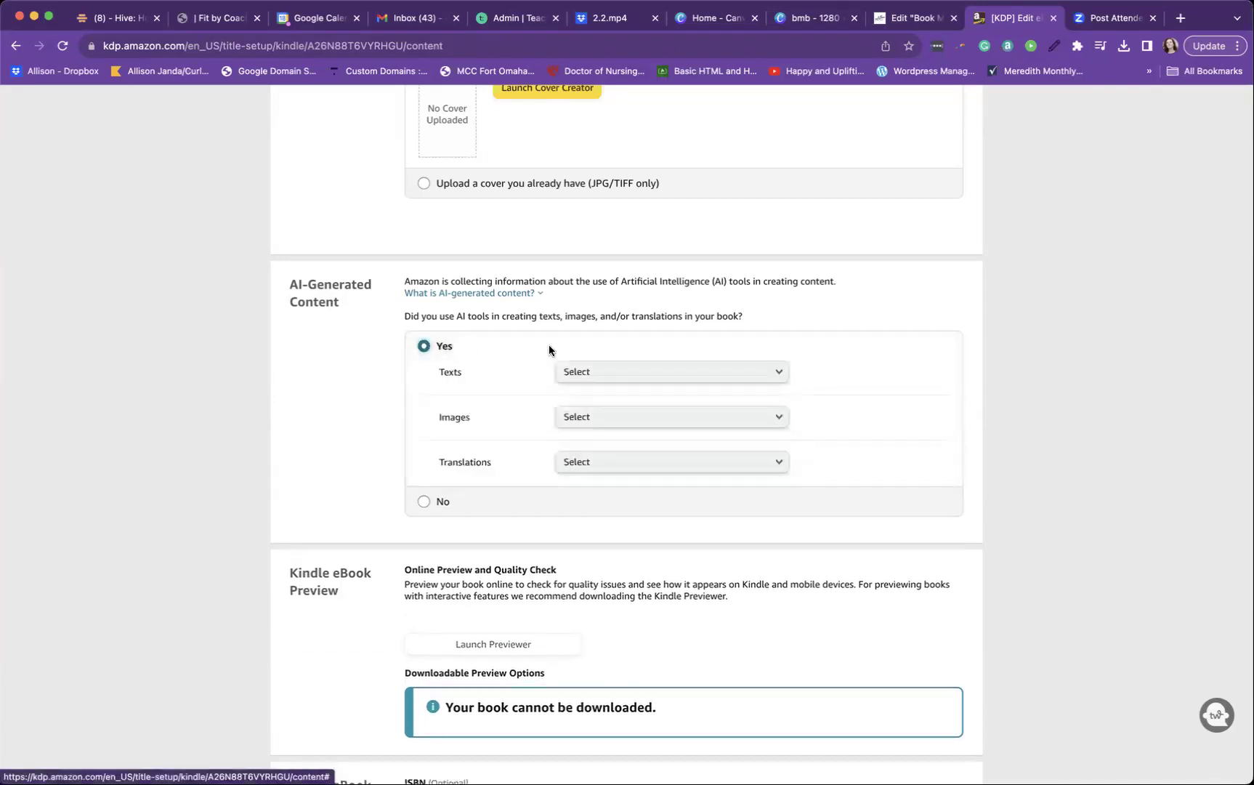
left_click(592, 373)
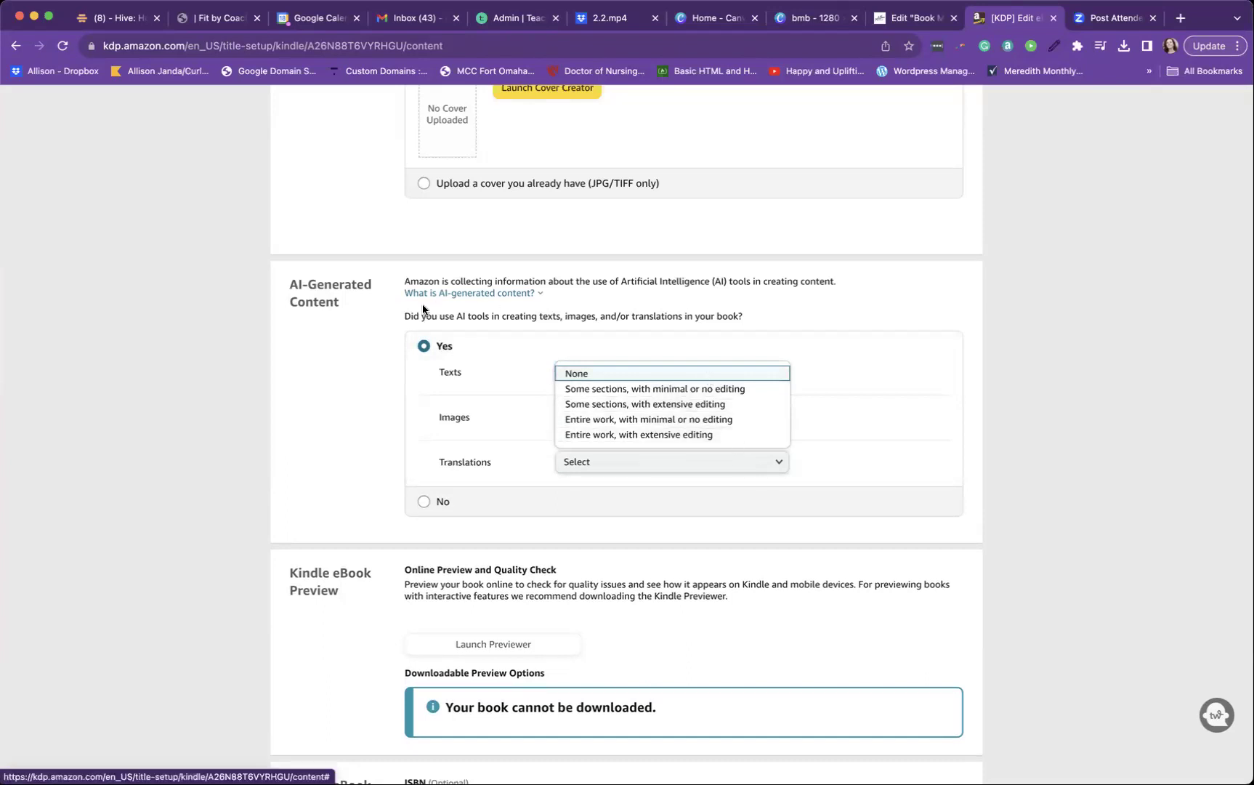
left_click(424, 501)
Review the Kindle eBook preview section and the optional ISBN and publisher fields
scroll(282, 552, "down", 1)
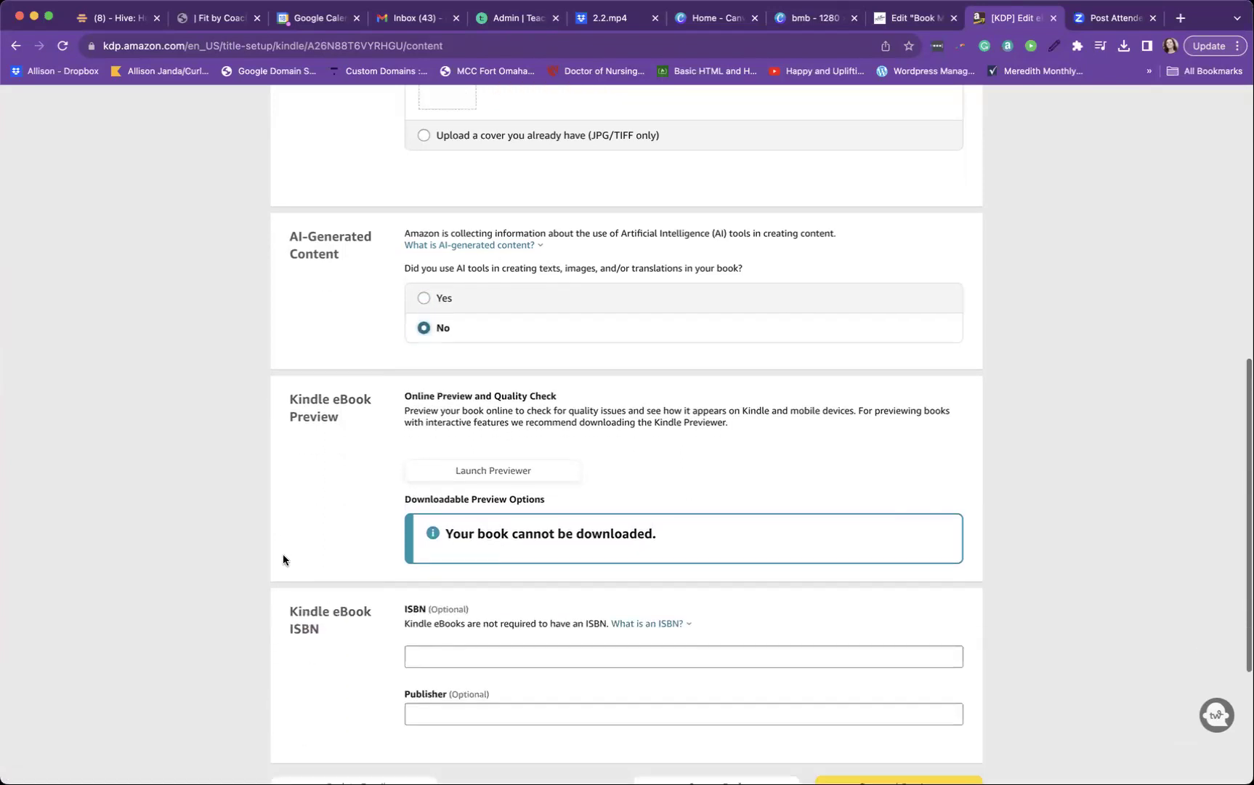
scroll(284, 559, "down", 3)
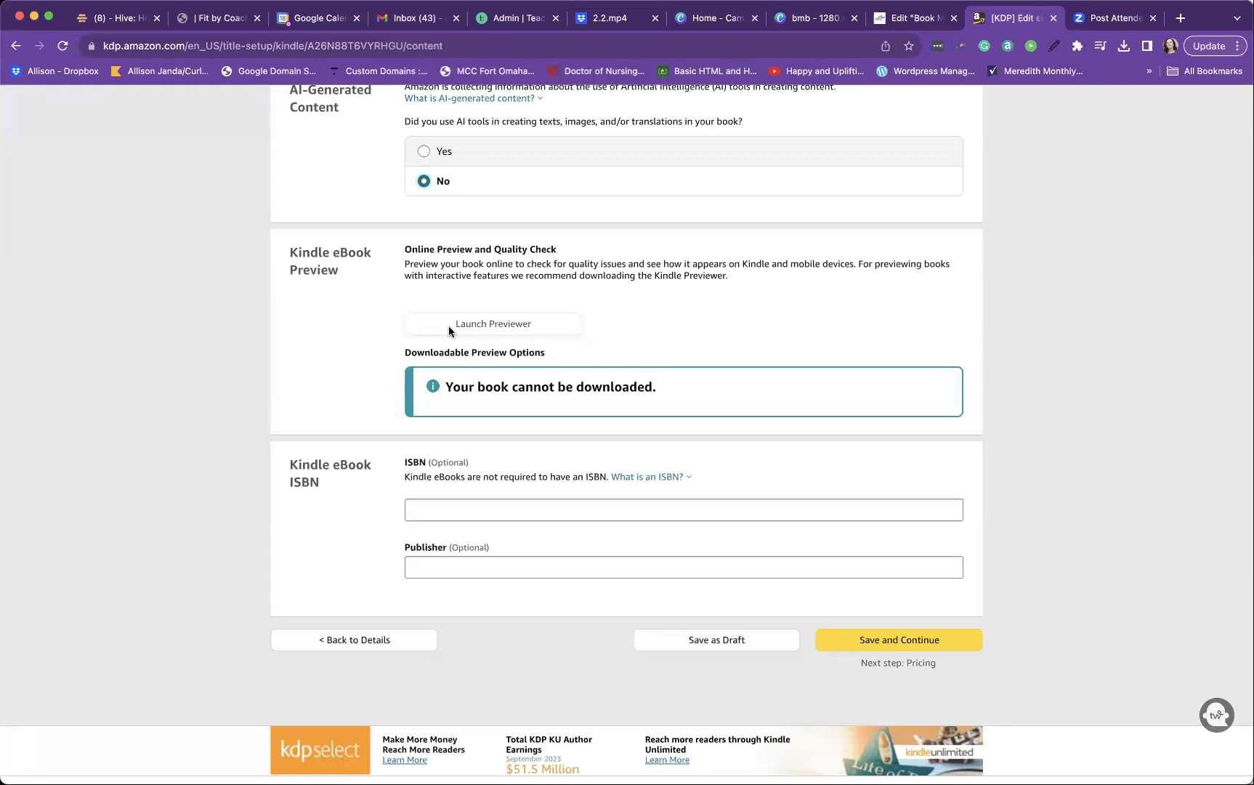
scroll(536, 466, "down", 1)
scroll(536, 466, "down", 2)
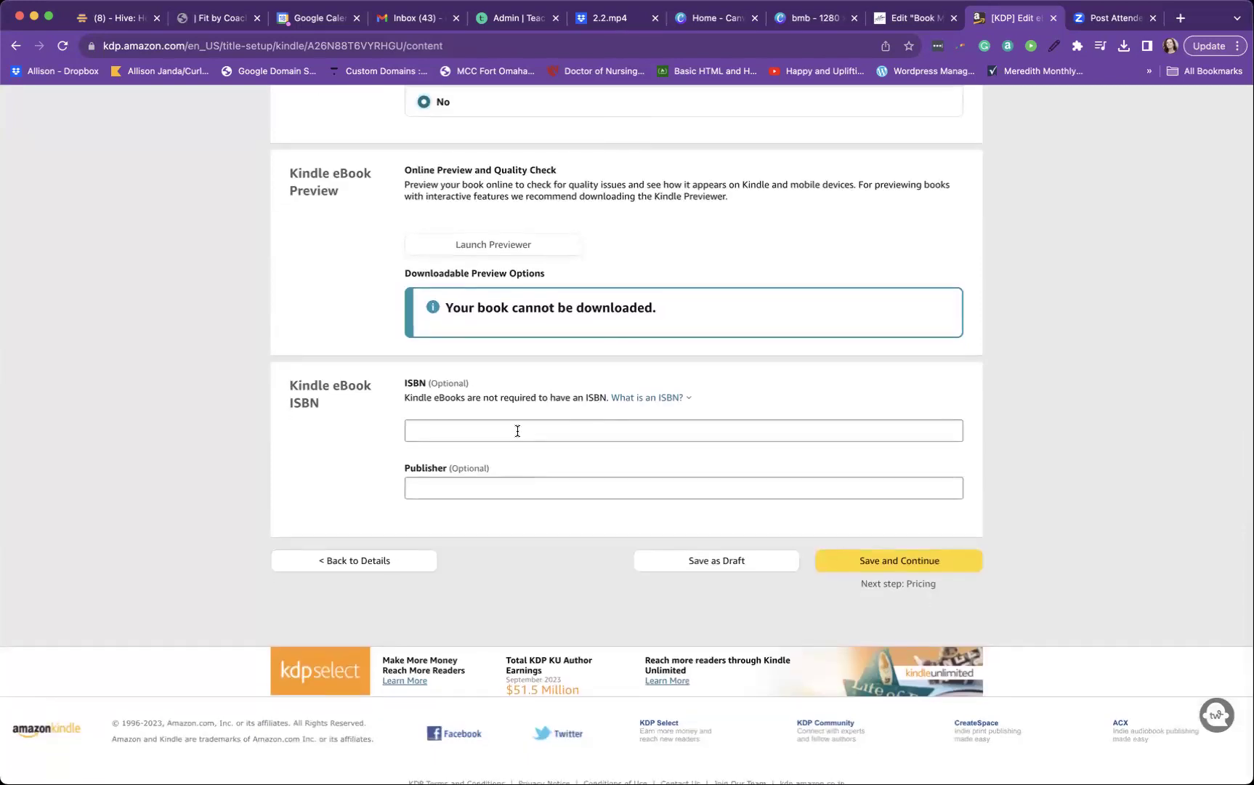
Check the explanation of what an ISBN is, and try to save and continue to pricing without a manuscript
left_click(517, 431)
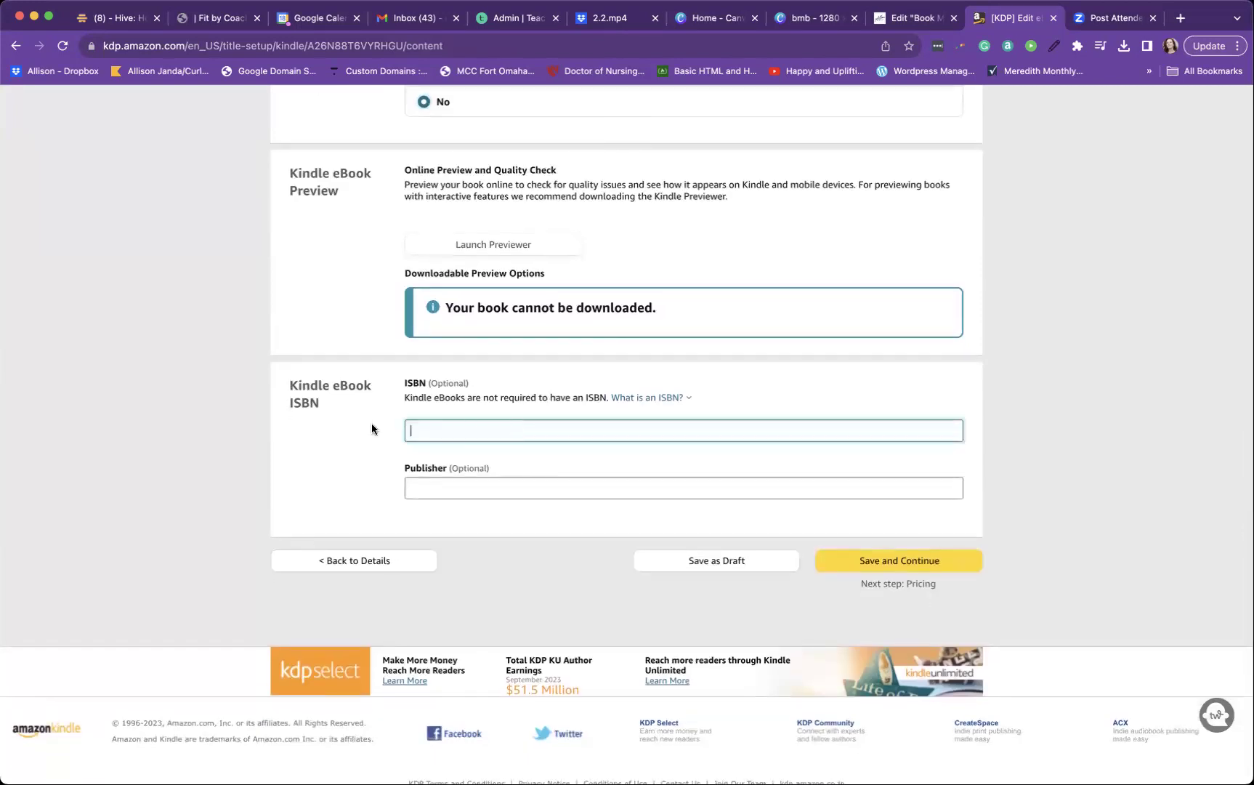
left_click(639, 399)
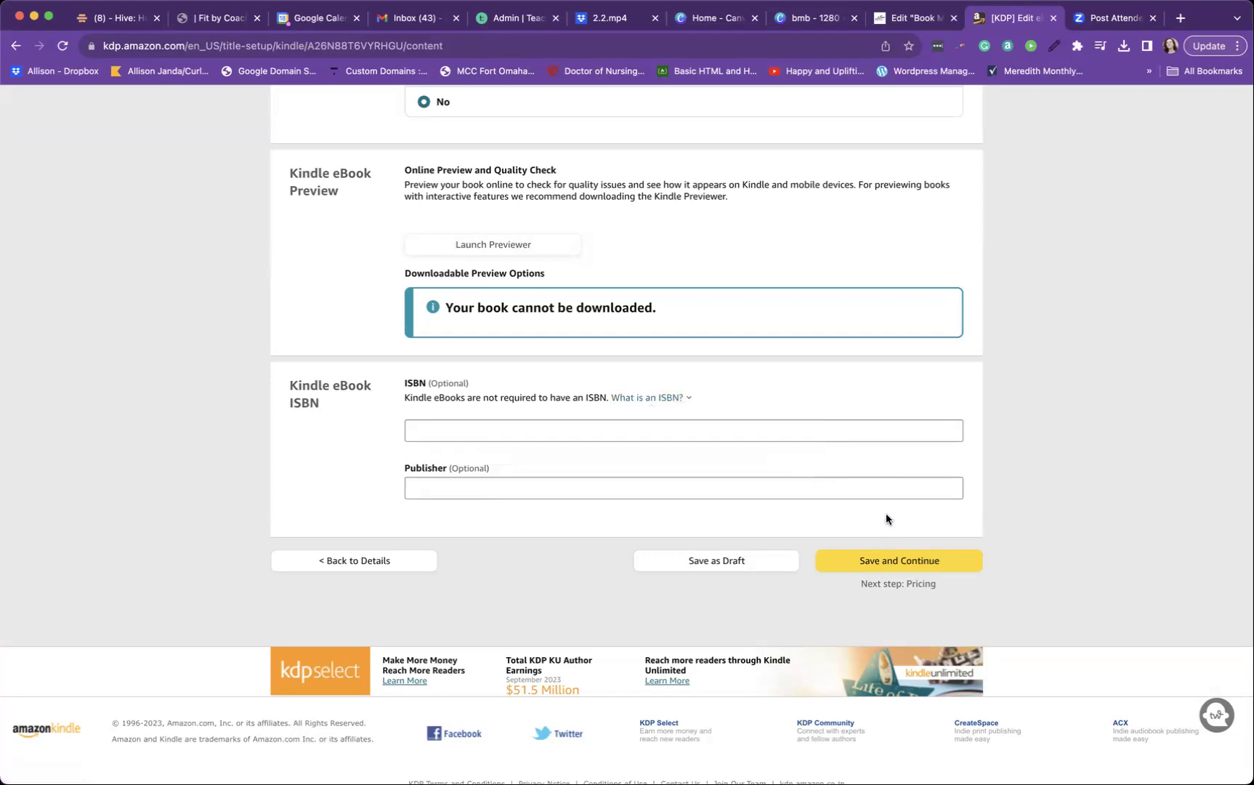
left_click(869, 560)
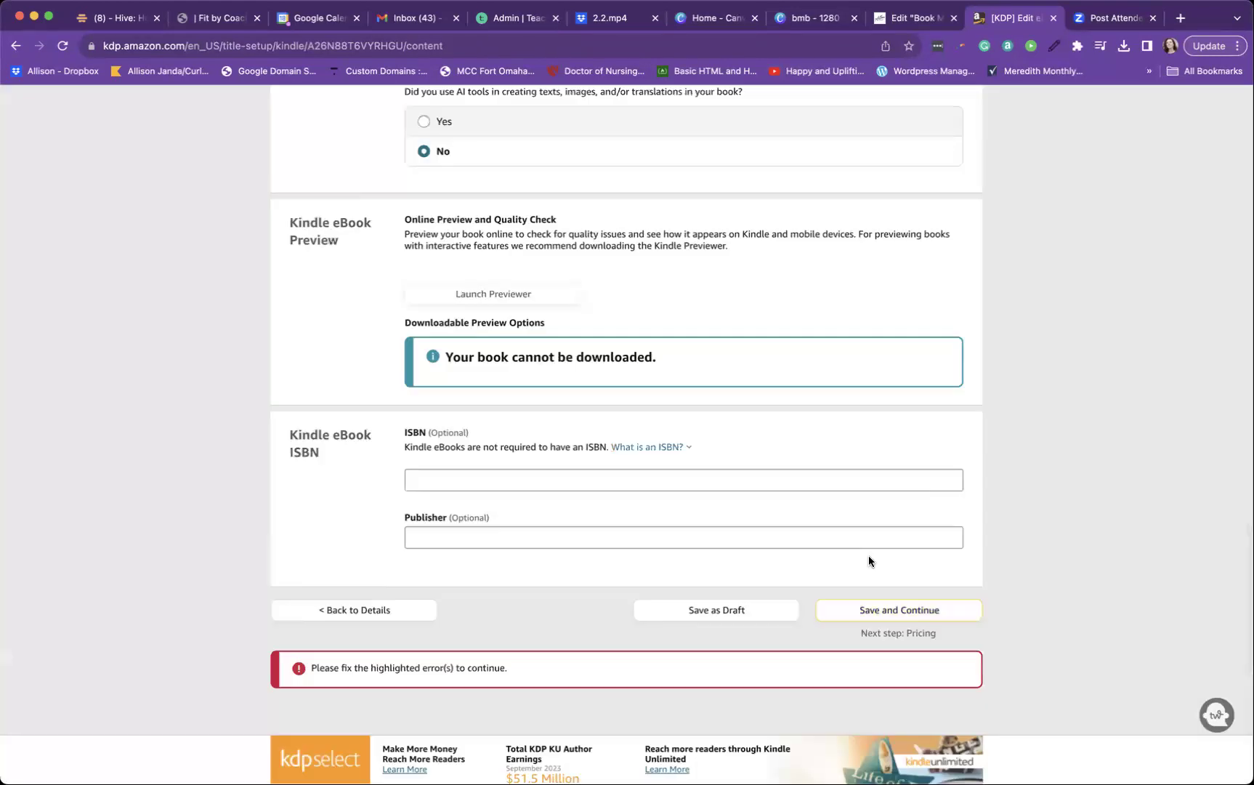
Upload SMKC Typo Corrections v2.pdf as the eBook manuscript, choosing to continue with the PDF format
scroll(750, 501, "up", 10)
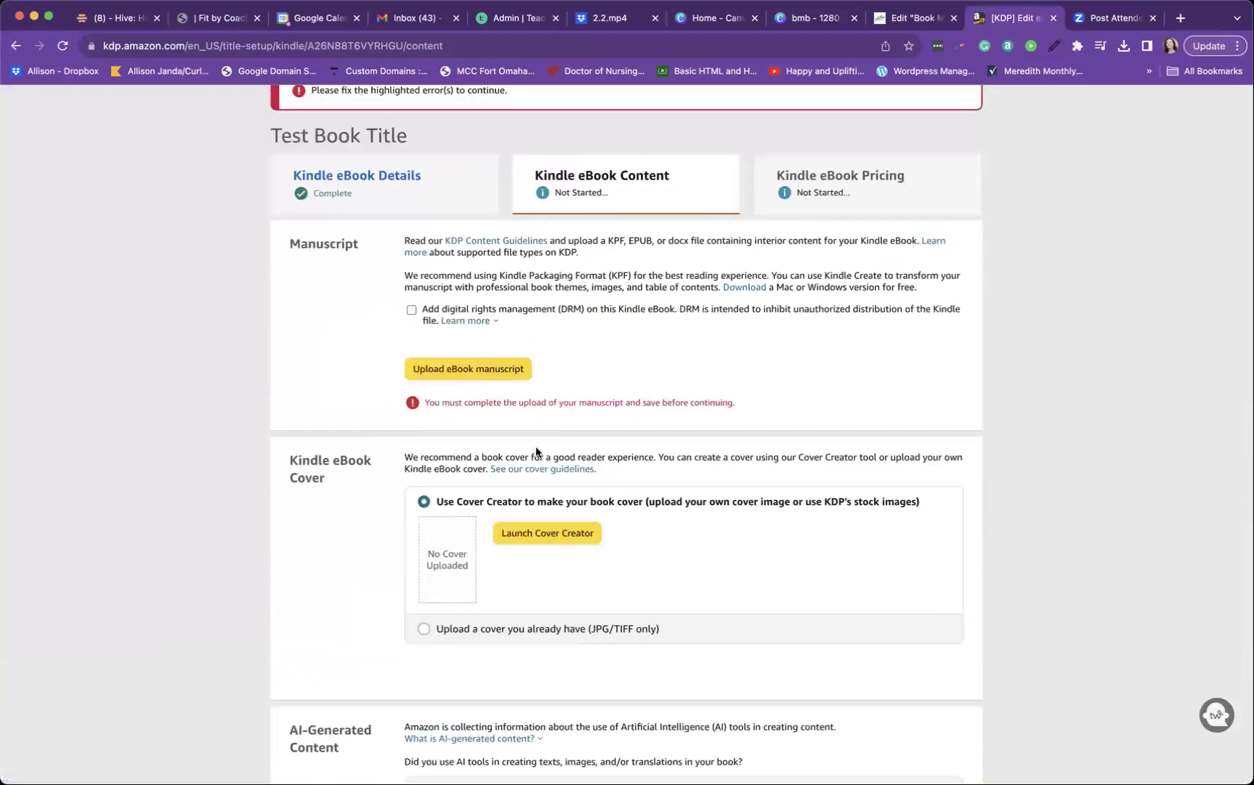
left_click(511, 372)
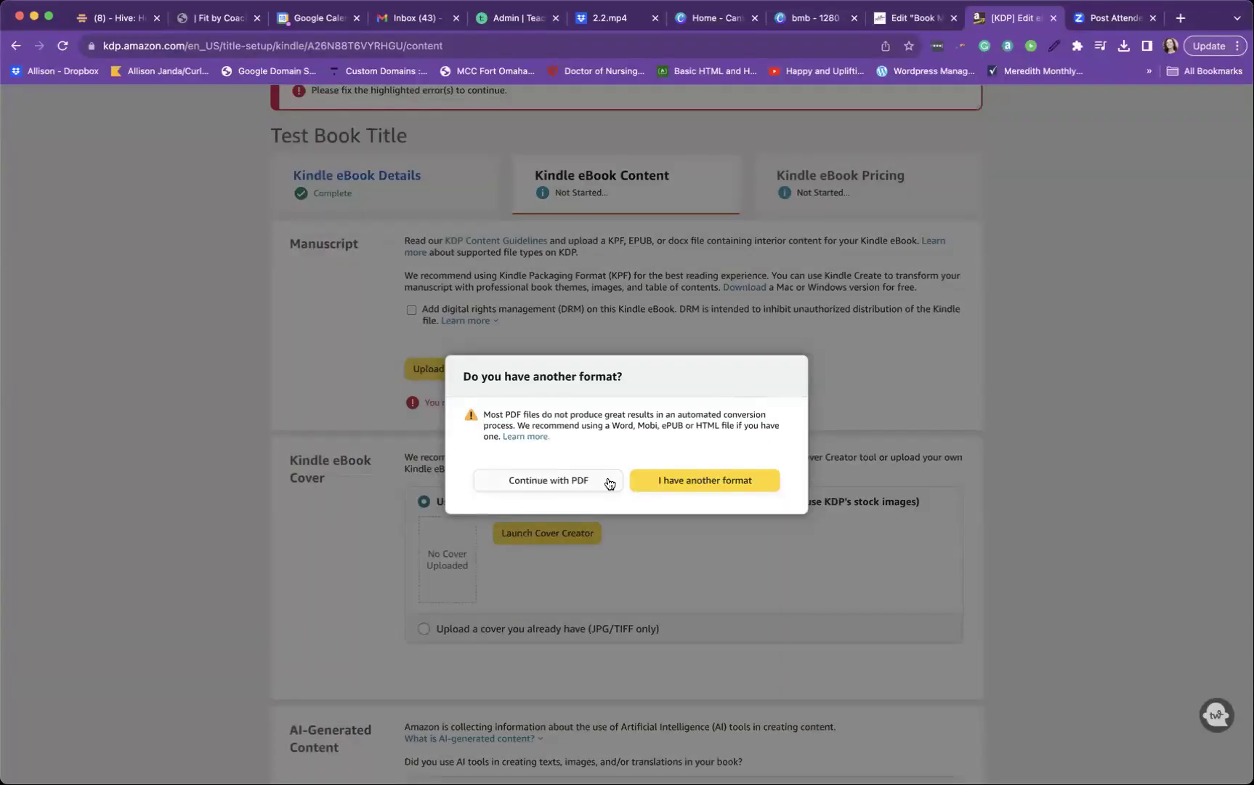
left_click(613, 484)
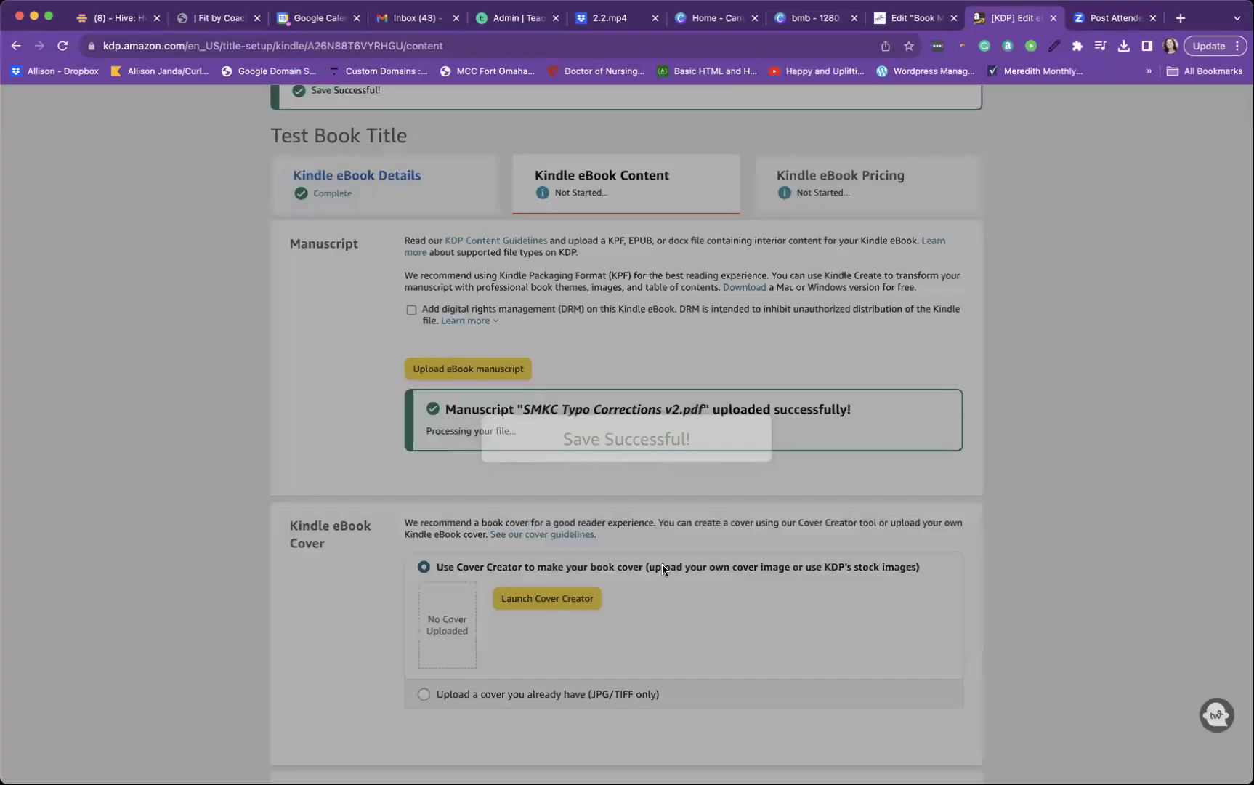
Try to continue to pricing, and confirm that the AI-generated content answers are accurate
scroll(663, 563, "down", 15)
left_click(899, 504)
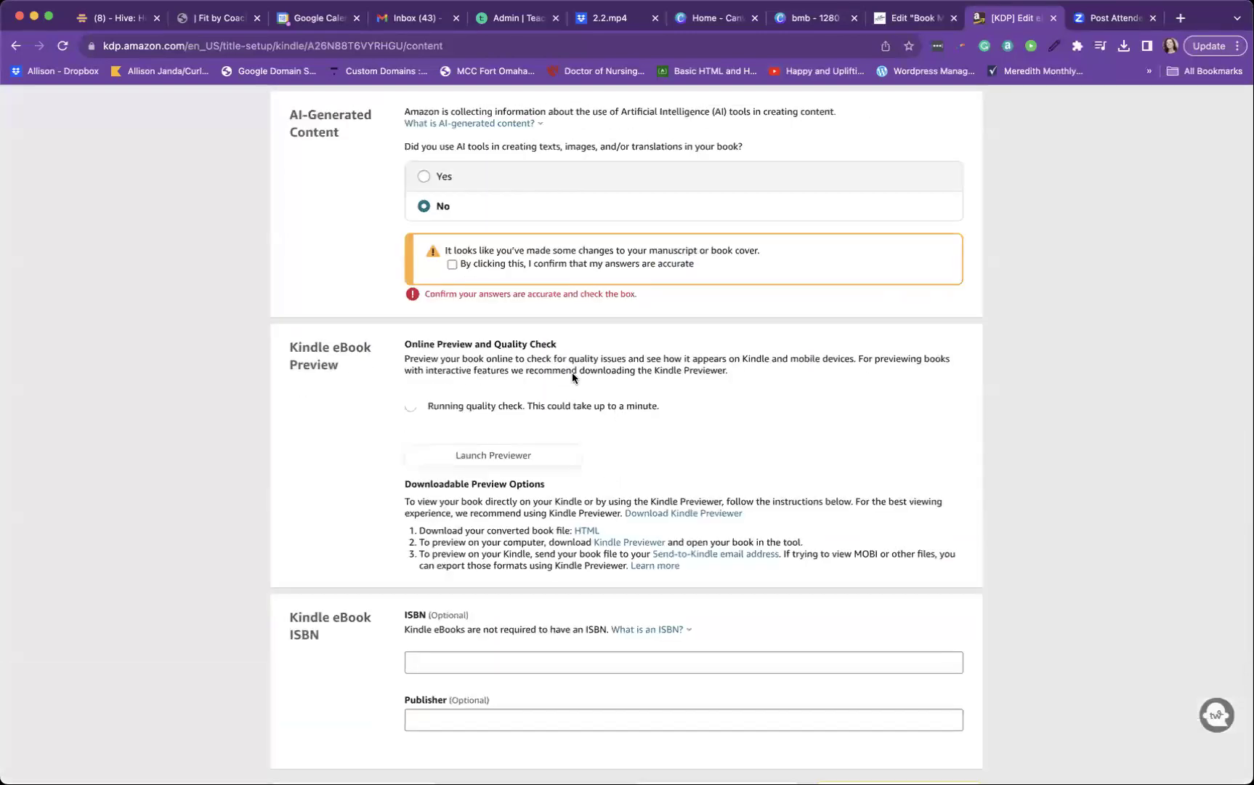
left_click(452, 264)
scroll(650, 466, "down", 5)
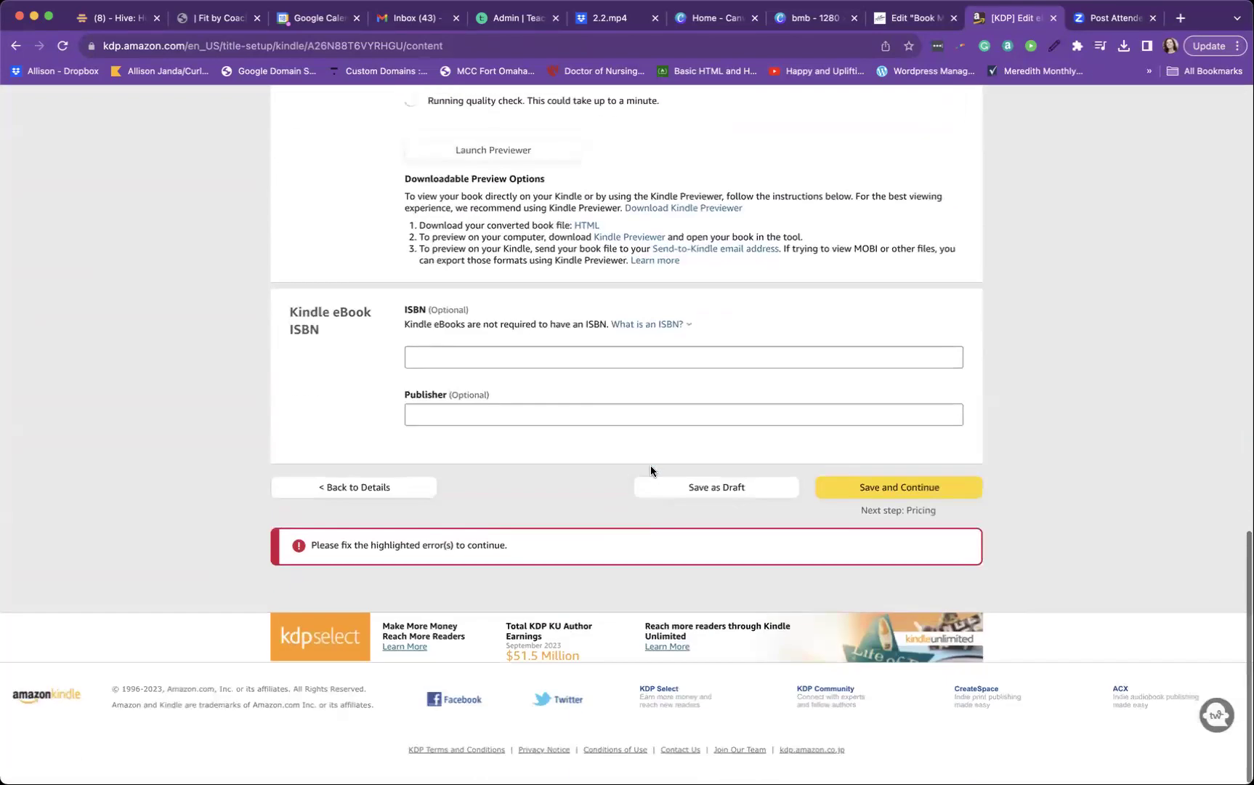
Launch the online previewer and page through the opening pages of the book in the Tablet view
scroll(741, 314, "up", 2)
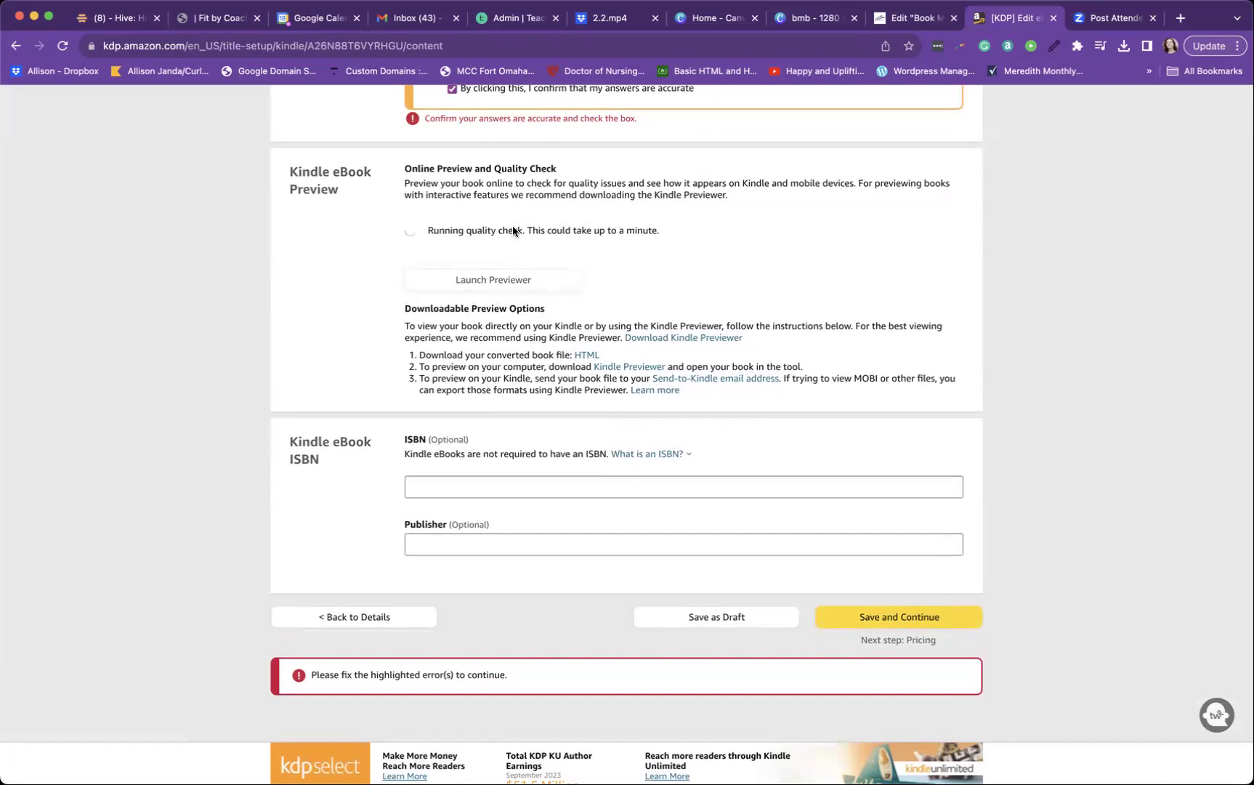
left_click(482, 279)
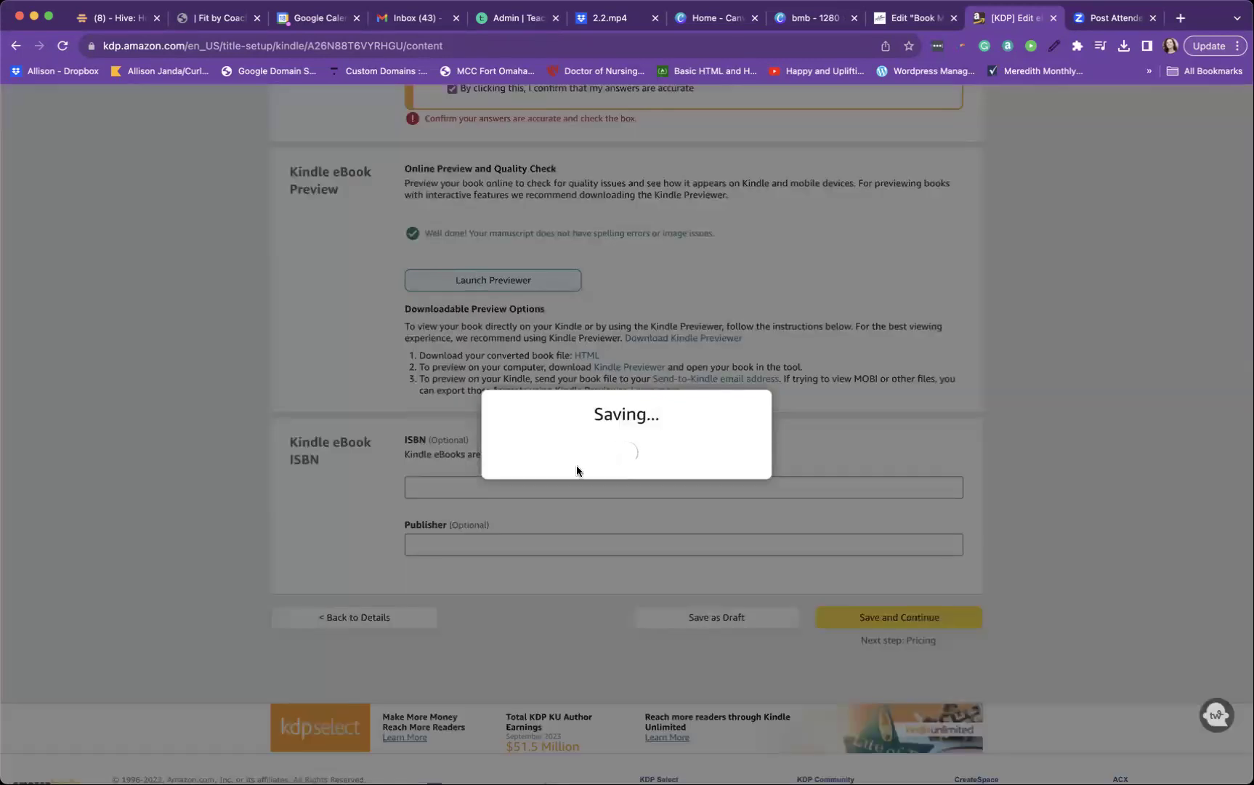
scroll(577, 470, "down", 2)
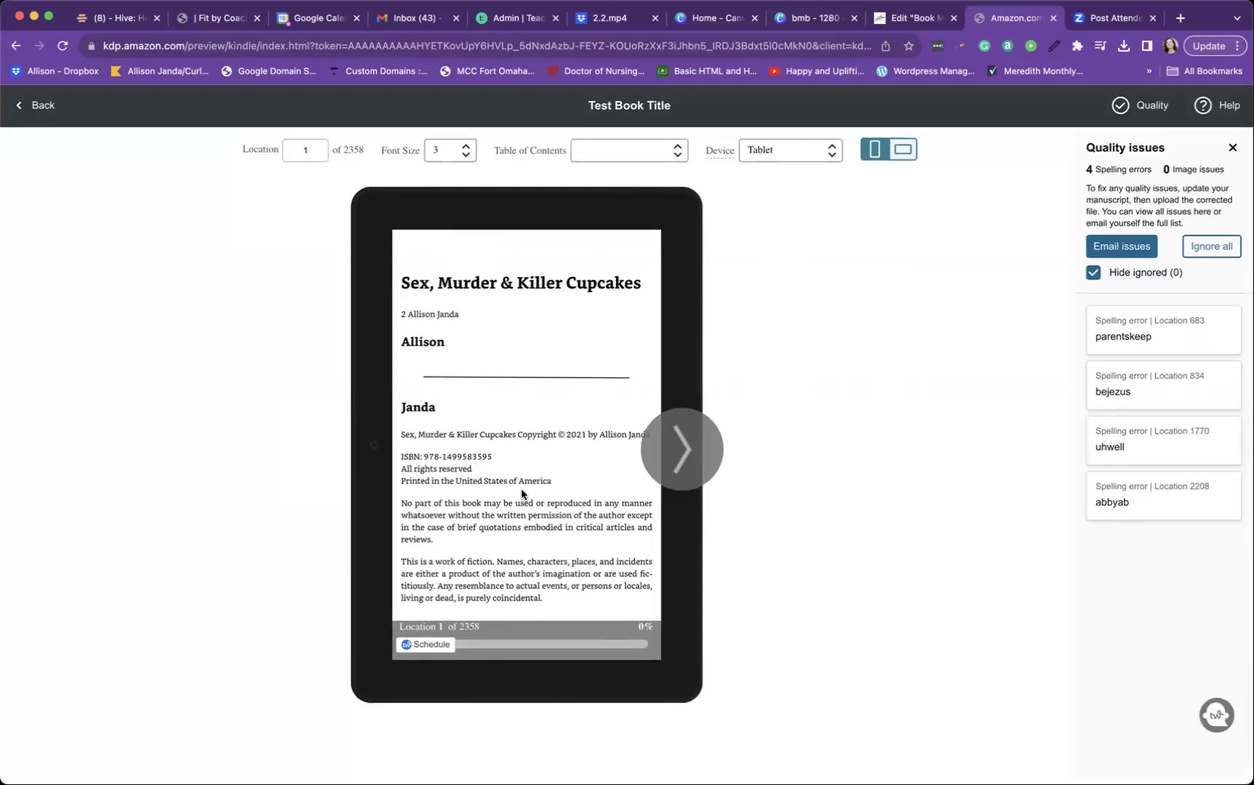
left_click(694, 458)
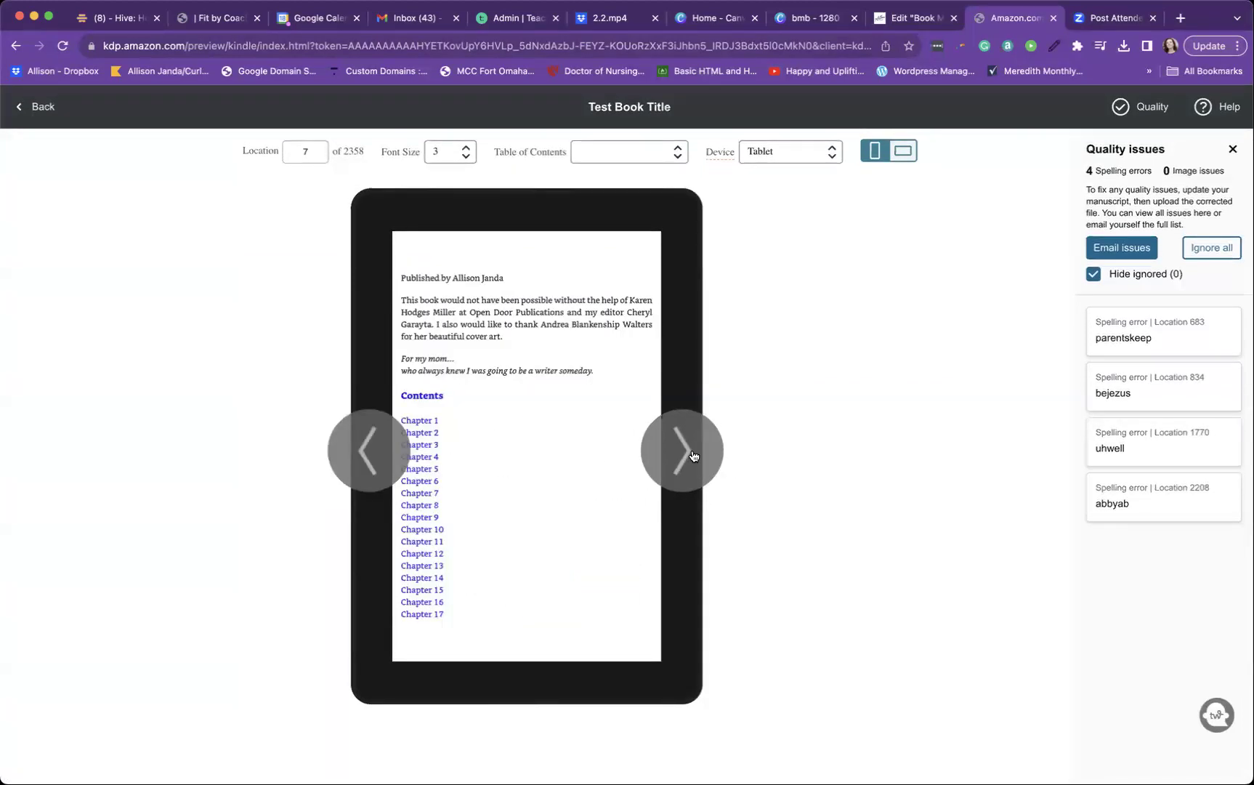
left_click(694, 456)
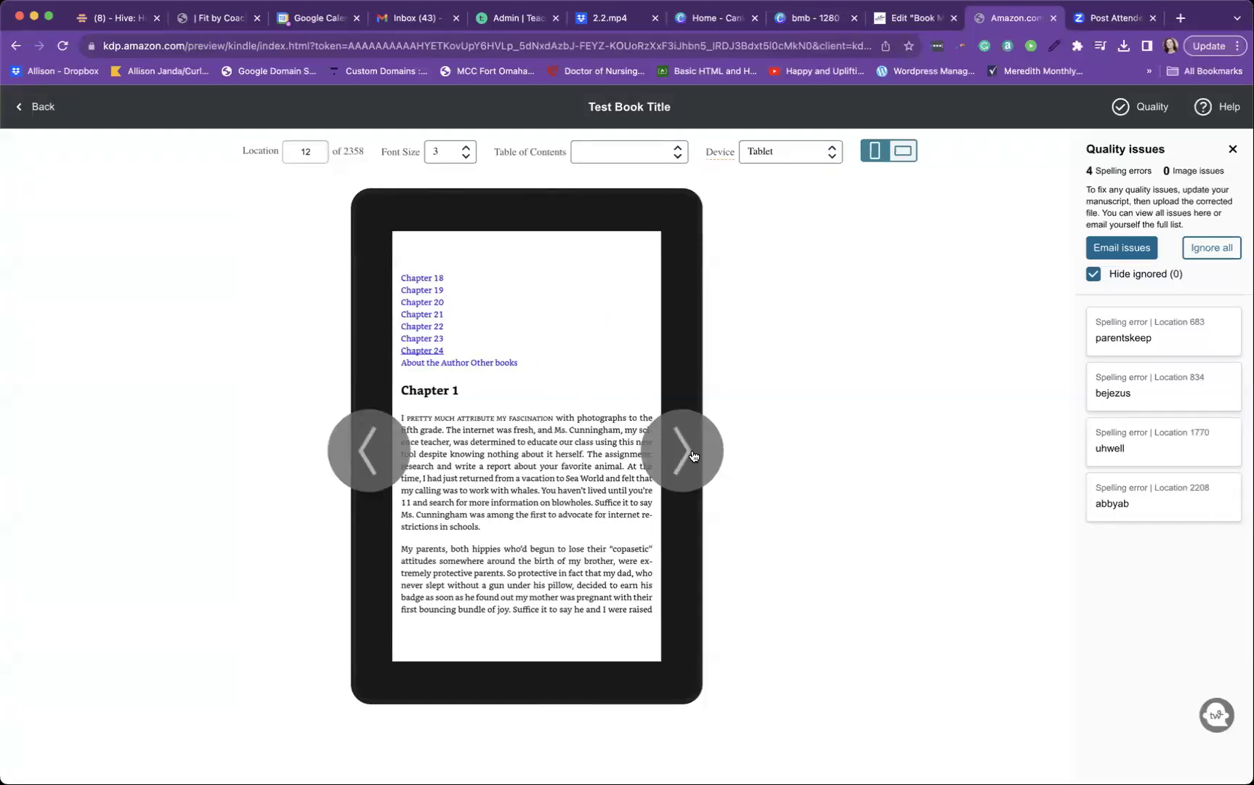
left_click(694, 457)
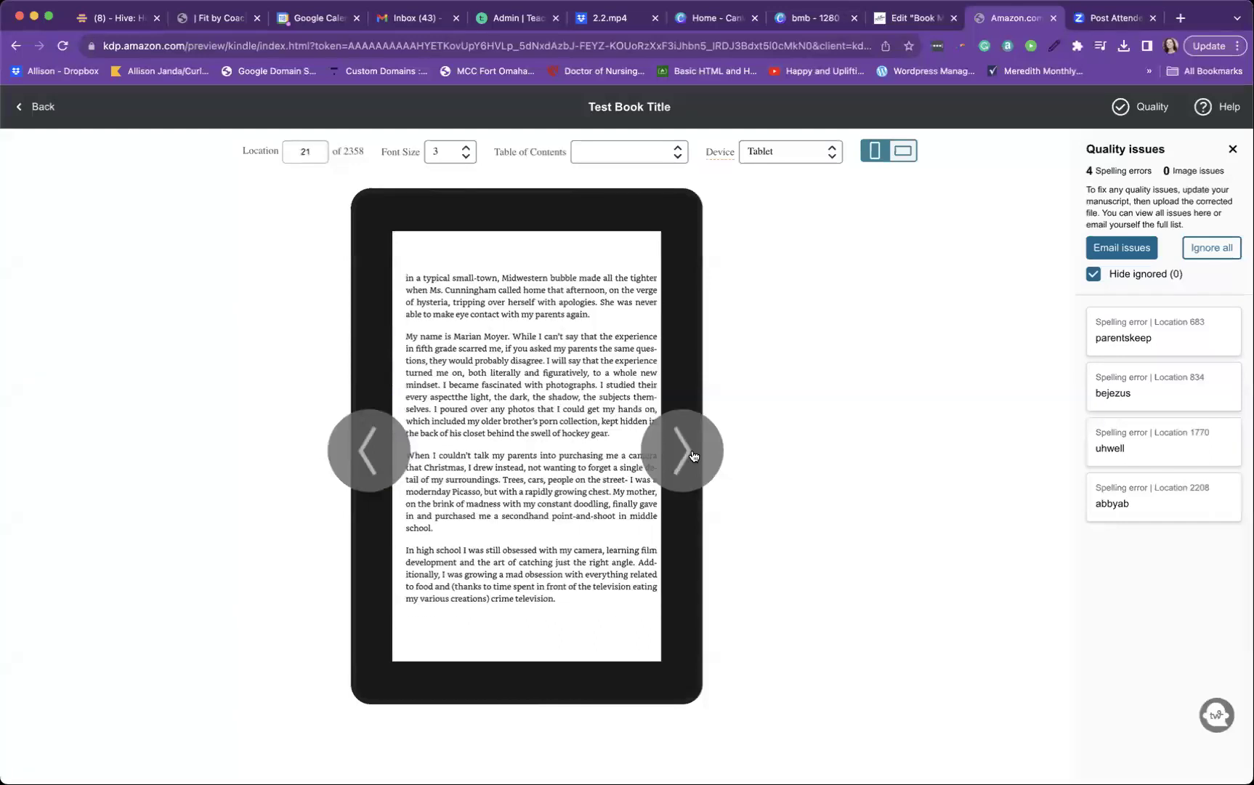
Preview the book on the Phone and Kindle E-reader devices, and return to the content page
left_click(790, 151)
left_click(782, 178)
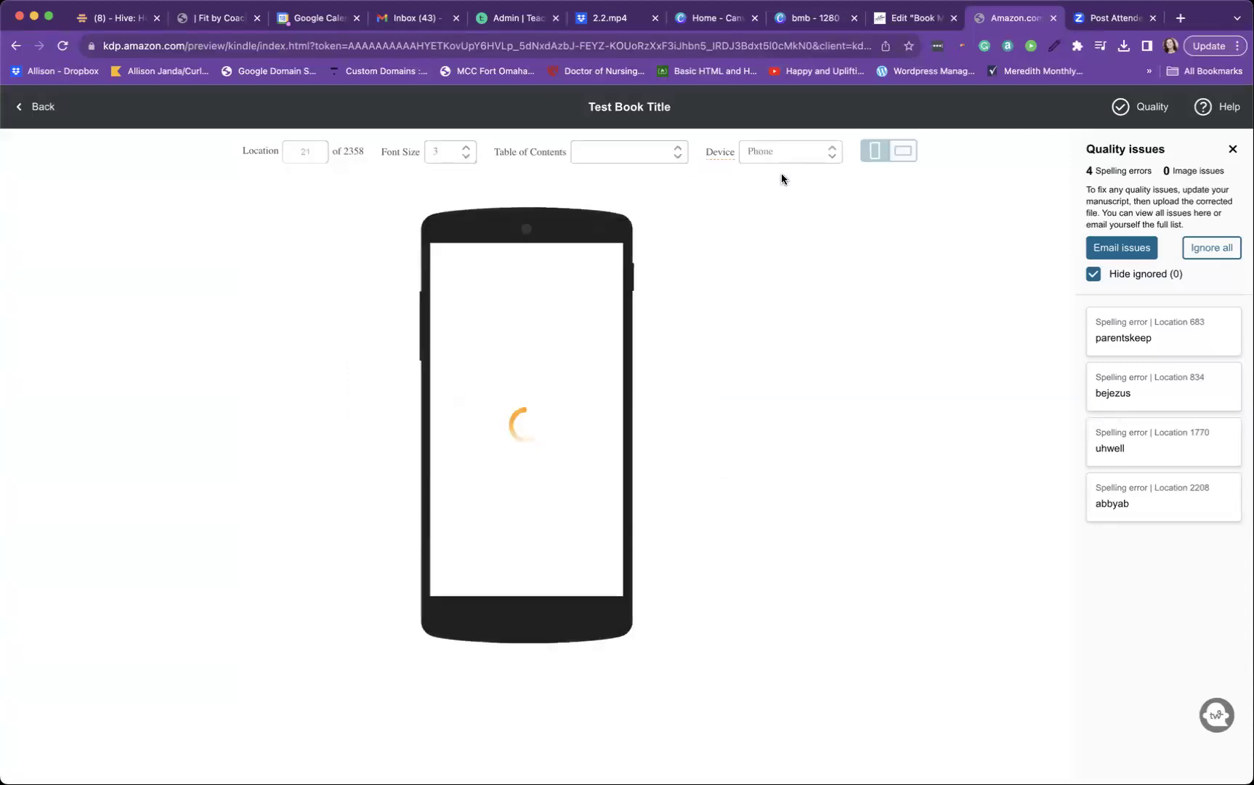
left_click(784, 153)
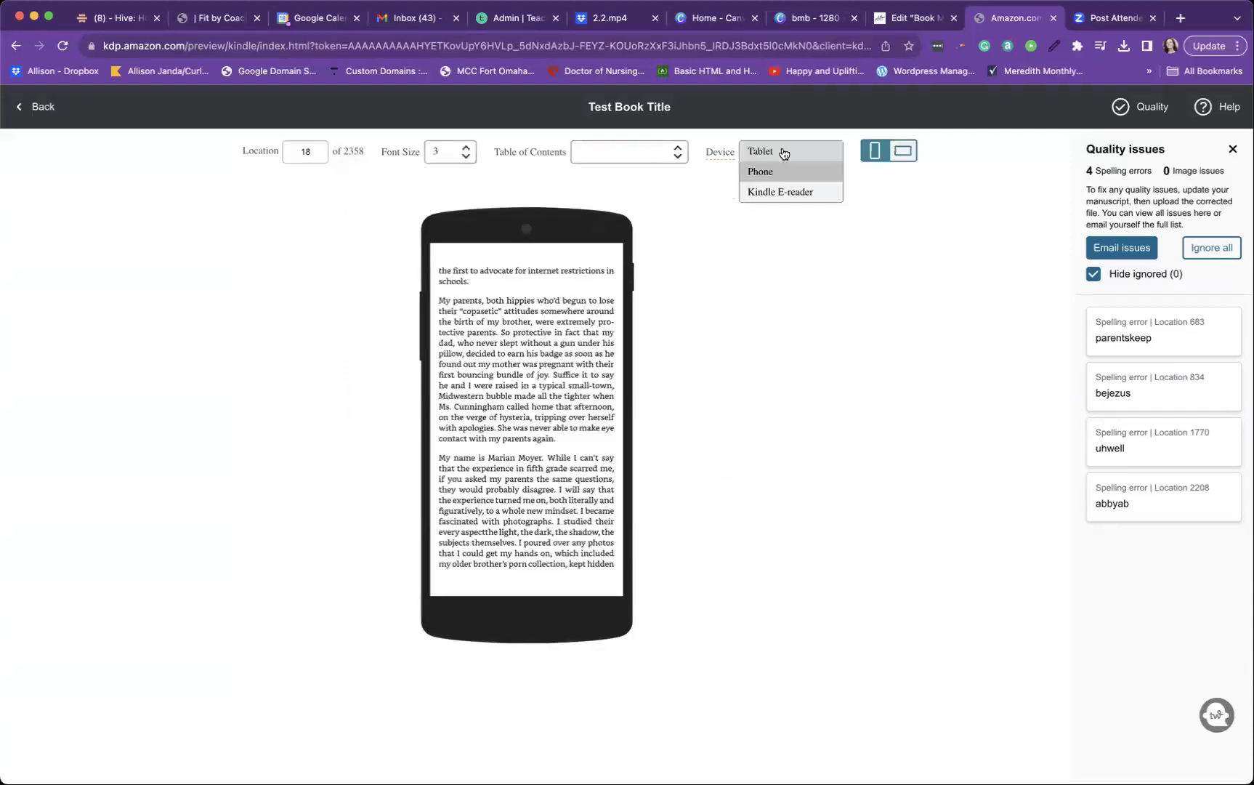
left_click(772, 194)
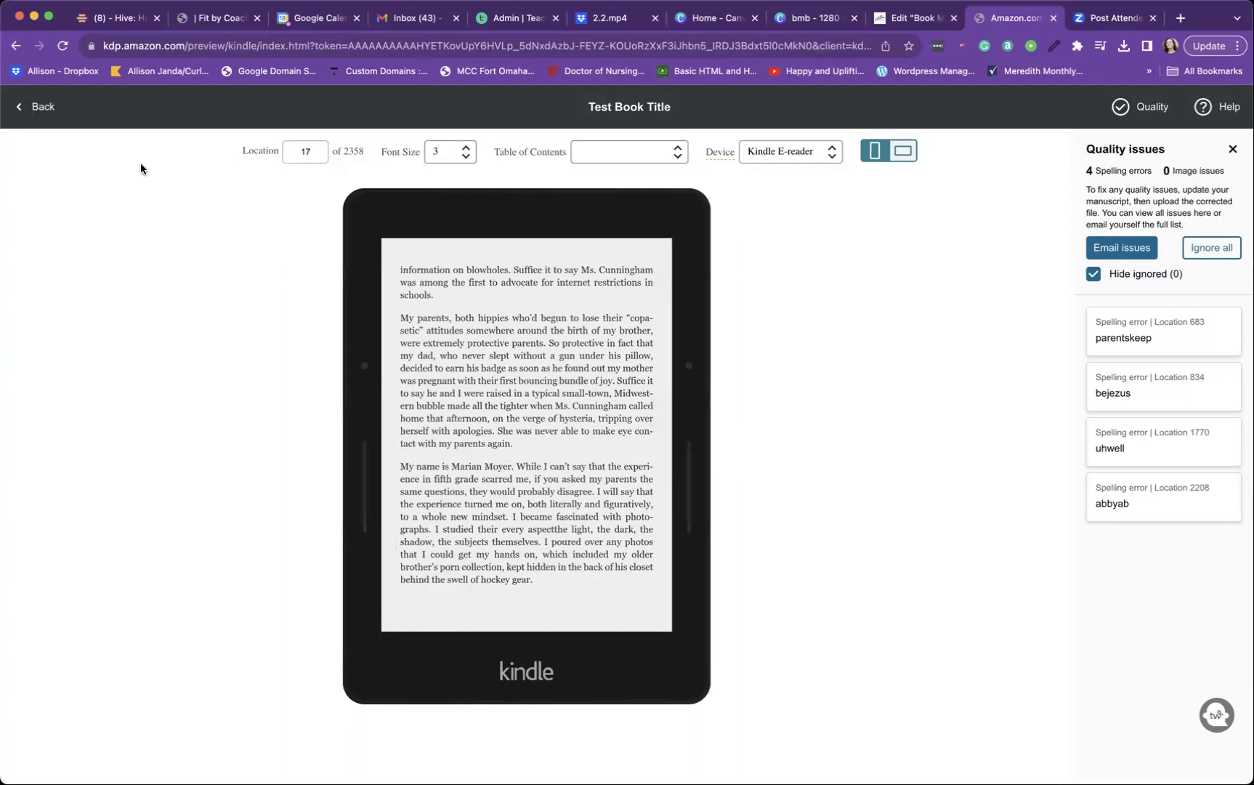
left_click(21, 110)
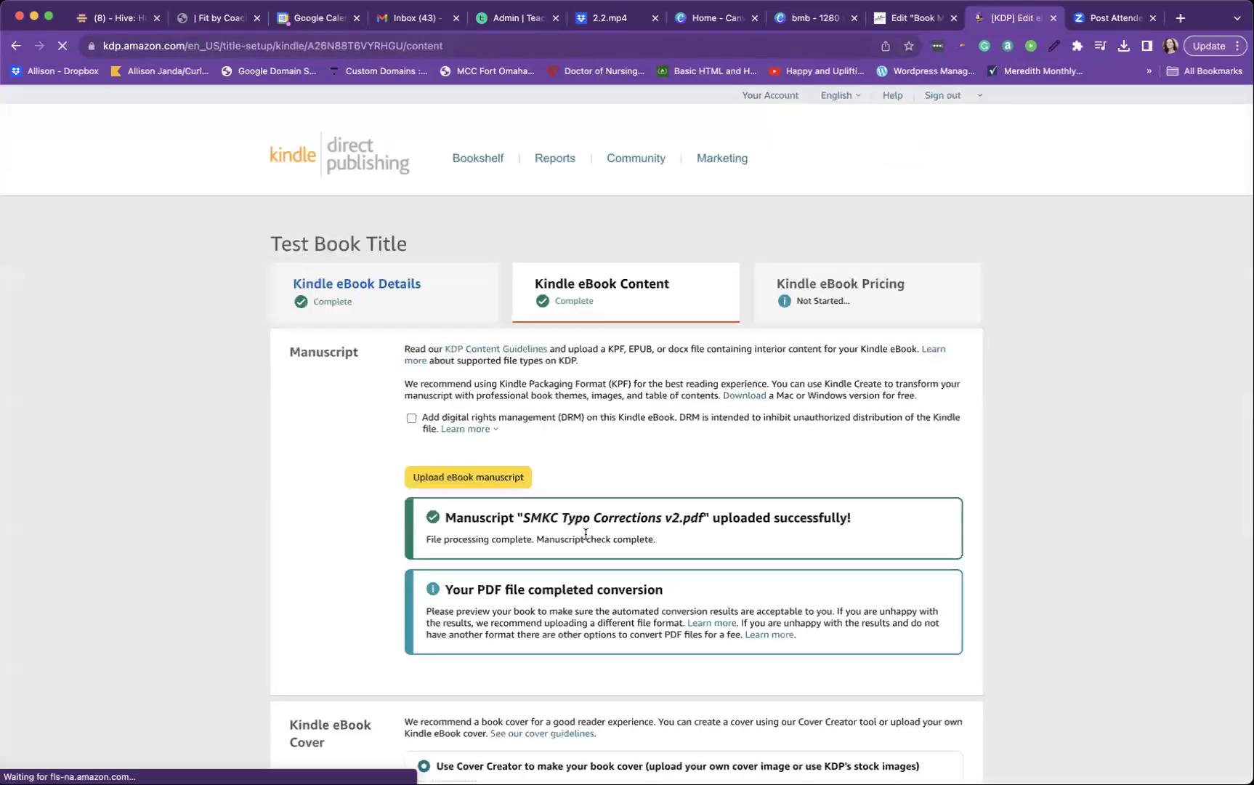
Check the spelling result of the quality check, and save the content page to continue to pricing
scroll(591, 513, "down", 15)
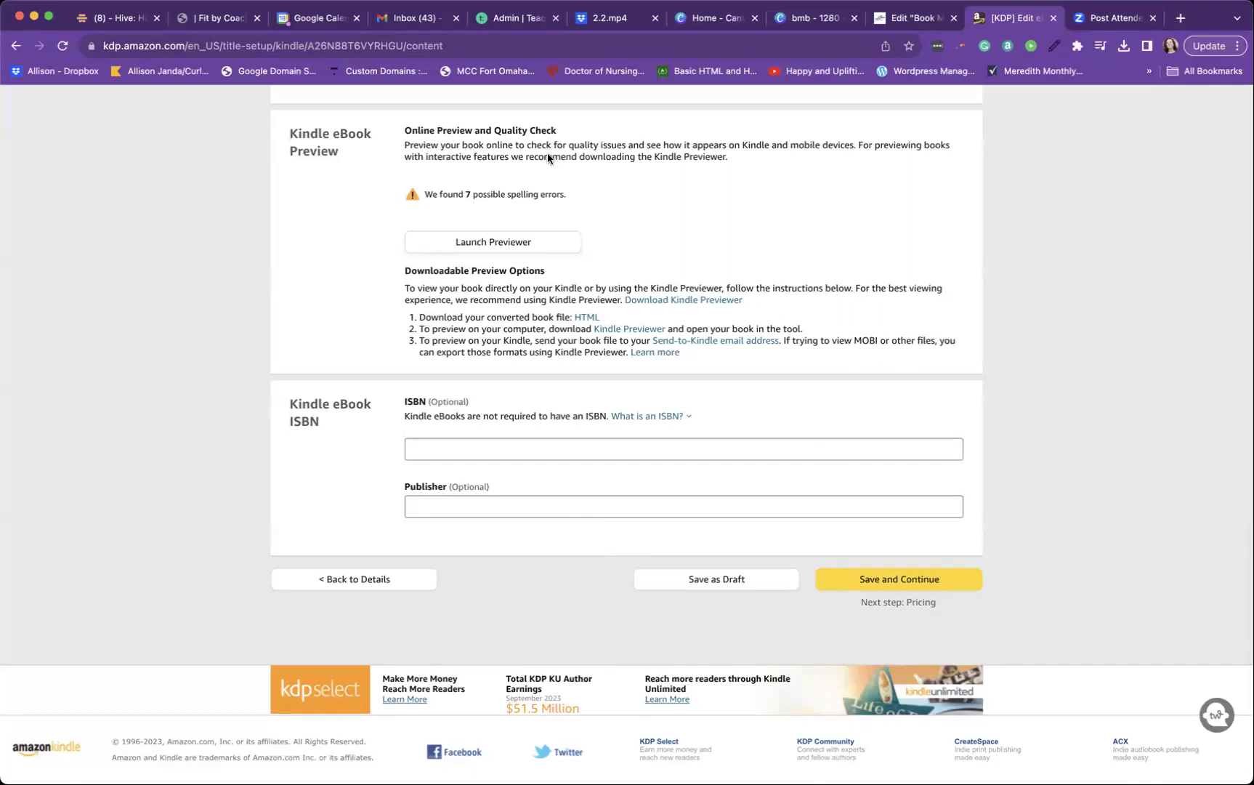
left_click_drag(427, 194, 633, 204)
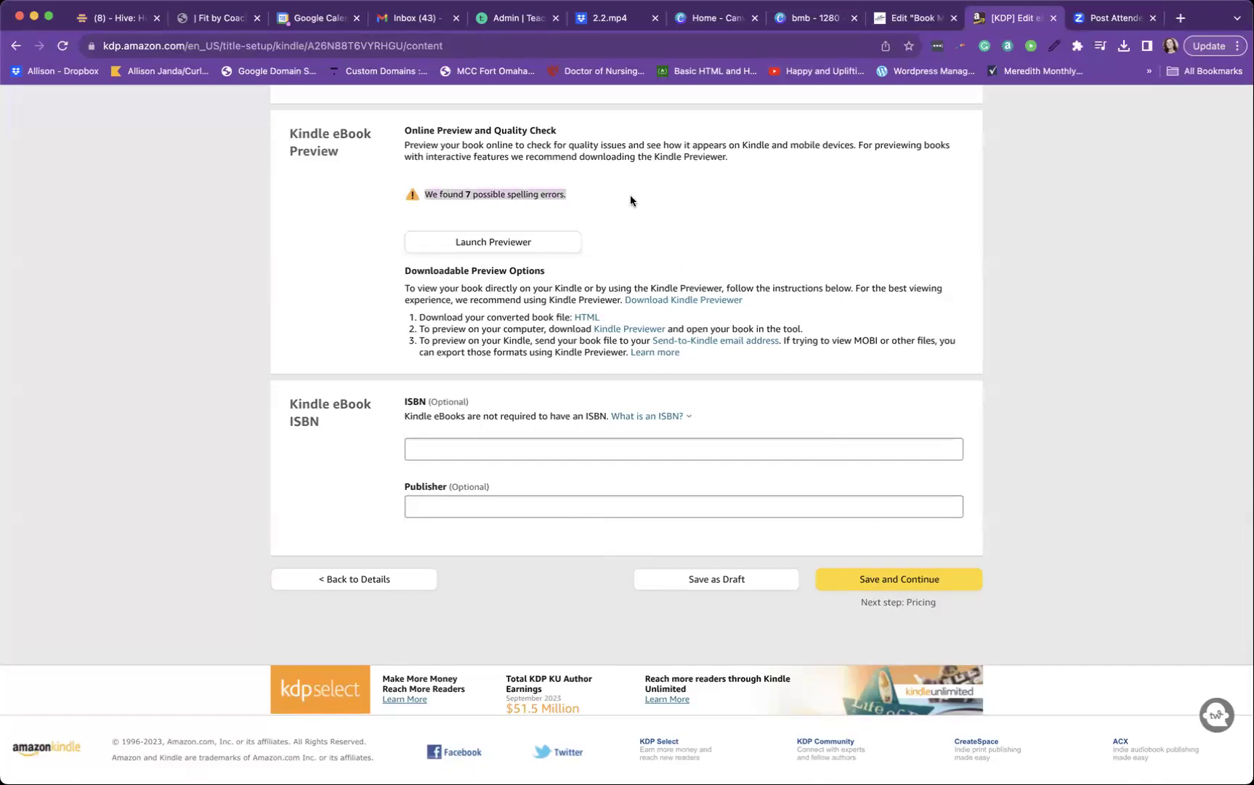
left_click(886, 580)
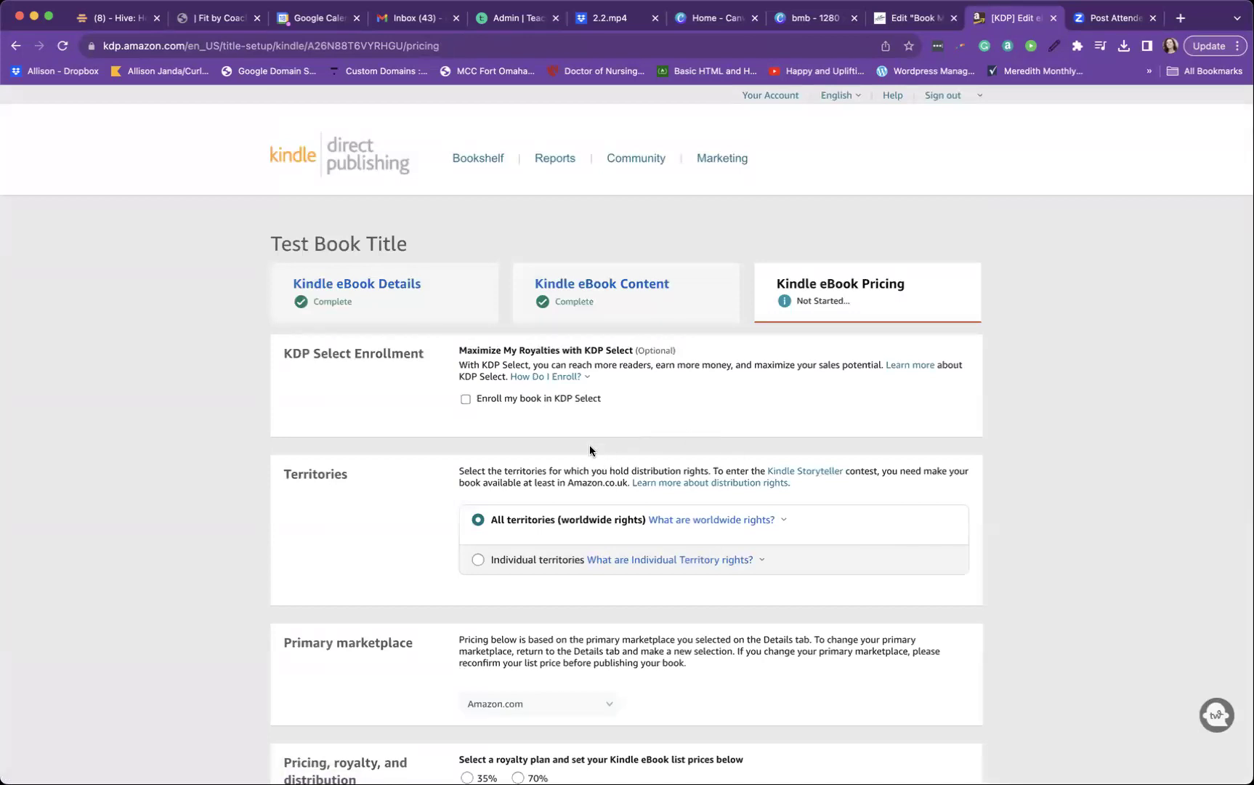
Read how KDP Select enrollment works, and switch the book's enrollment on and back off
scroll(598, 384, "down", 3)
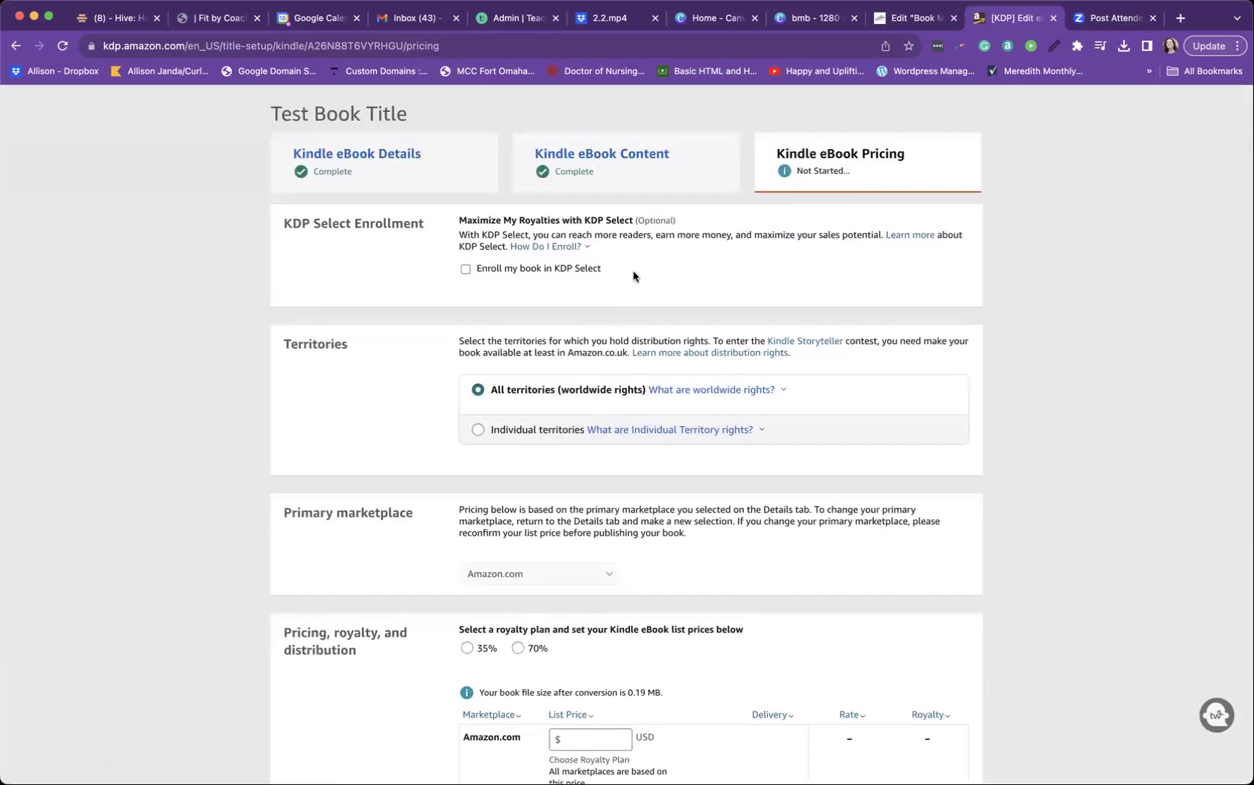
left_click(545, 247)
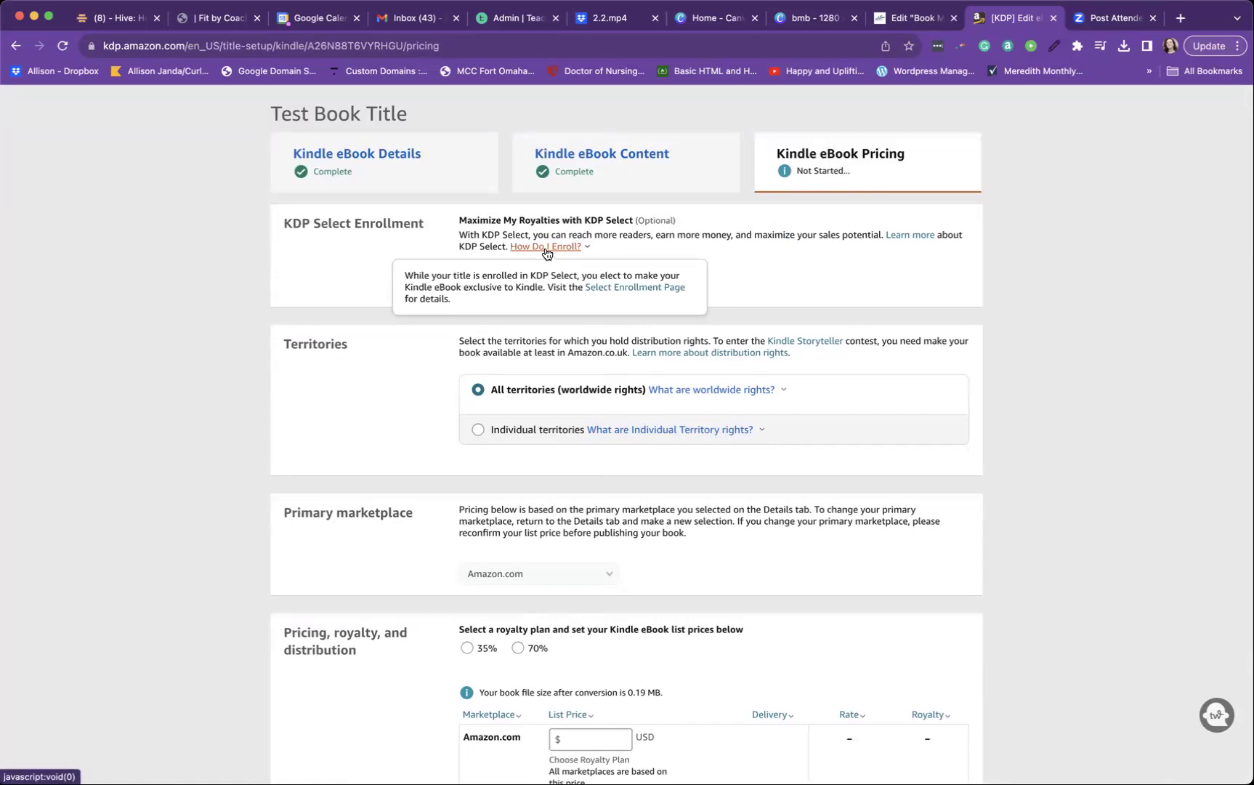
left_click(777, 263)
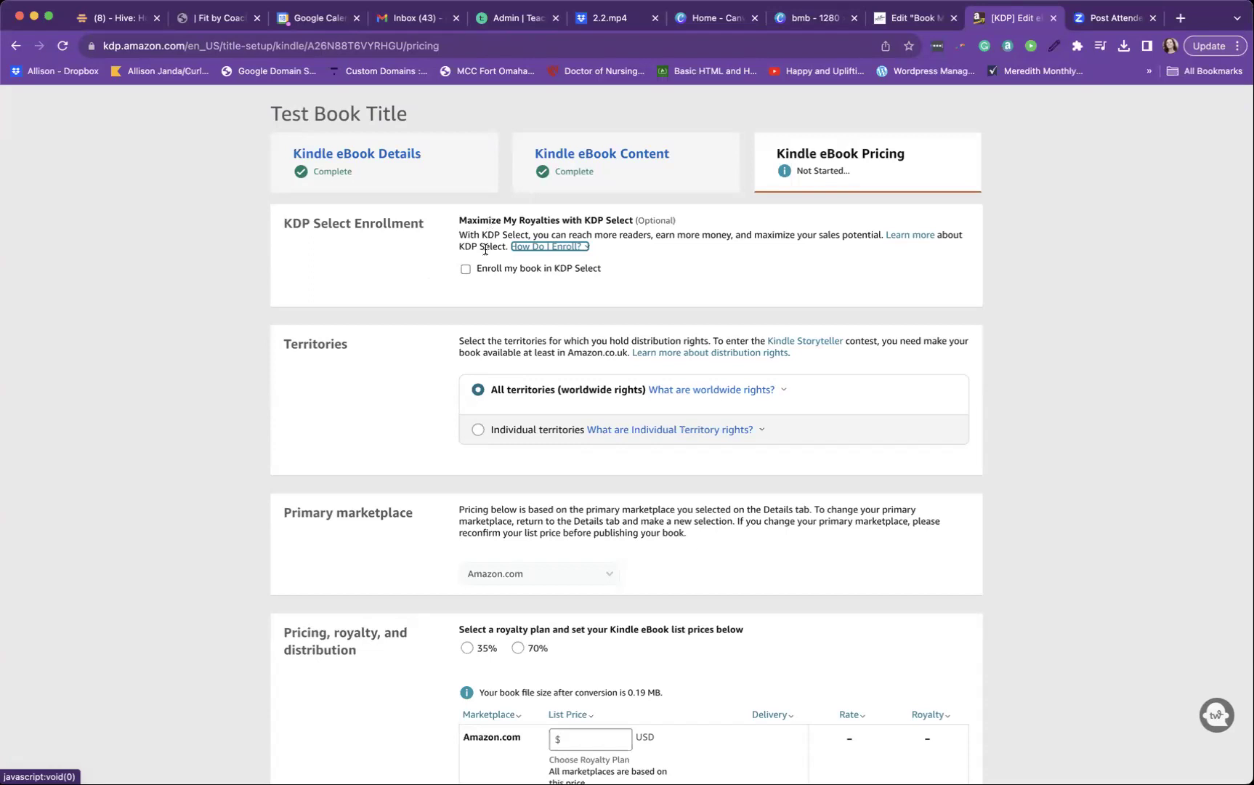
left_click(430, 269)
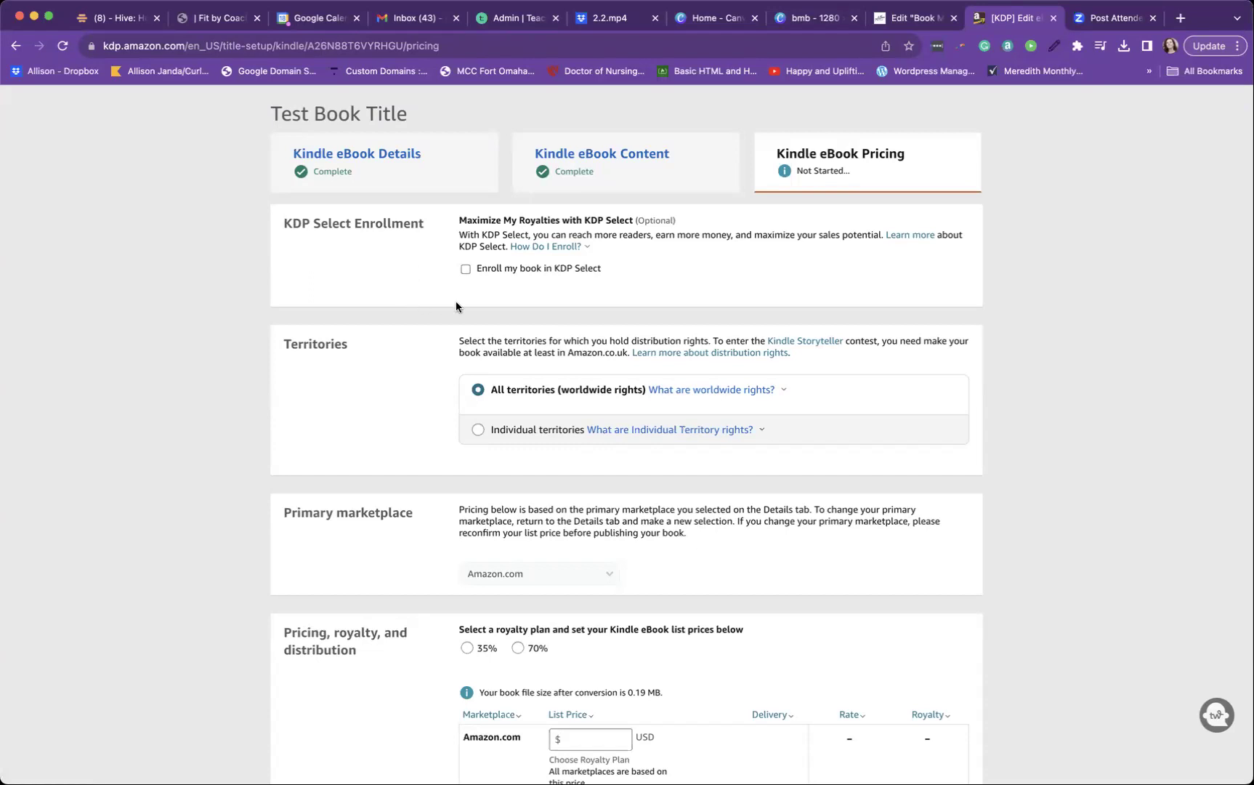
left_click(466, 274)
left_click(466, 271)
Compare the 35% and 70% royalty plans, and examine the allowed Amazon.com list price range under the 35% plan
scroll(350, 307, "down", 3)
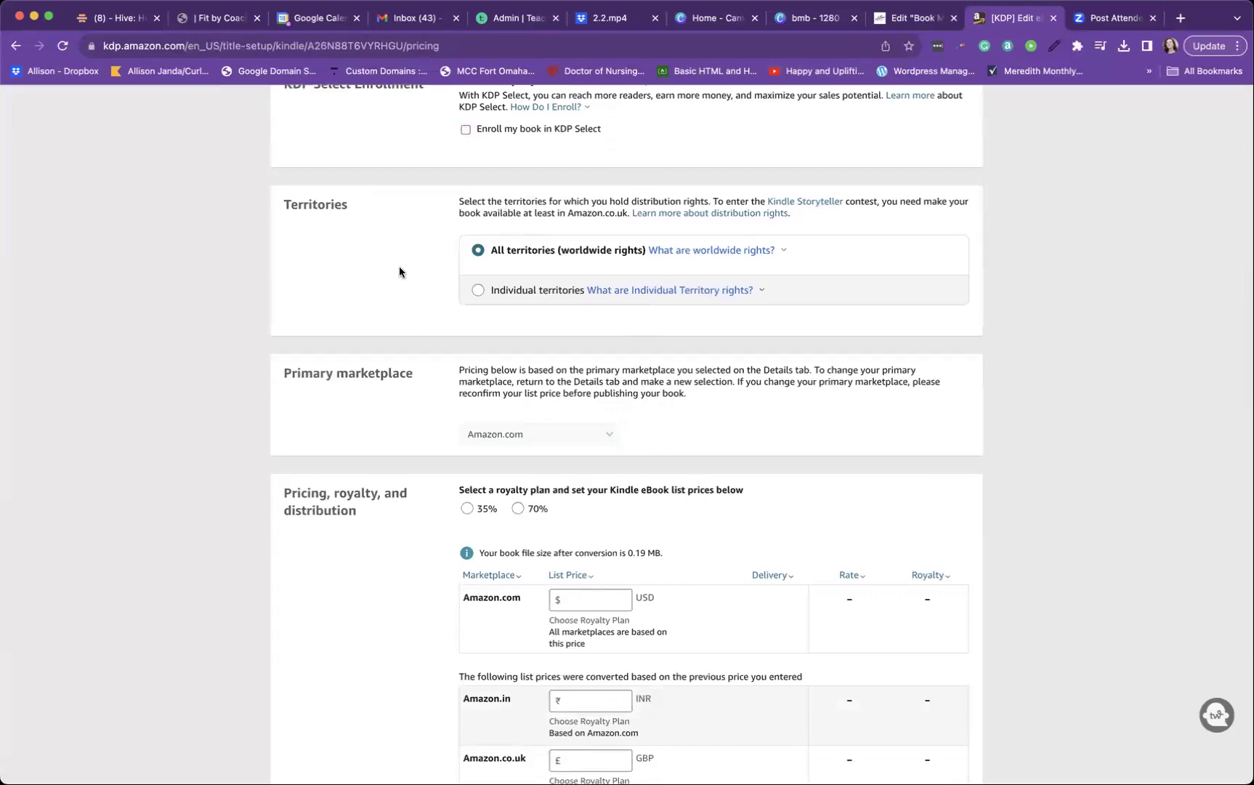
scroll(380, 276, "down", 4)
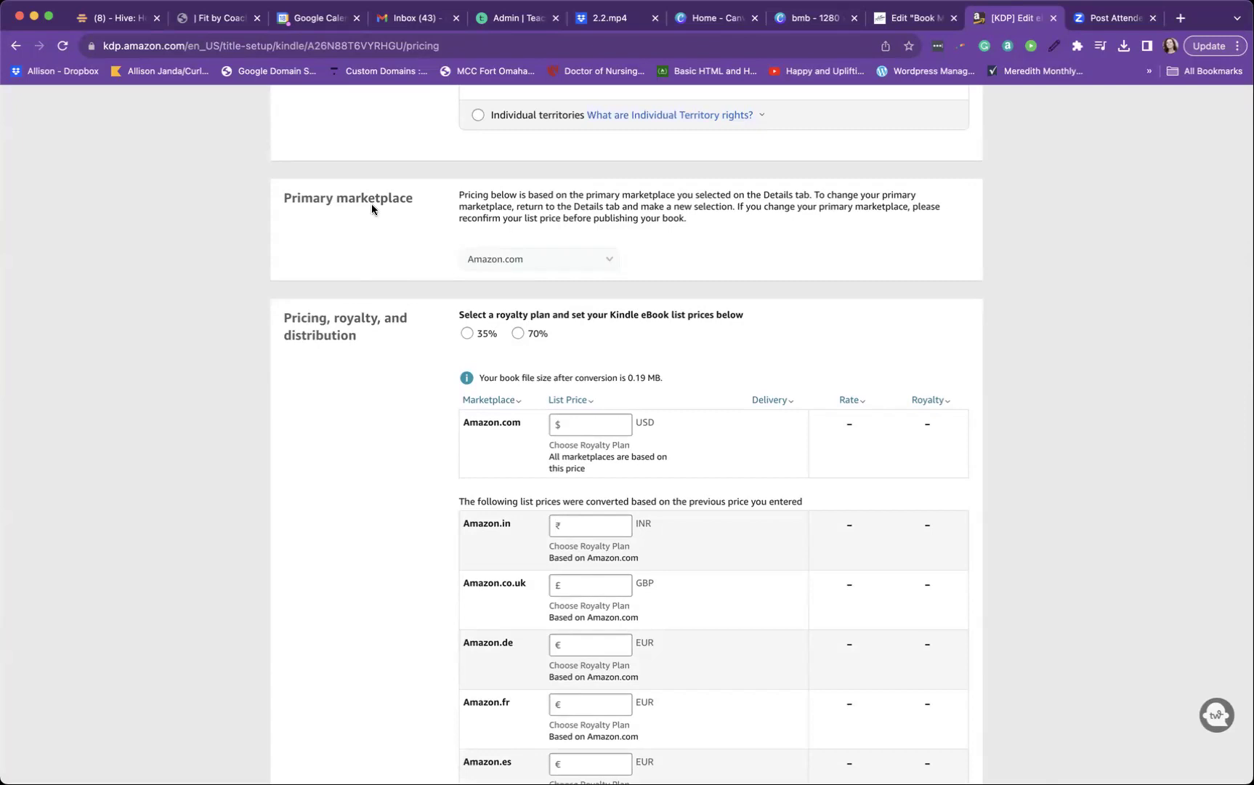
scroll(333, 526, "down", 4)
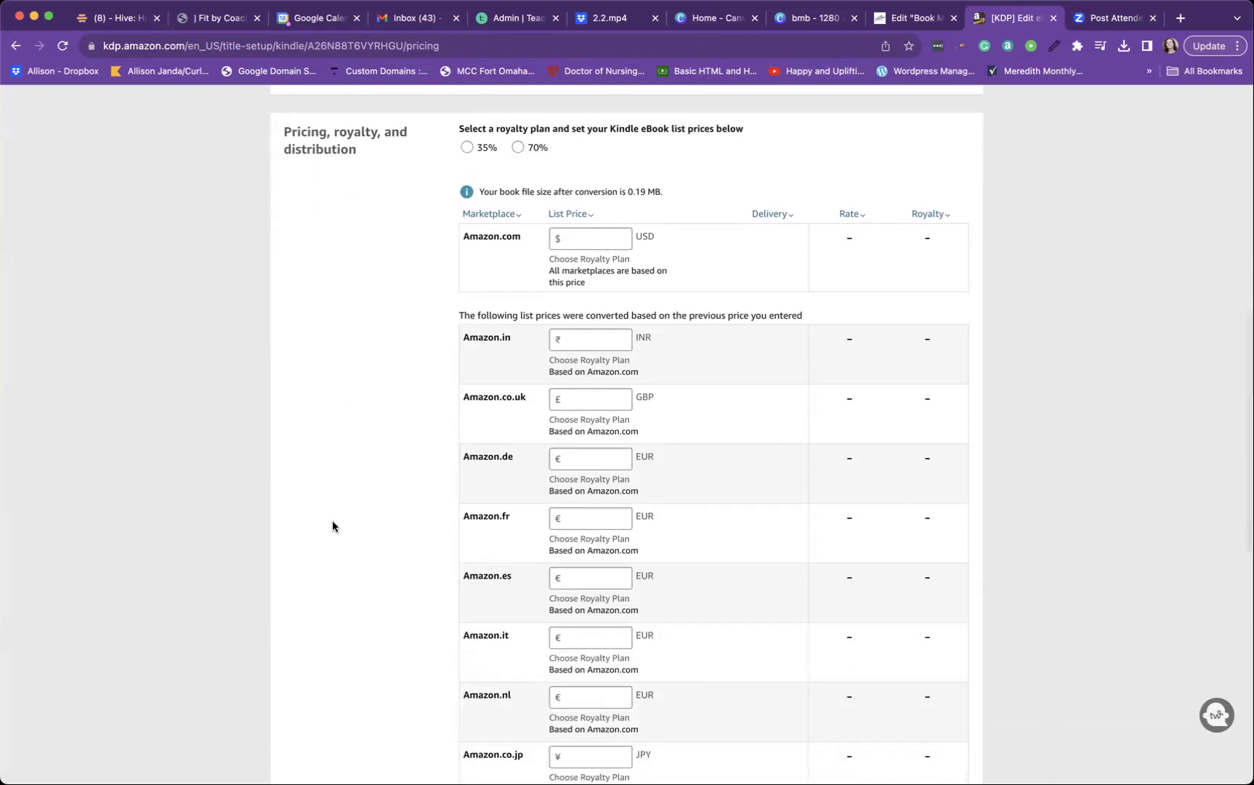
scroll(332, 522, "up", 2)
left_click(466, 233)
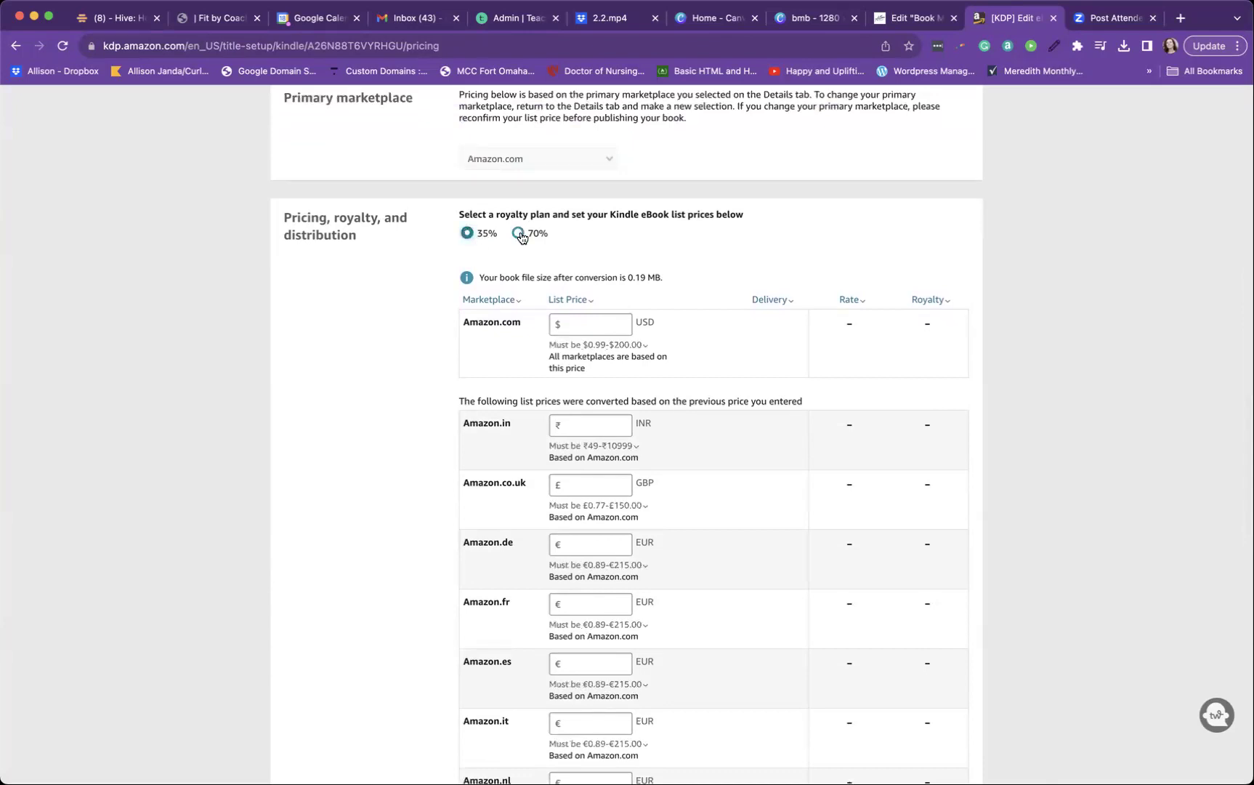
left_click(520, 235)
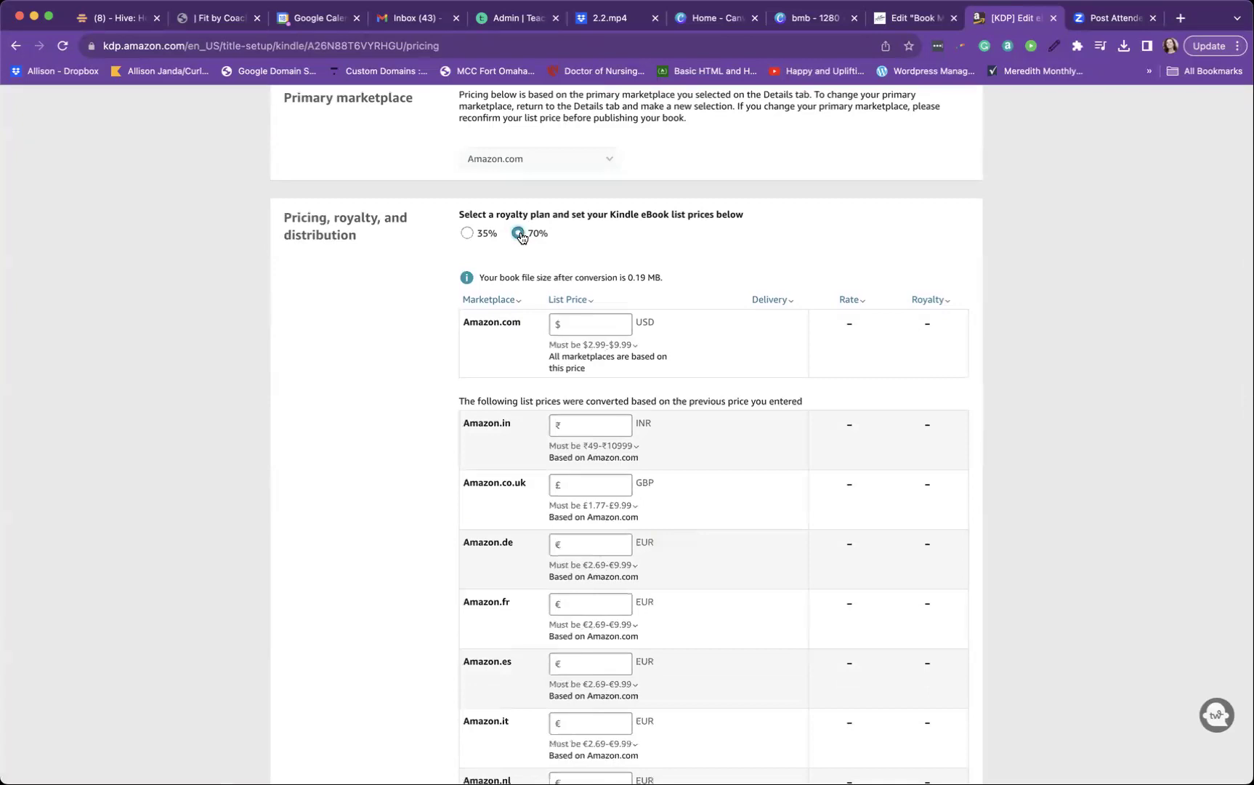
left_click(467, 233)
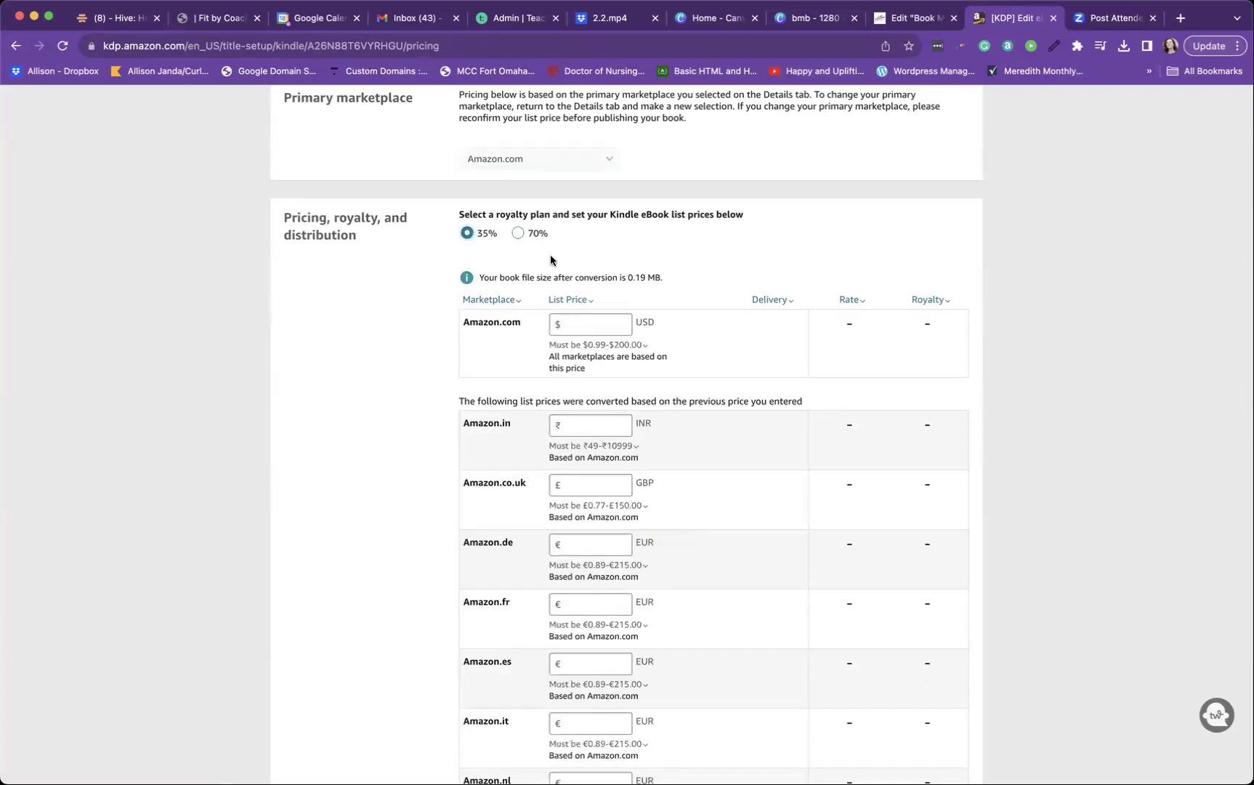
left_click(551, 345)
left_click_drag(550, 344, 642, 349)
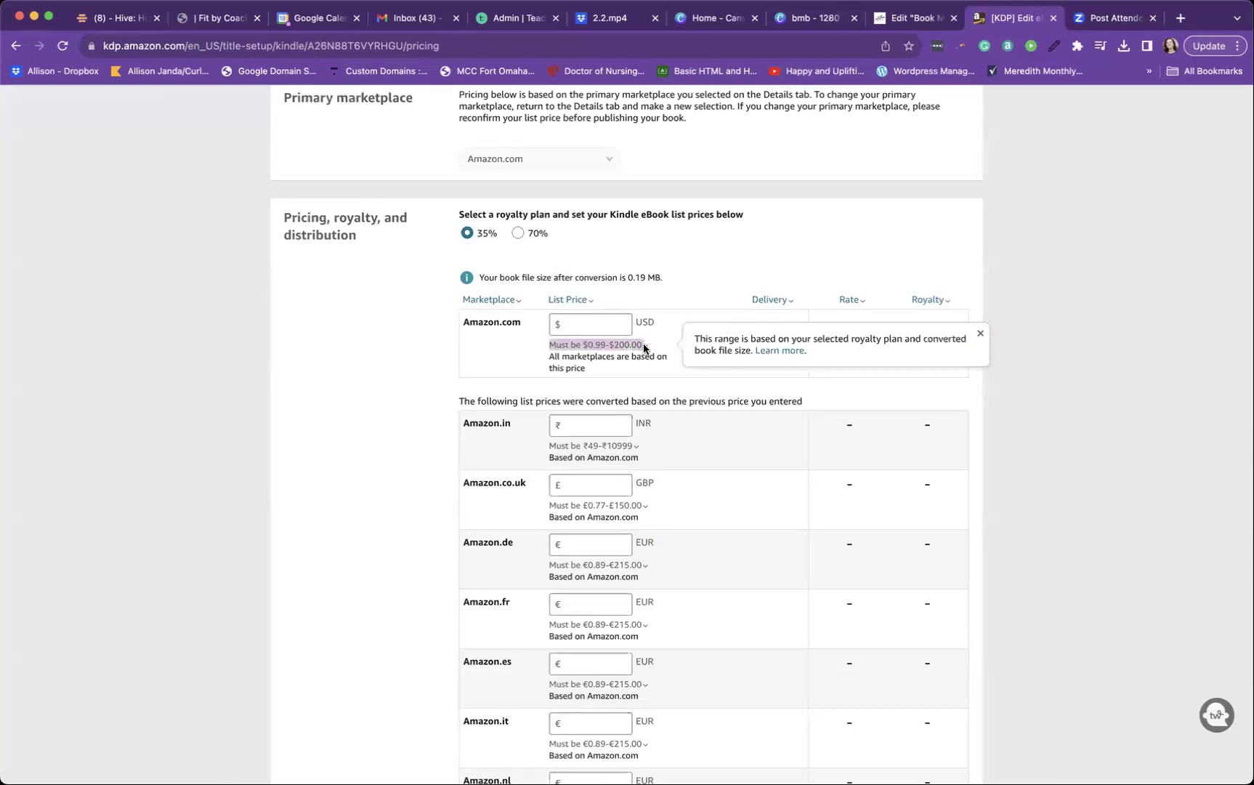
Check the allowed Amazon.com list price range under the 70% royalty plan, and select the 35% plan
left_click(518, 237)
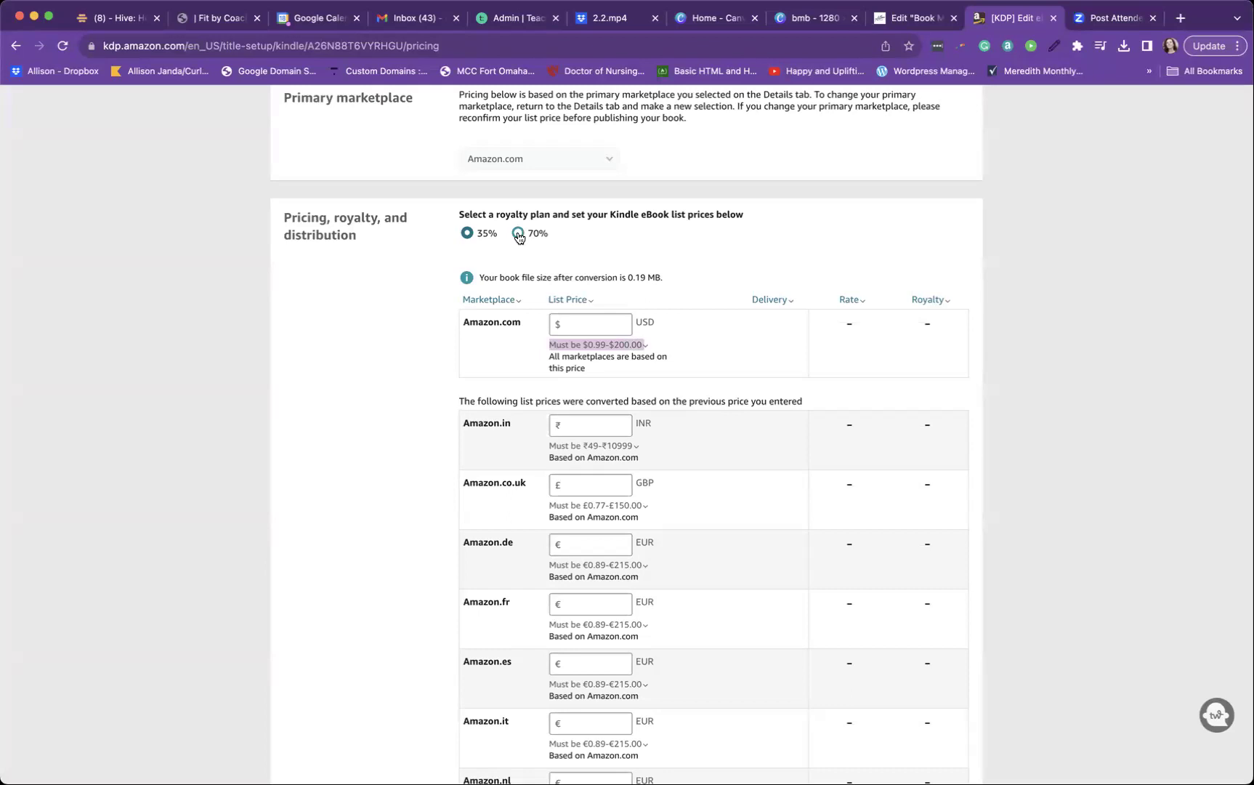
left_click(551, 344)
left_click_drag(550, 344, 632, 349)
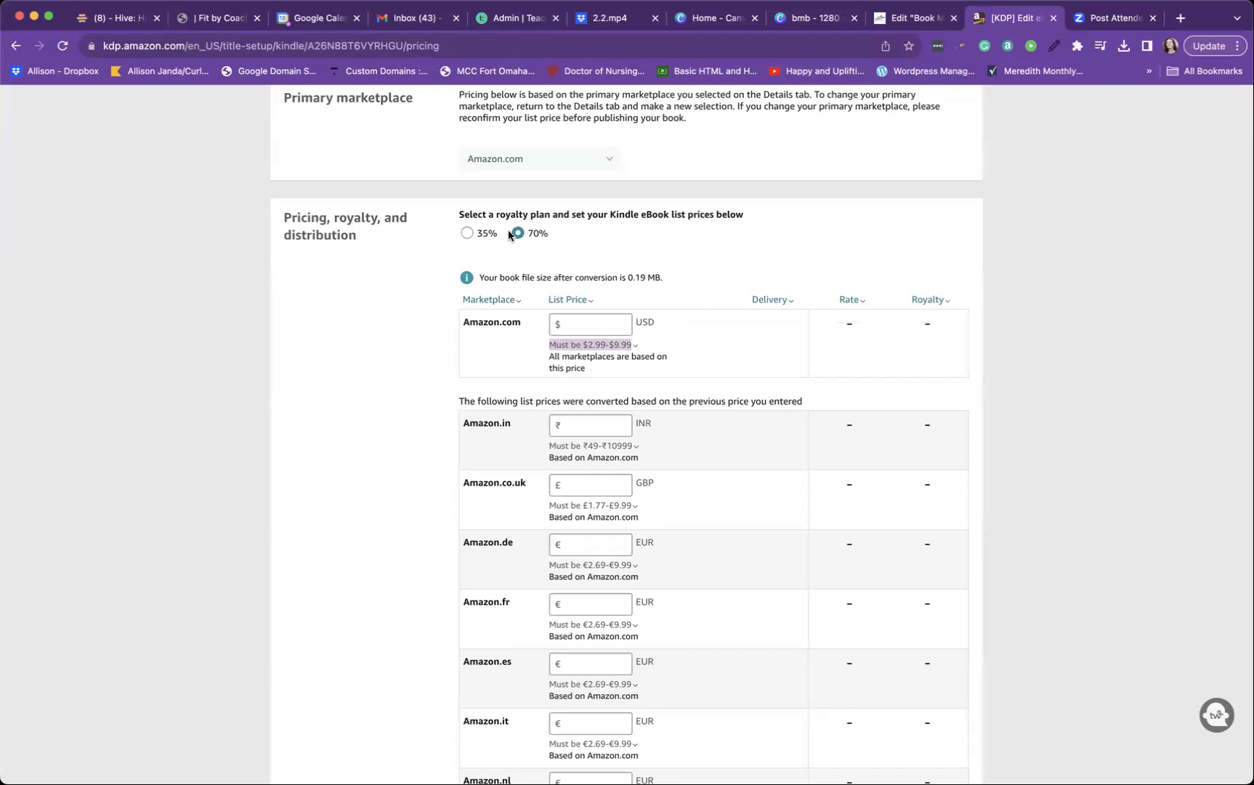
left_click(466, 234)
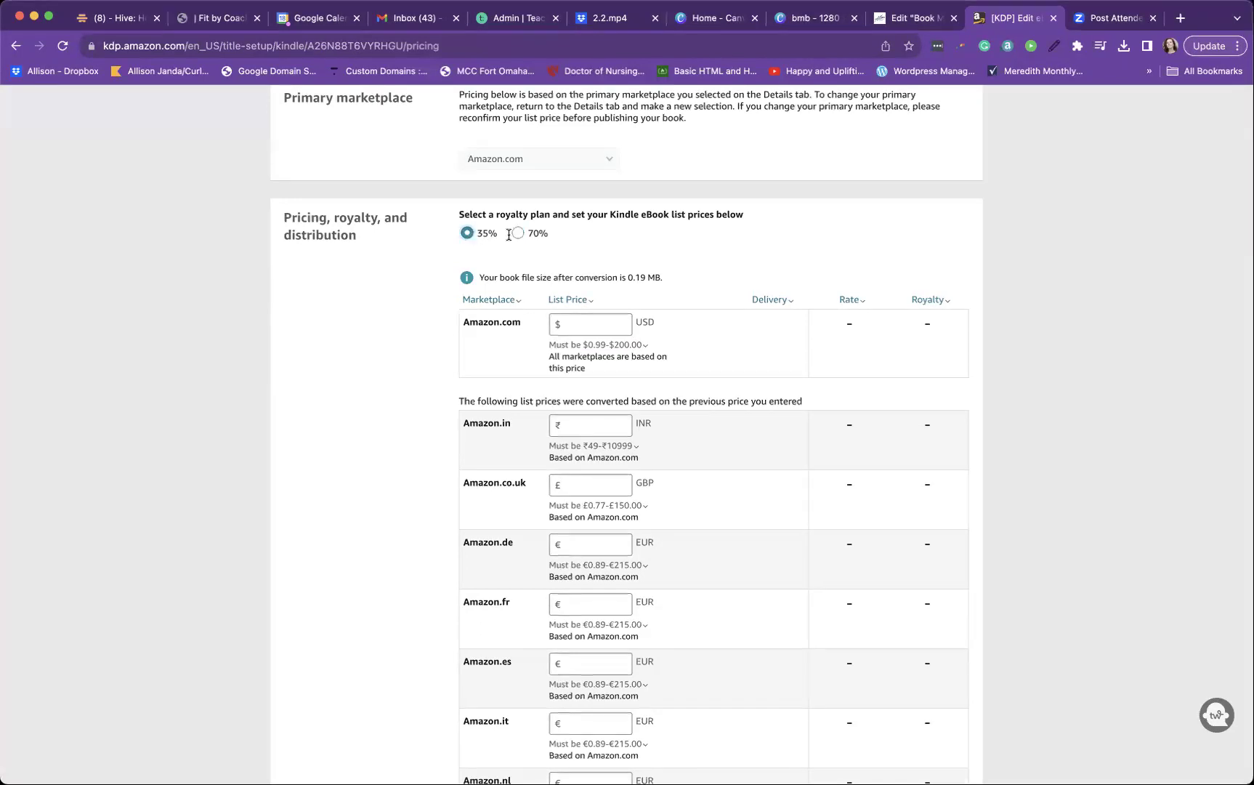
Compare the allowed list price ranges of the 35% and 70% royalty plans, and select the 70% plan
left_click(519, 233)
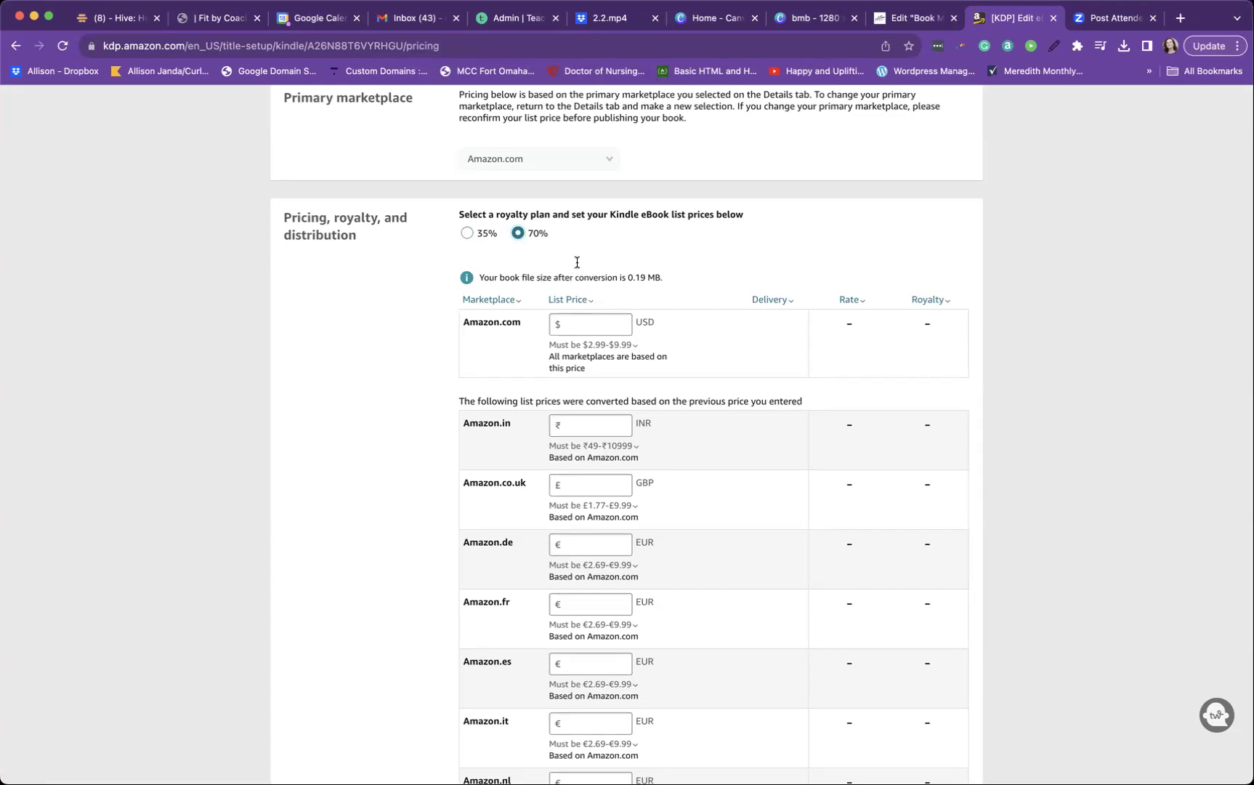
left_click(466, 232)
left_click(519, 234)
left_click(466, 234)
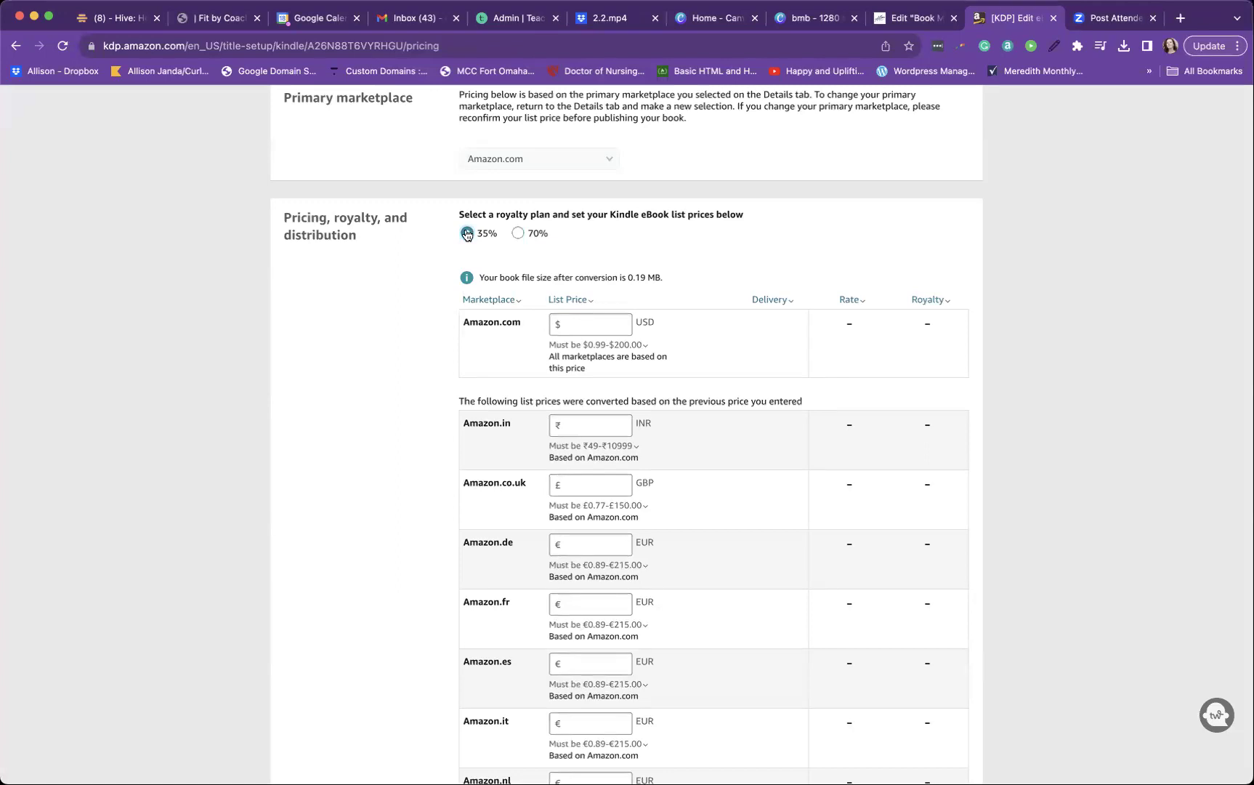
left_click(517, 234)
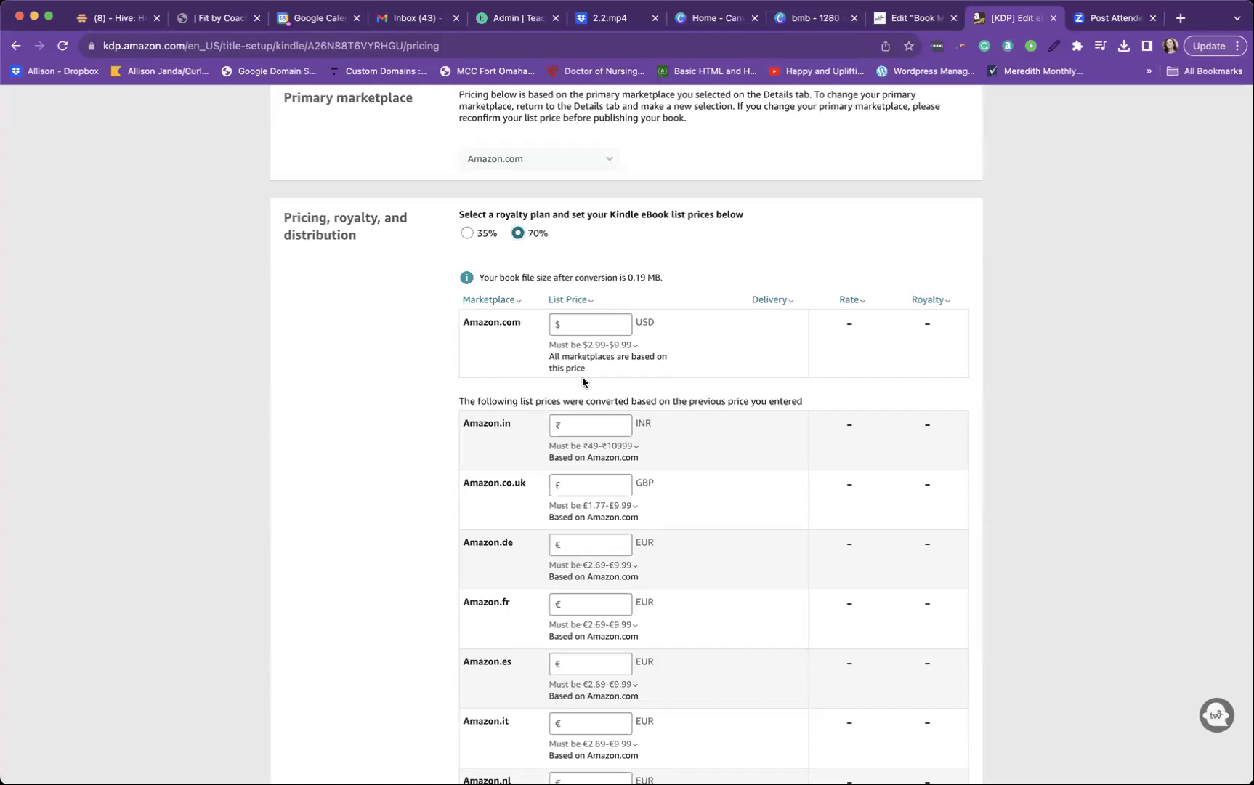
Set the eBook's Amazon.com list price to 9.99 USD, converting the prices for the other marketplaces from it
left_click(602, 325)
type("9.99")
left_click(397, 375)
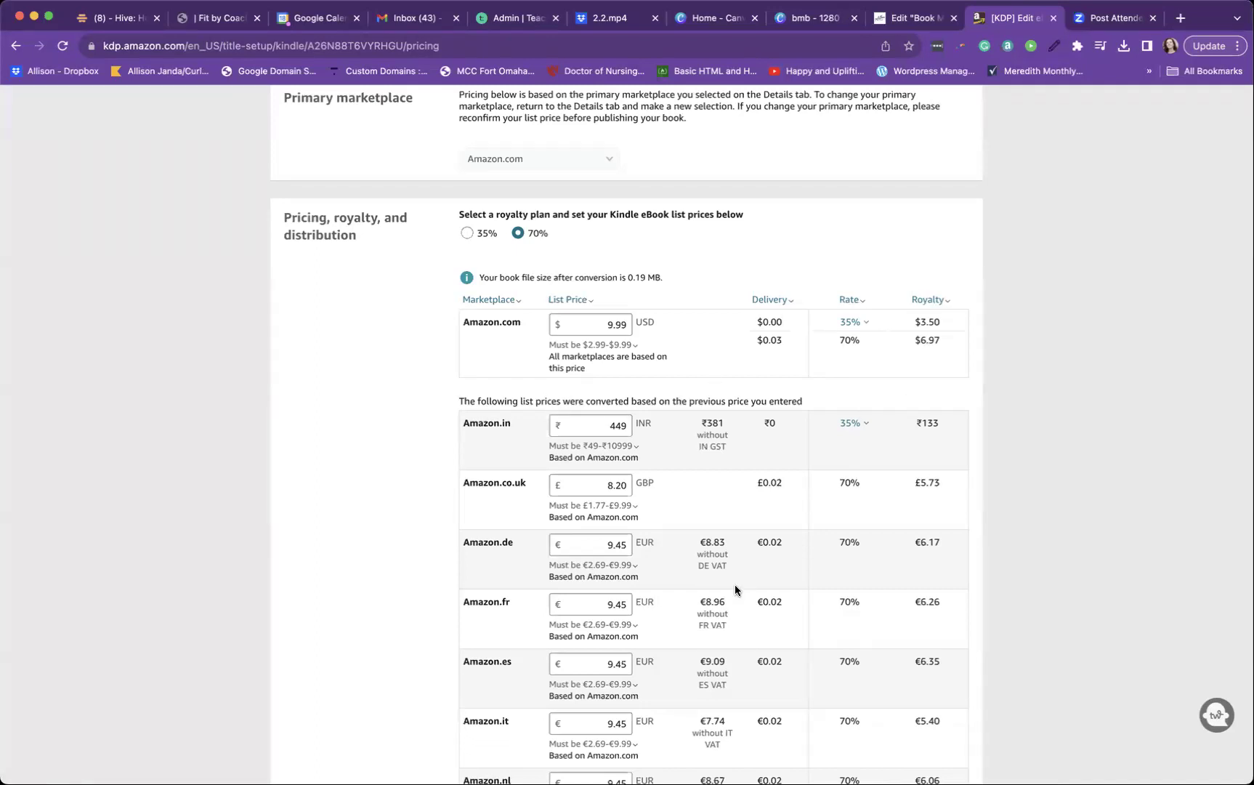
Review the converted marketplace prices, the title availability time under Terms & Conditions, and the enrollment and territory settings
scroll(735, 585, "down", 10)
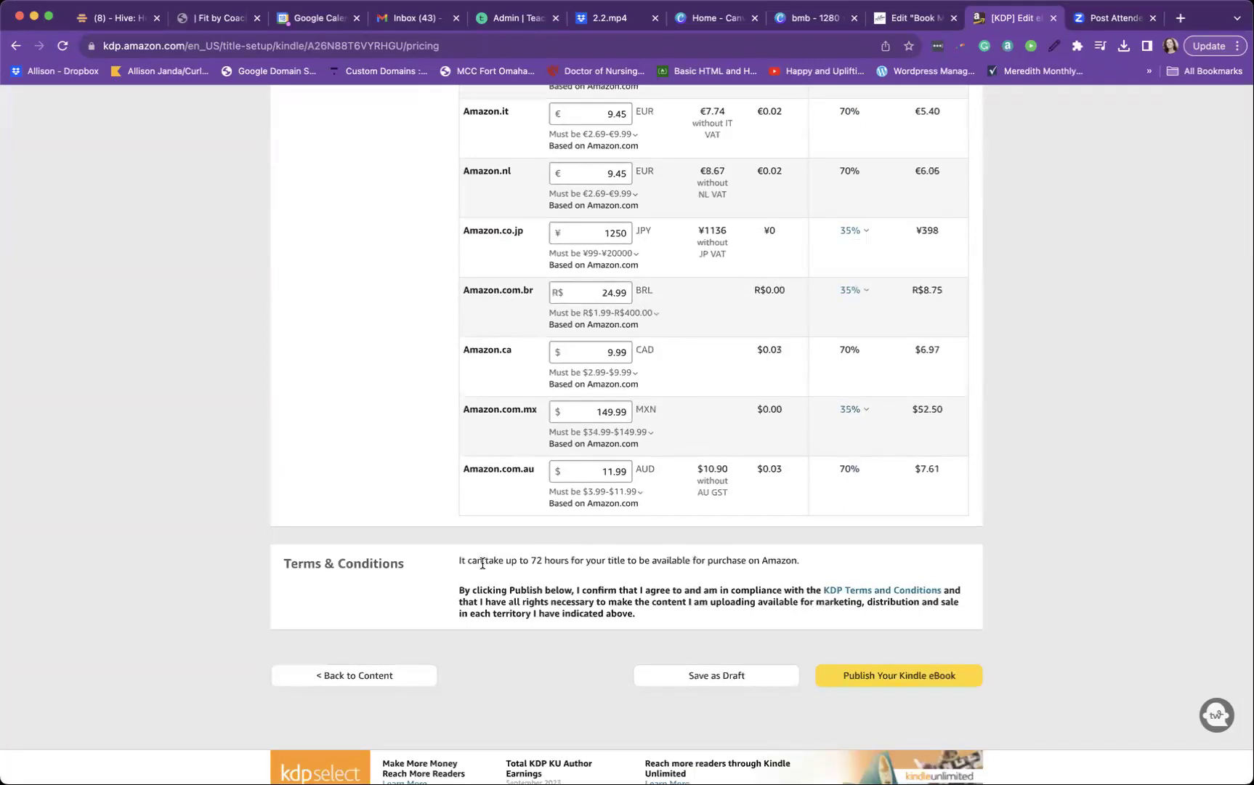
left_click_drag(484, 561, 649, 575)
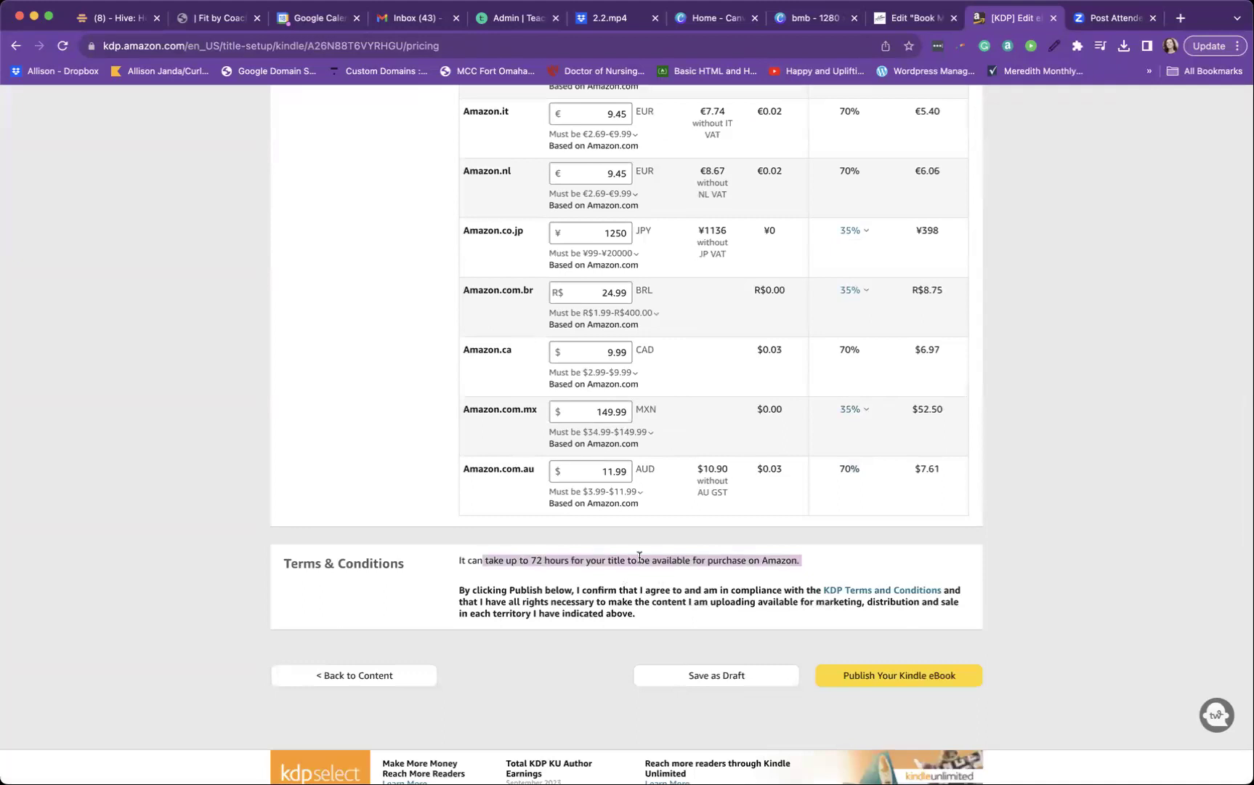
left_click(635, 560)
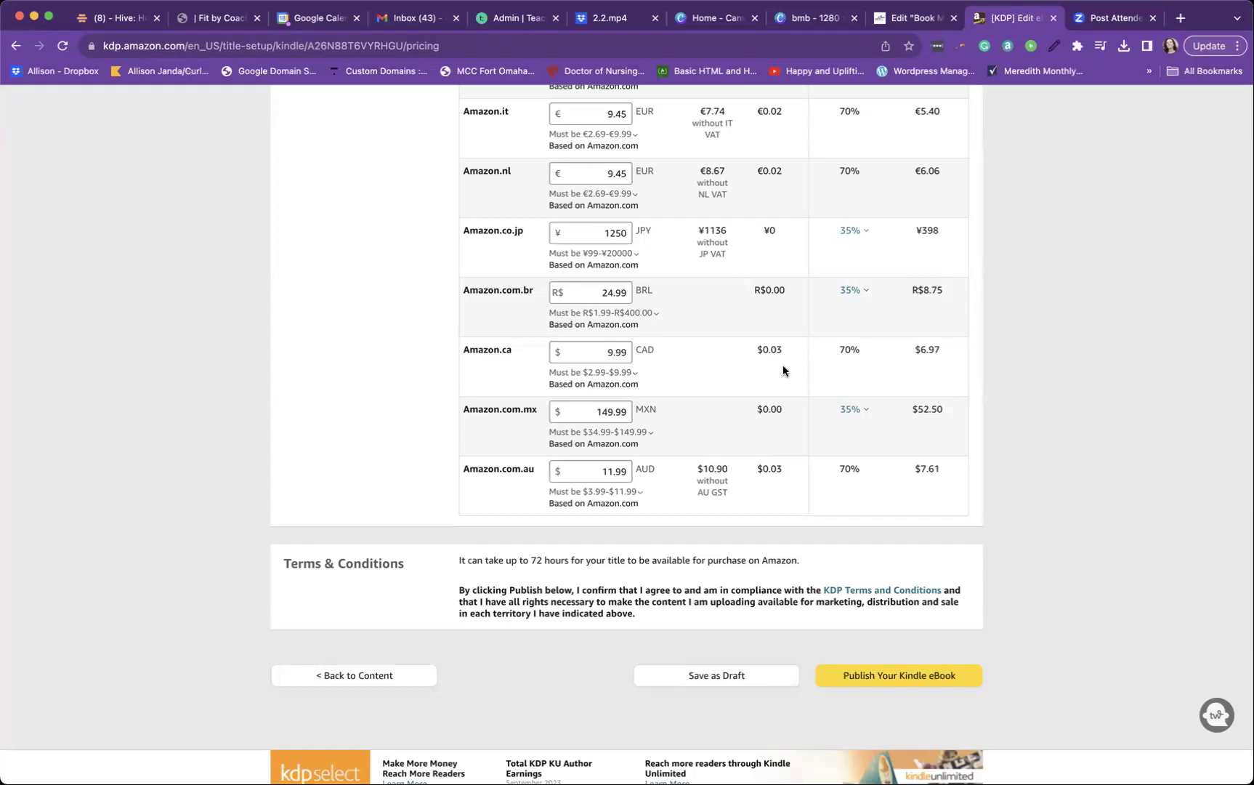
scroll(742, 337, "up", 20)
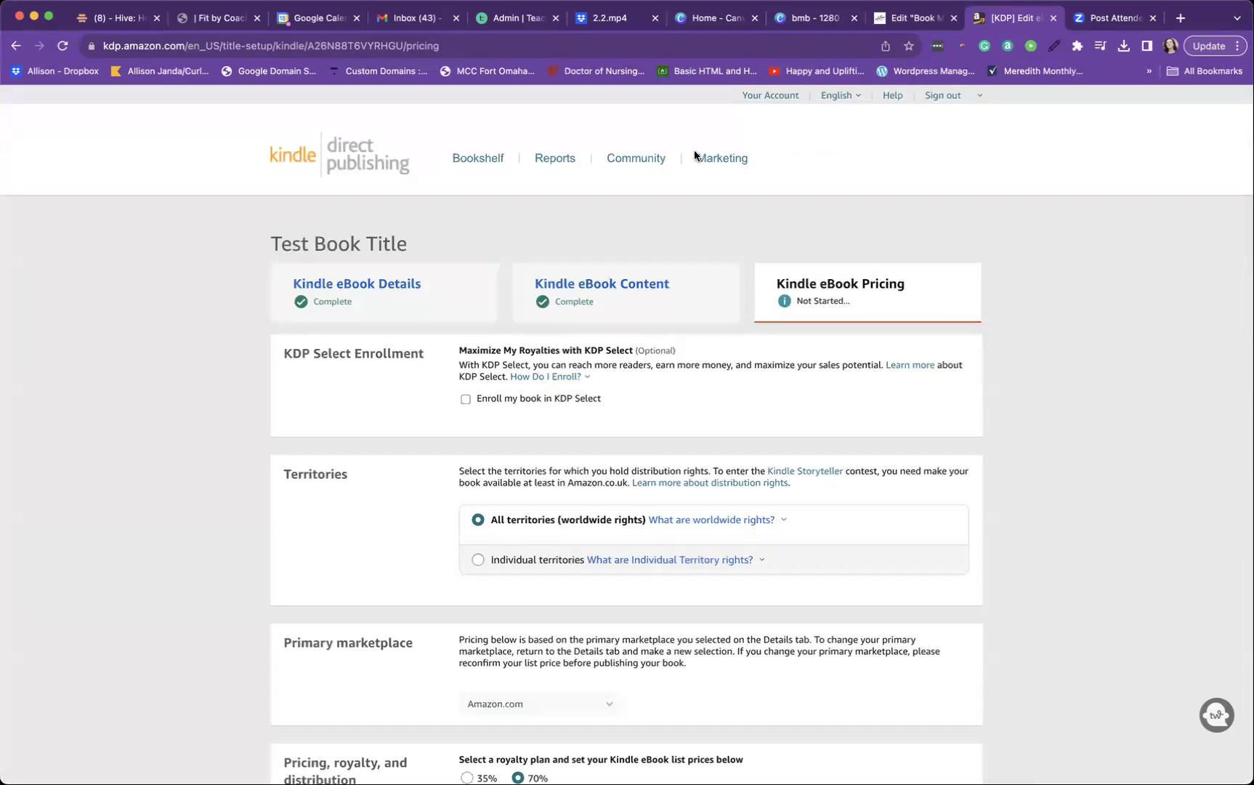
scroll(610, 442, "down", 6)
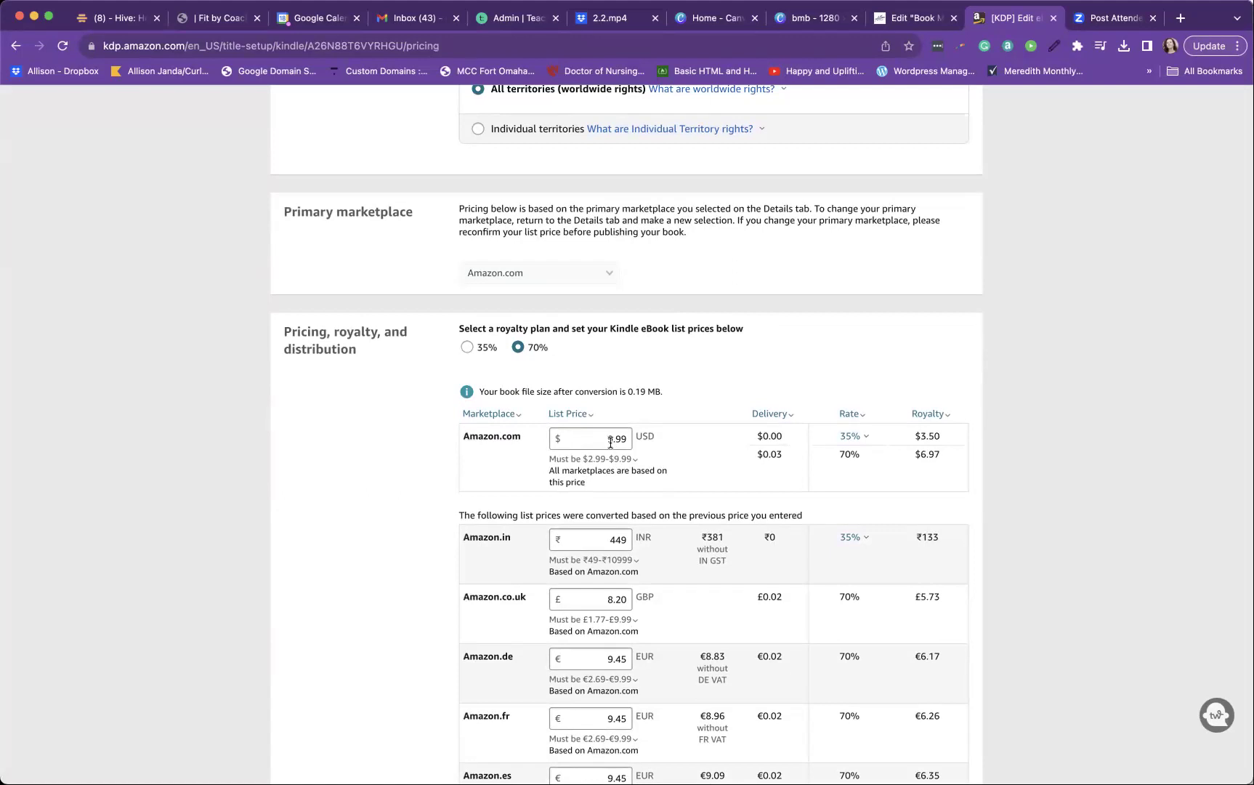
scroll(390, 359, "up", 6)
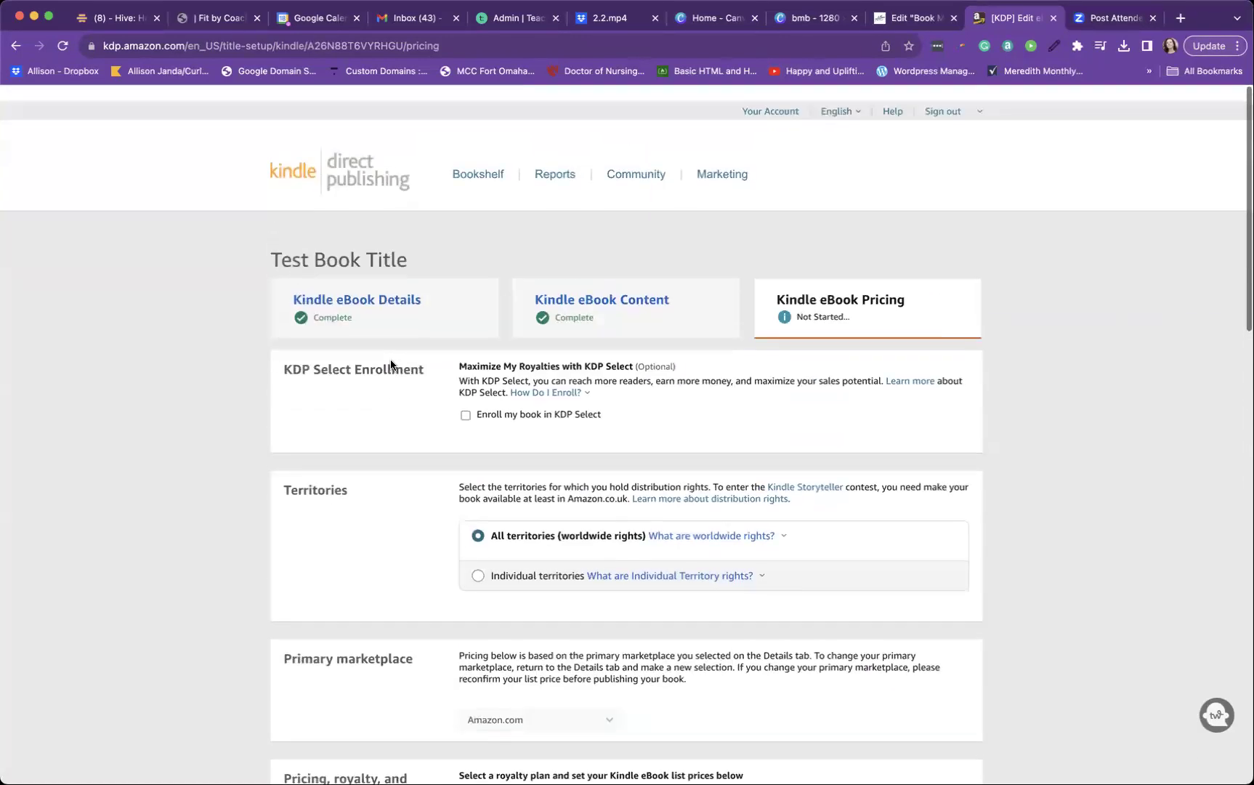
scroll(390, 362, "down", 2)
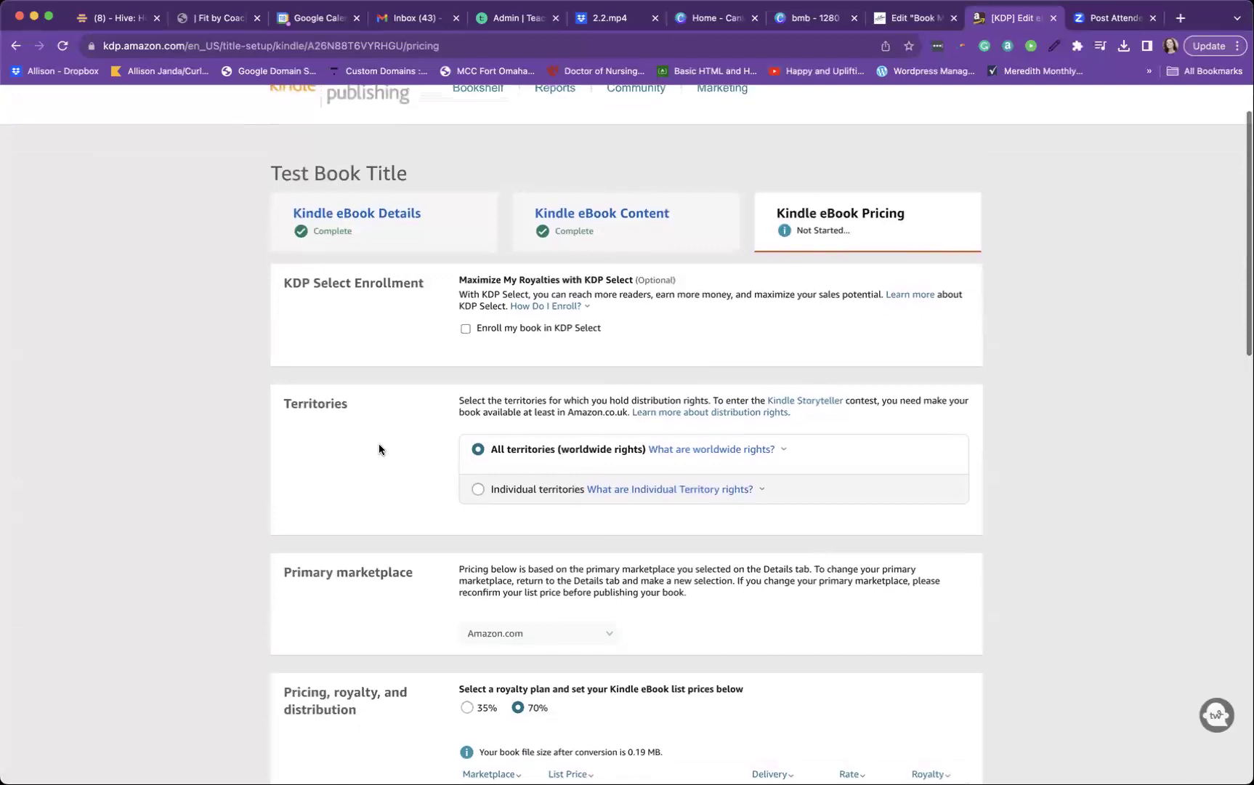